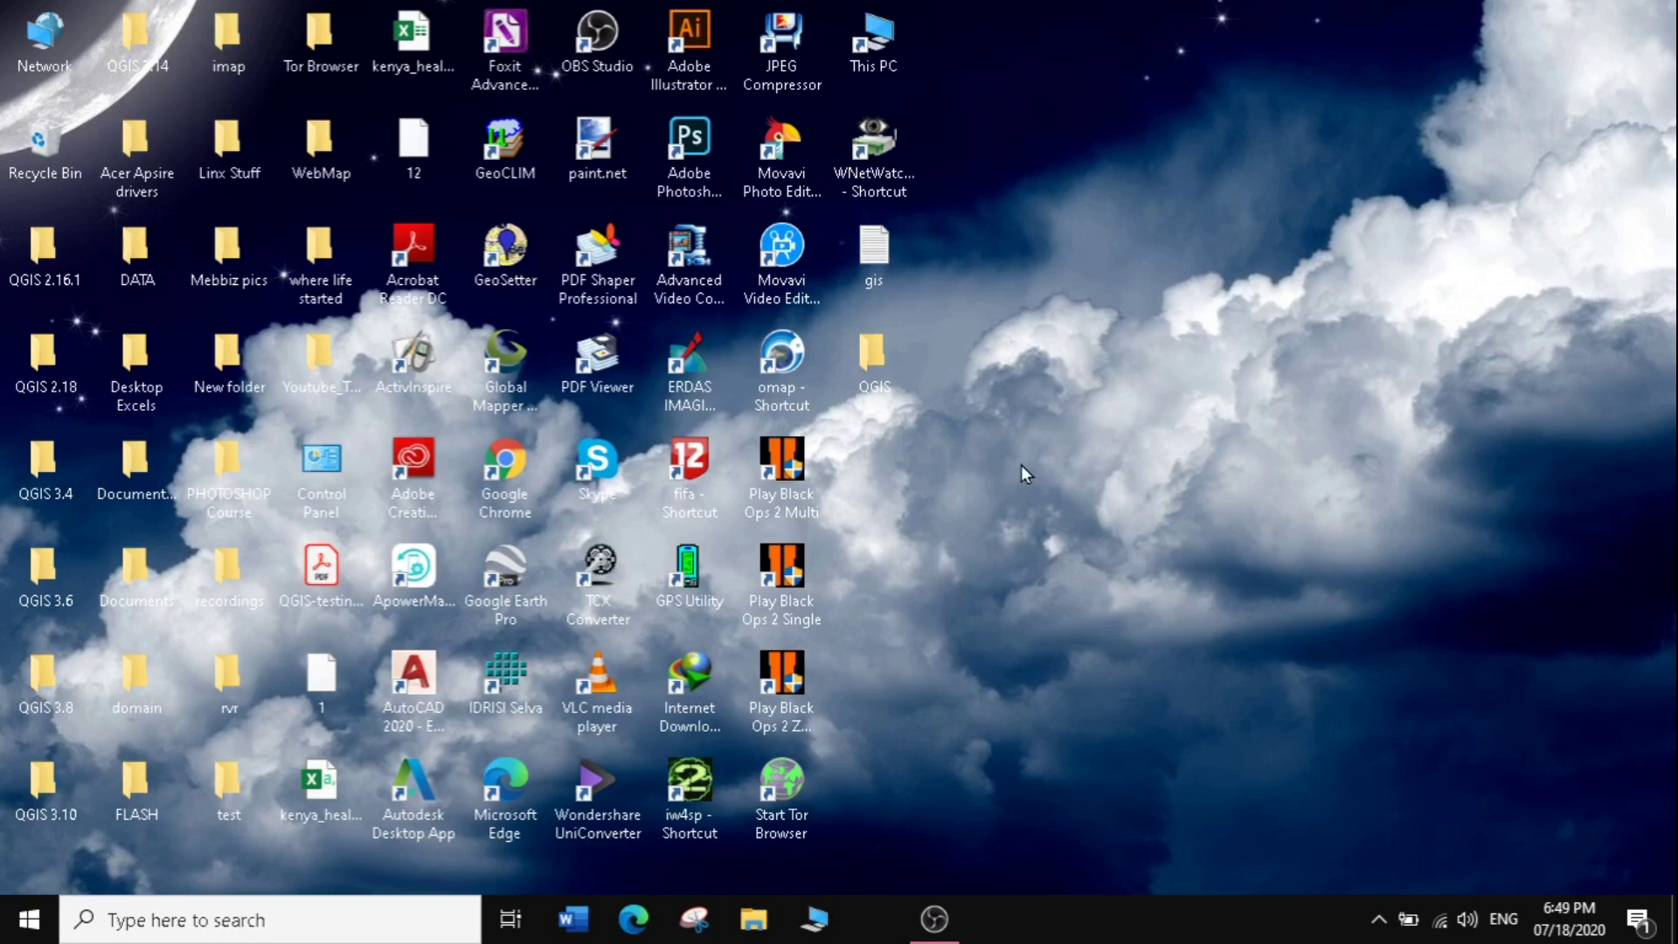
# Open Google Chrome and run a web search for "qgis".
pyautogui.click(527, 471)
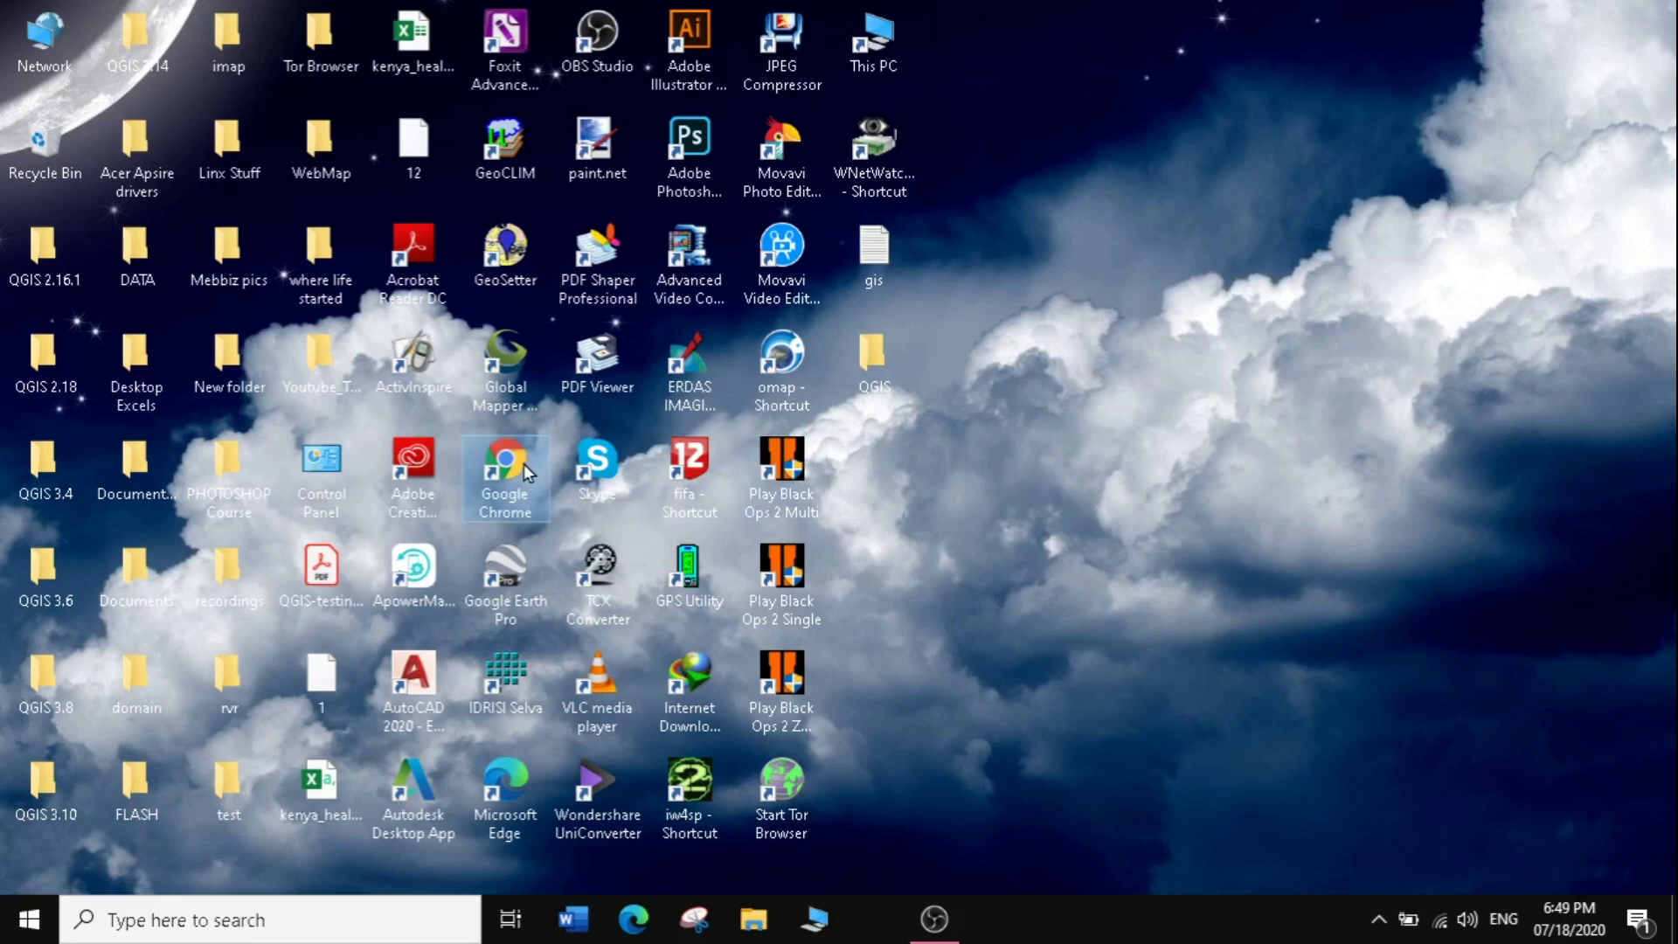
pyautogui.doubleClick(527, 472)
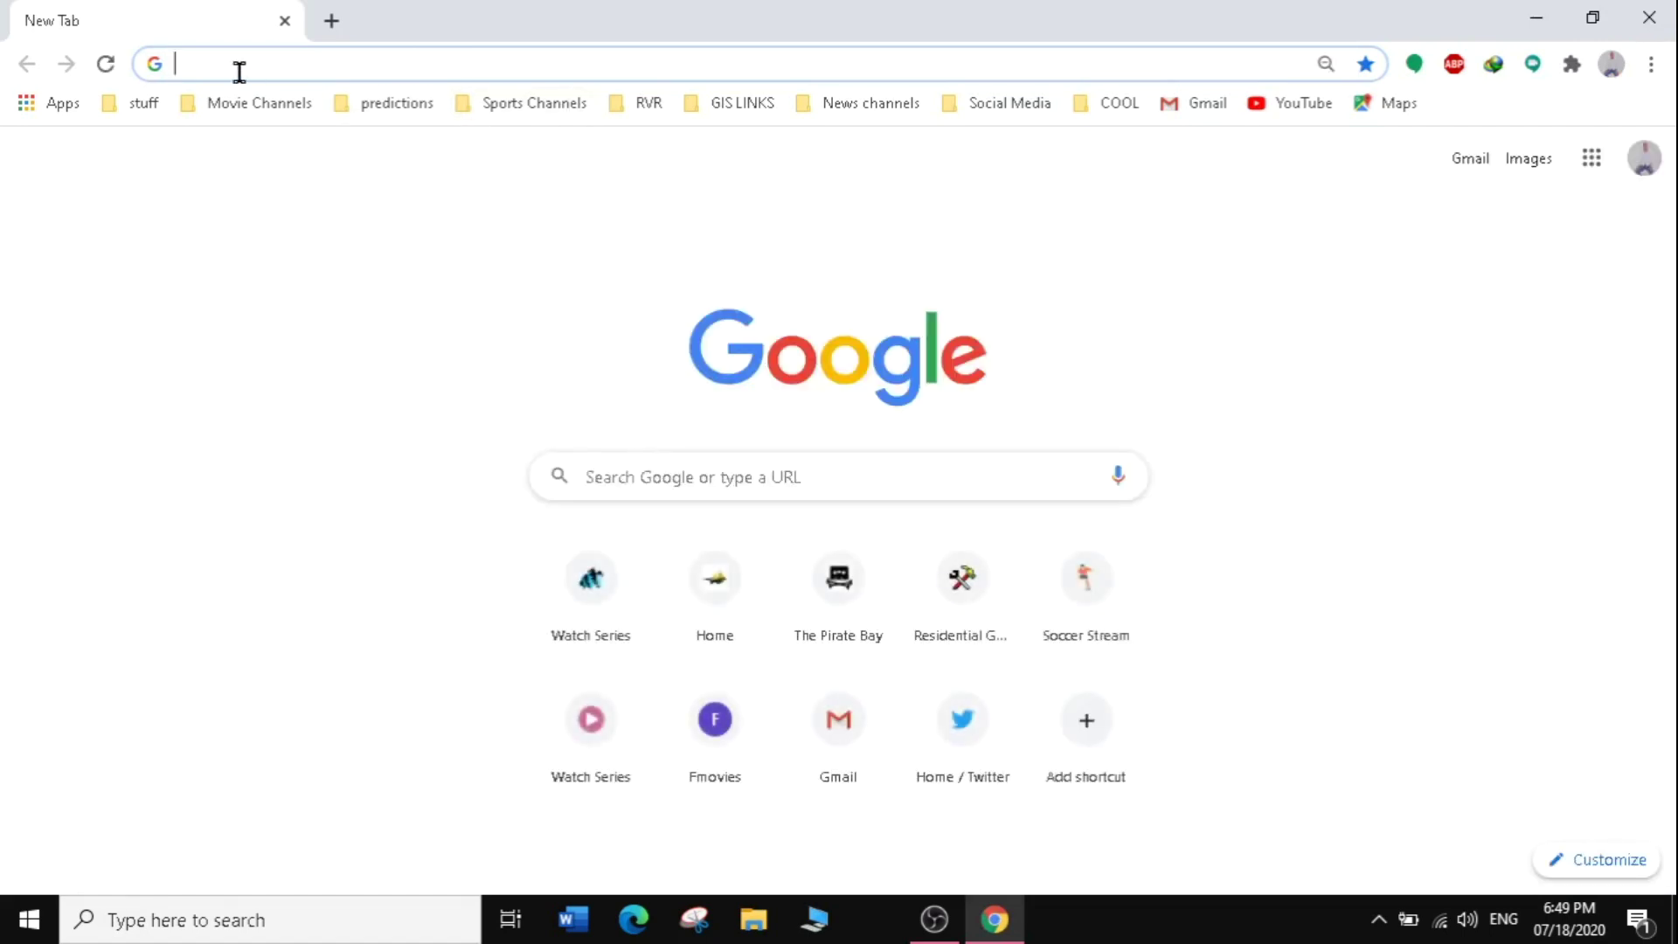
pyautogui.click(192, 63)
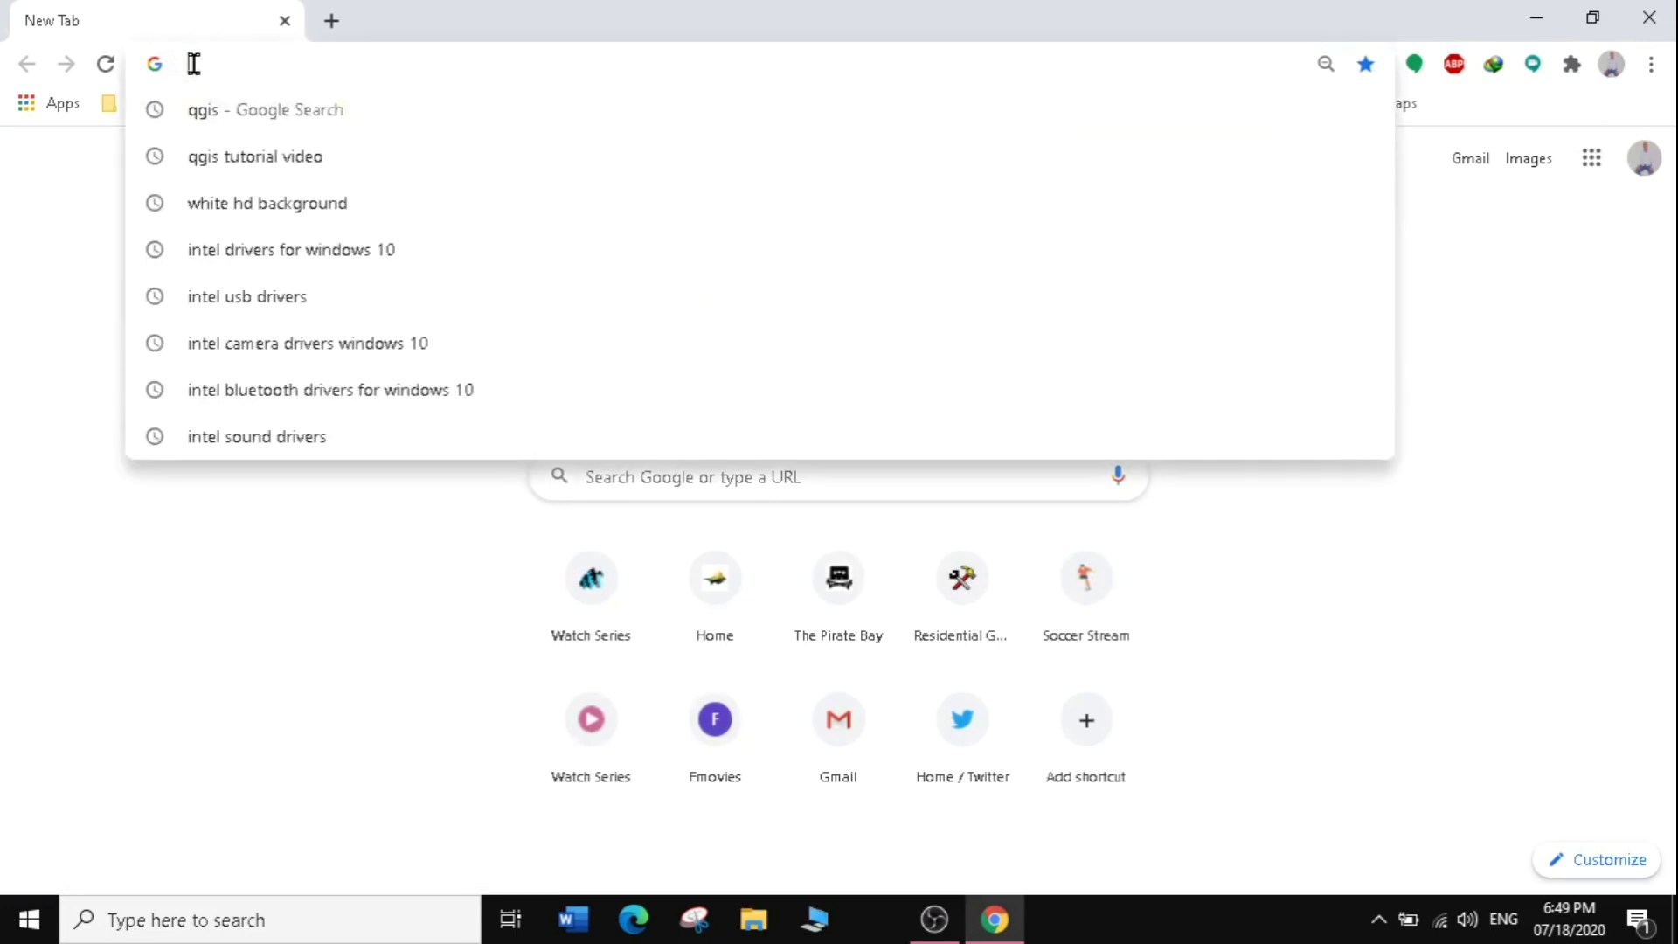
pyautogui.write('qgi')
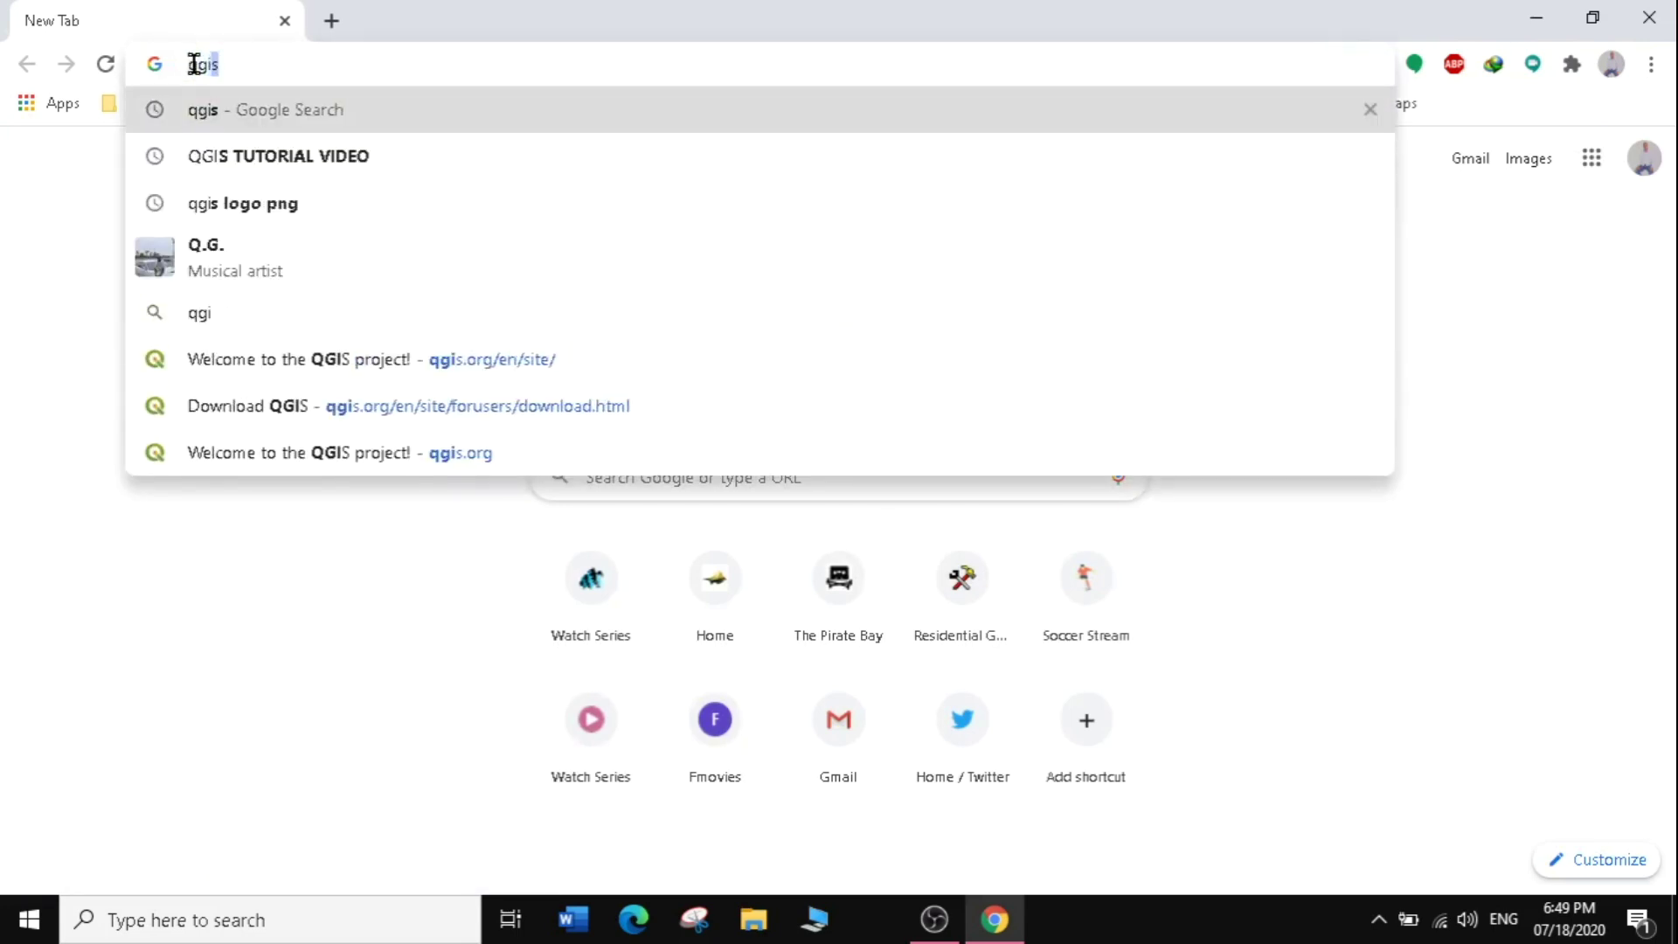
pyautogui.write('s')
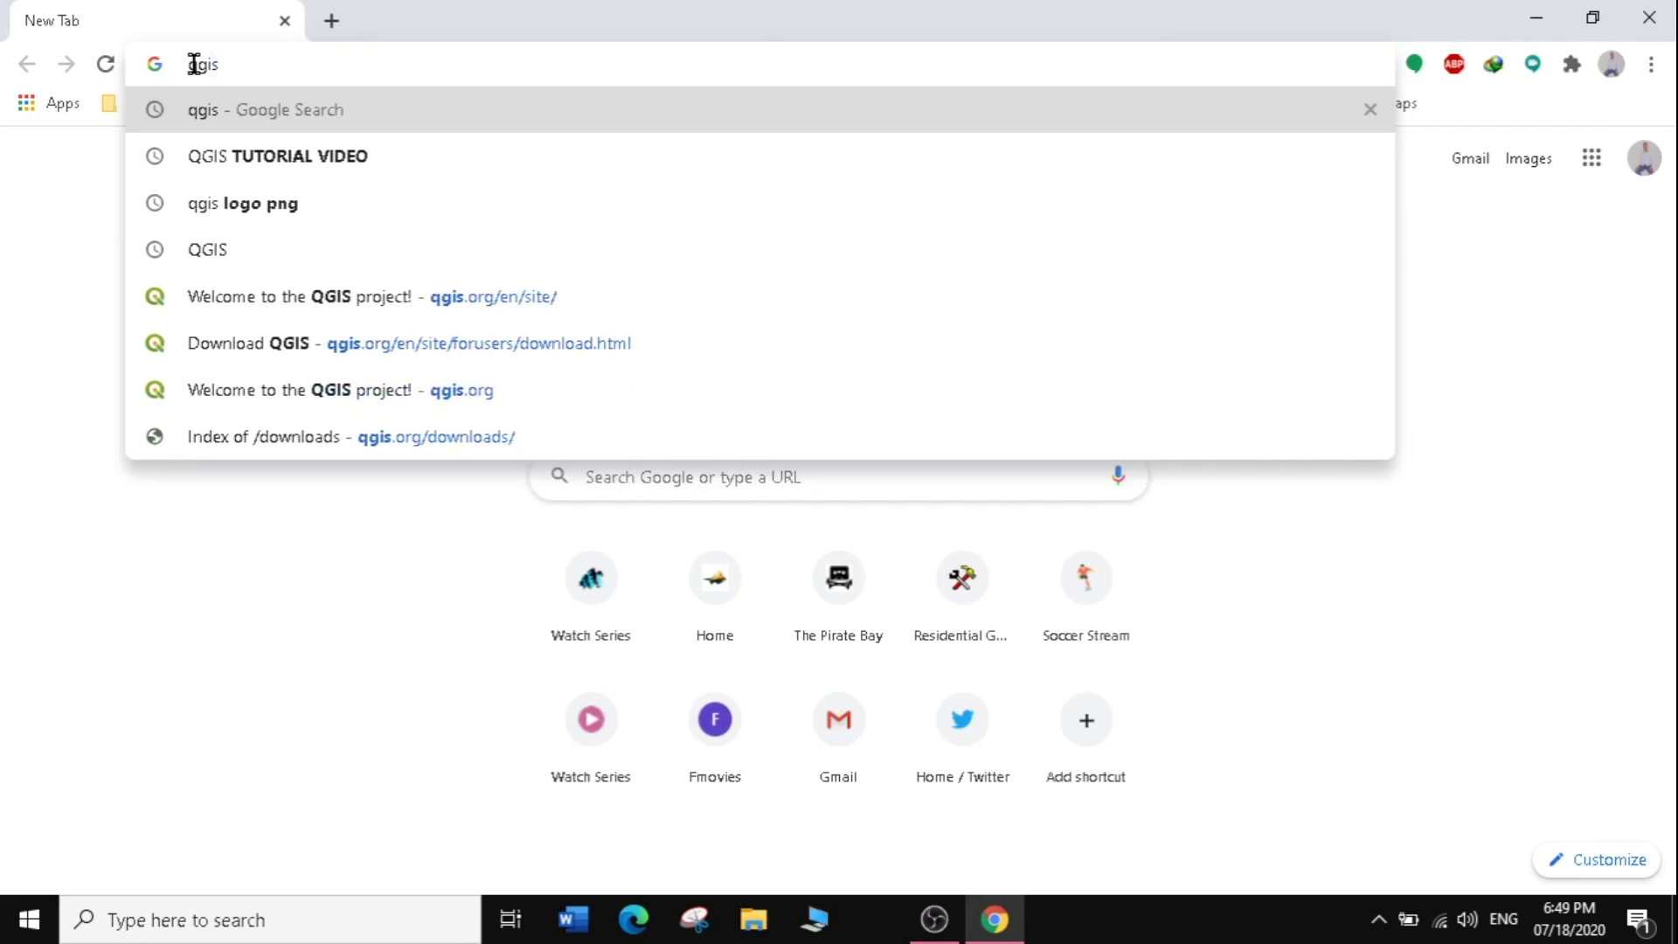
pyautogui.press('Return')
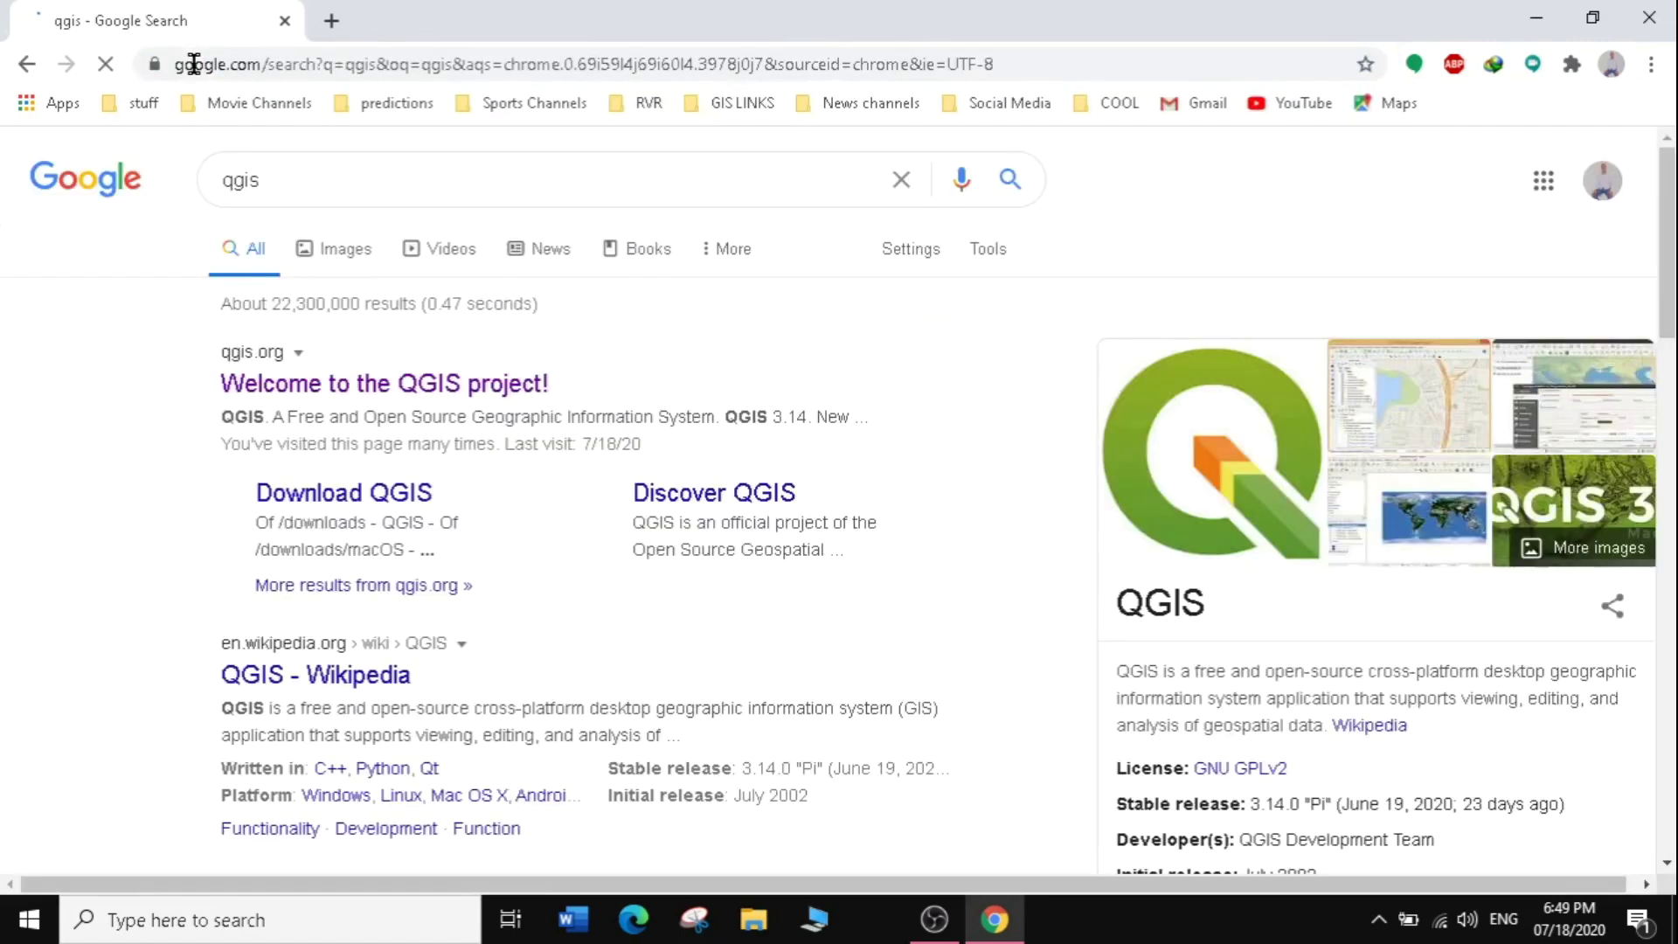
# Open the official QGIS project website at qgis.org from the search results.
pyautogui.click(259, 402)
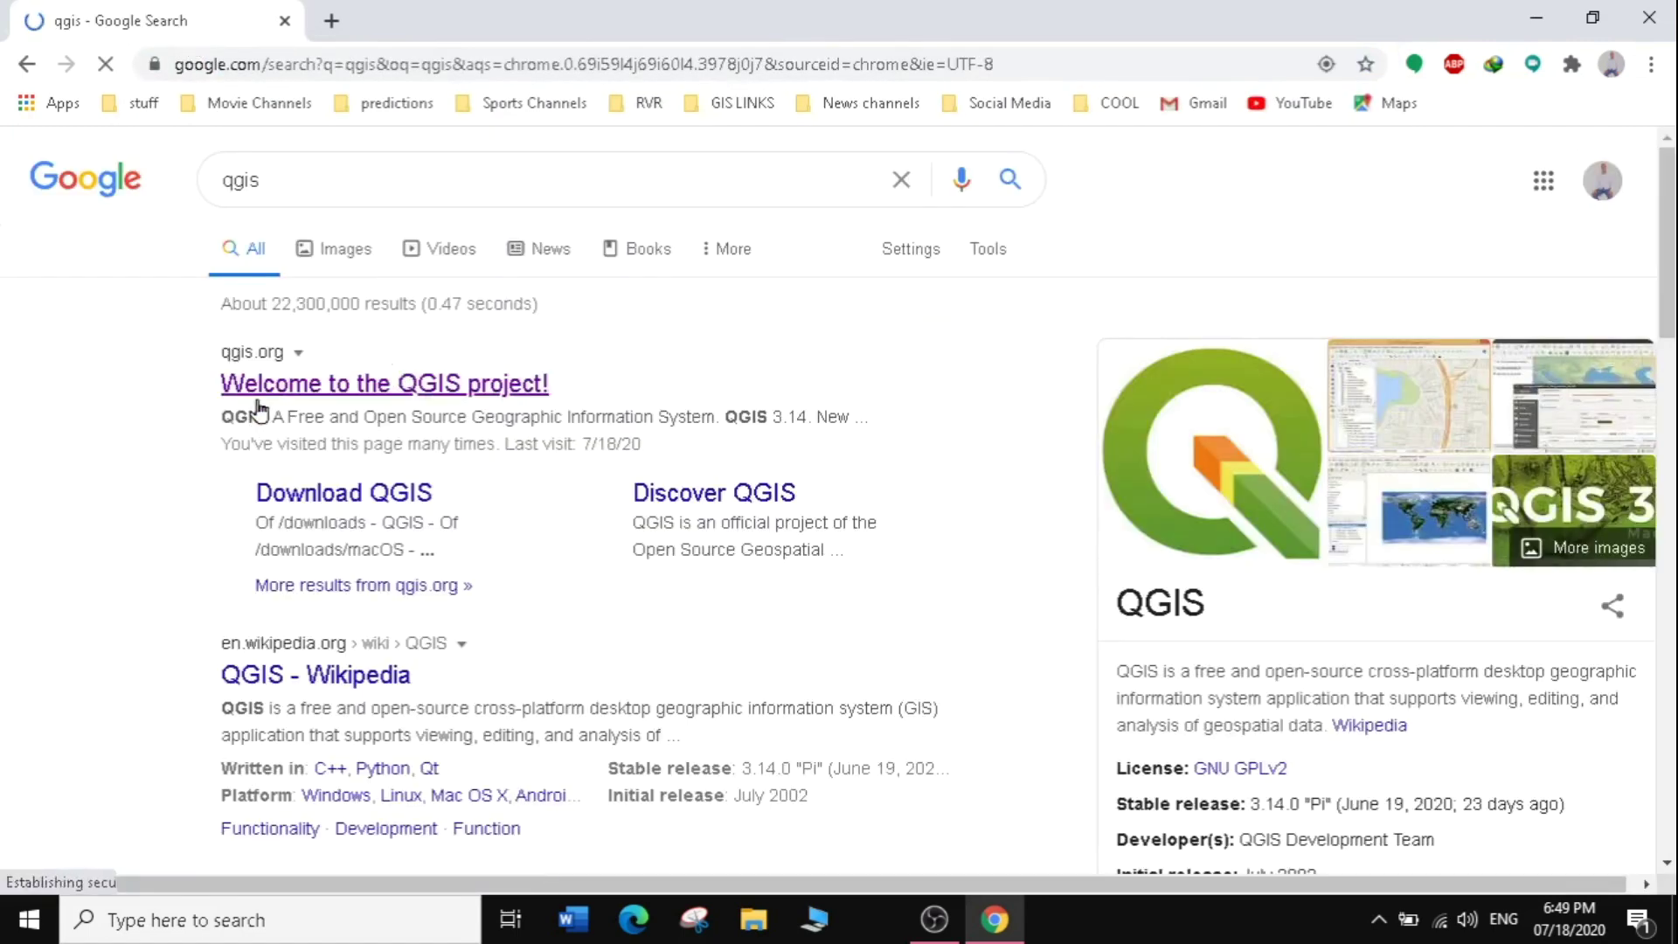
pyautogui.click(358, 387)
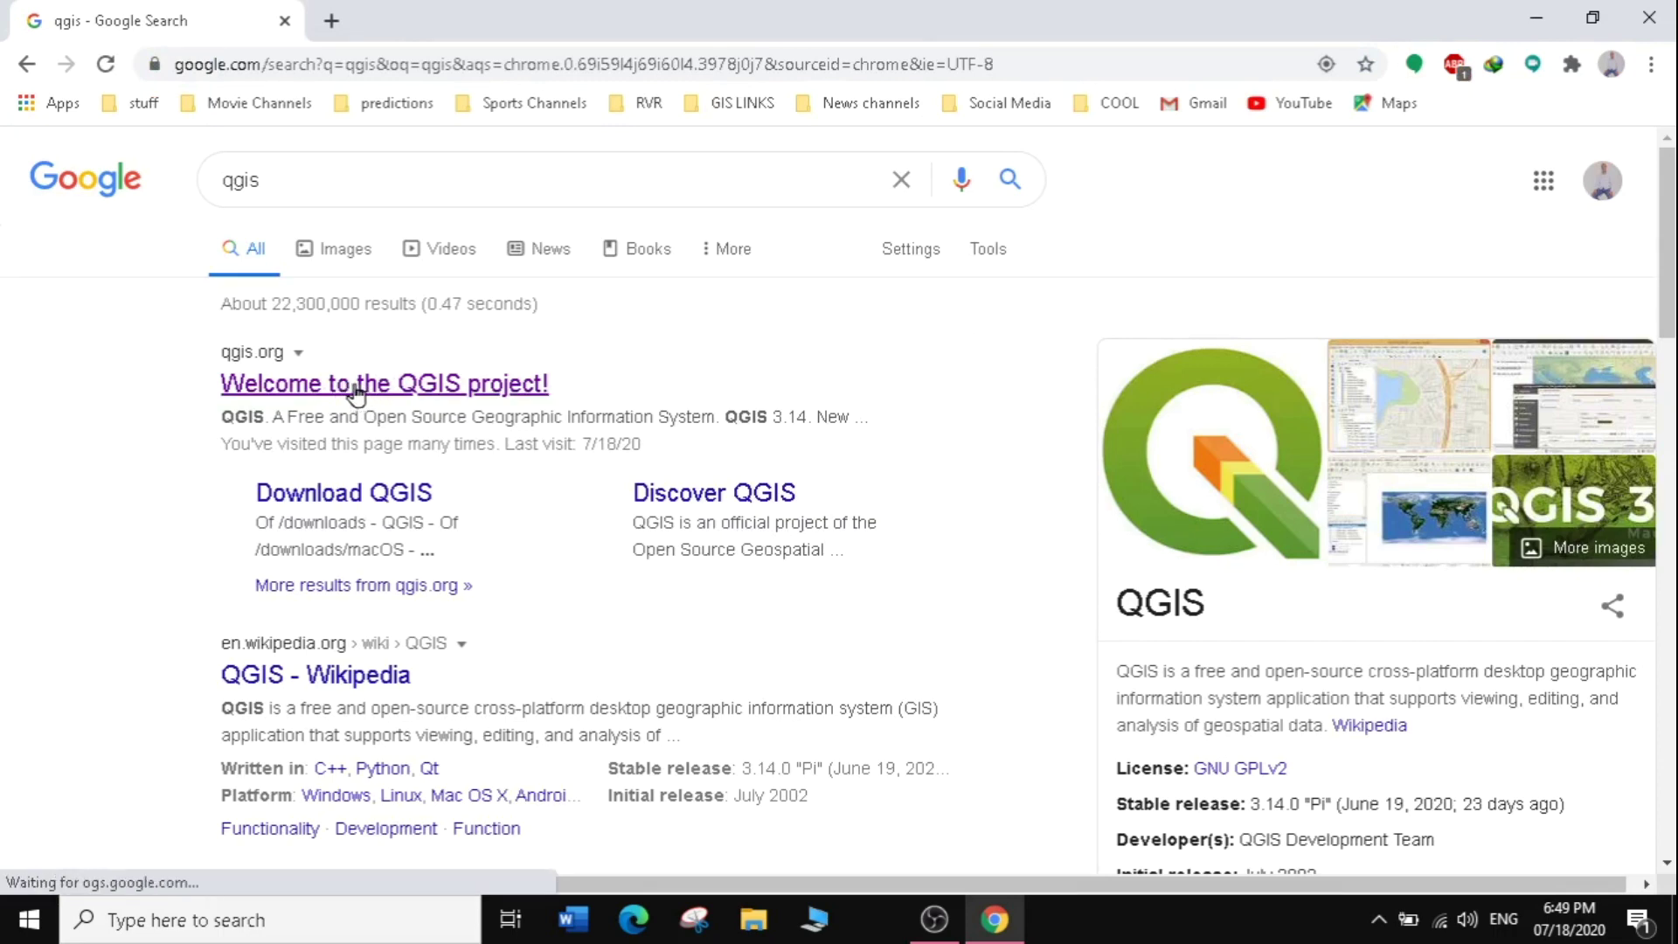
pyautogui.click(441, 395)
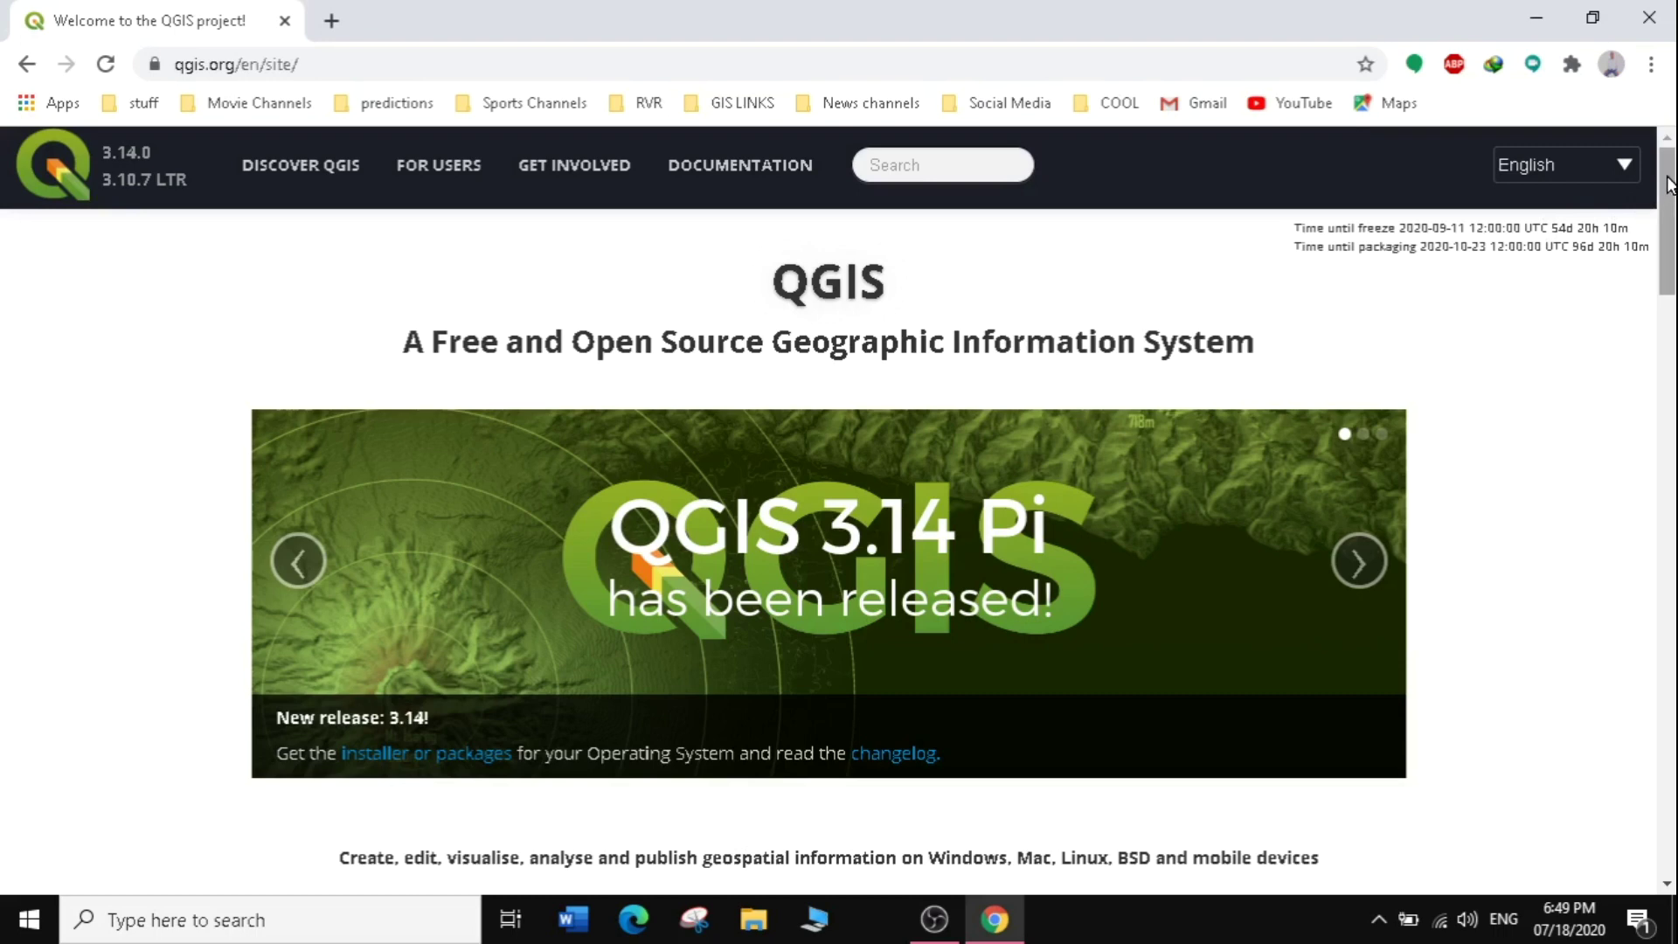
# Open the QGIS download page from the project's home page.
pyautogui.scroll(-1, 1669, 175)
pyautogui.scroll(1, 1672, 166)
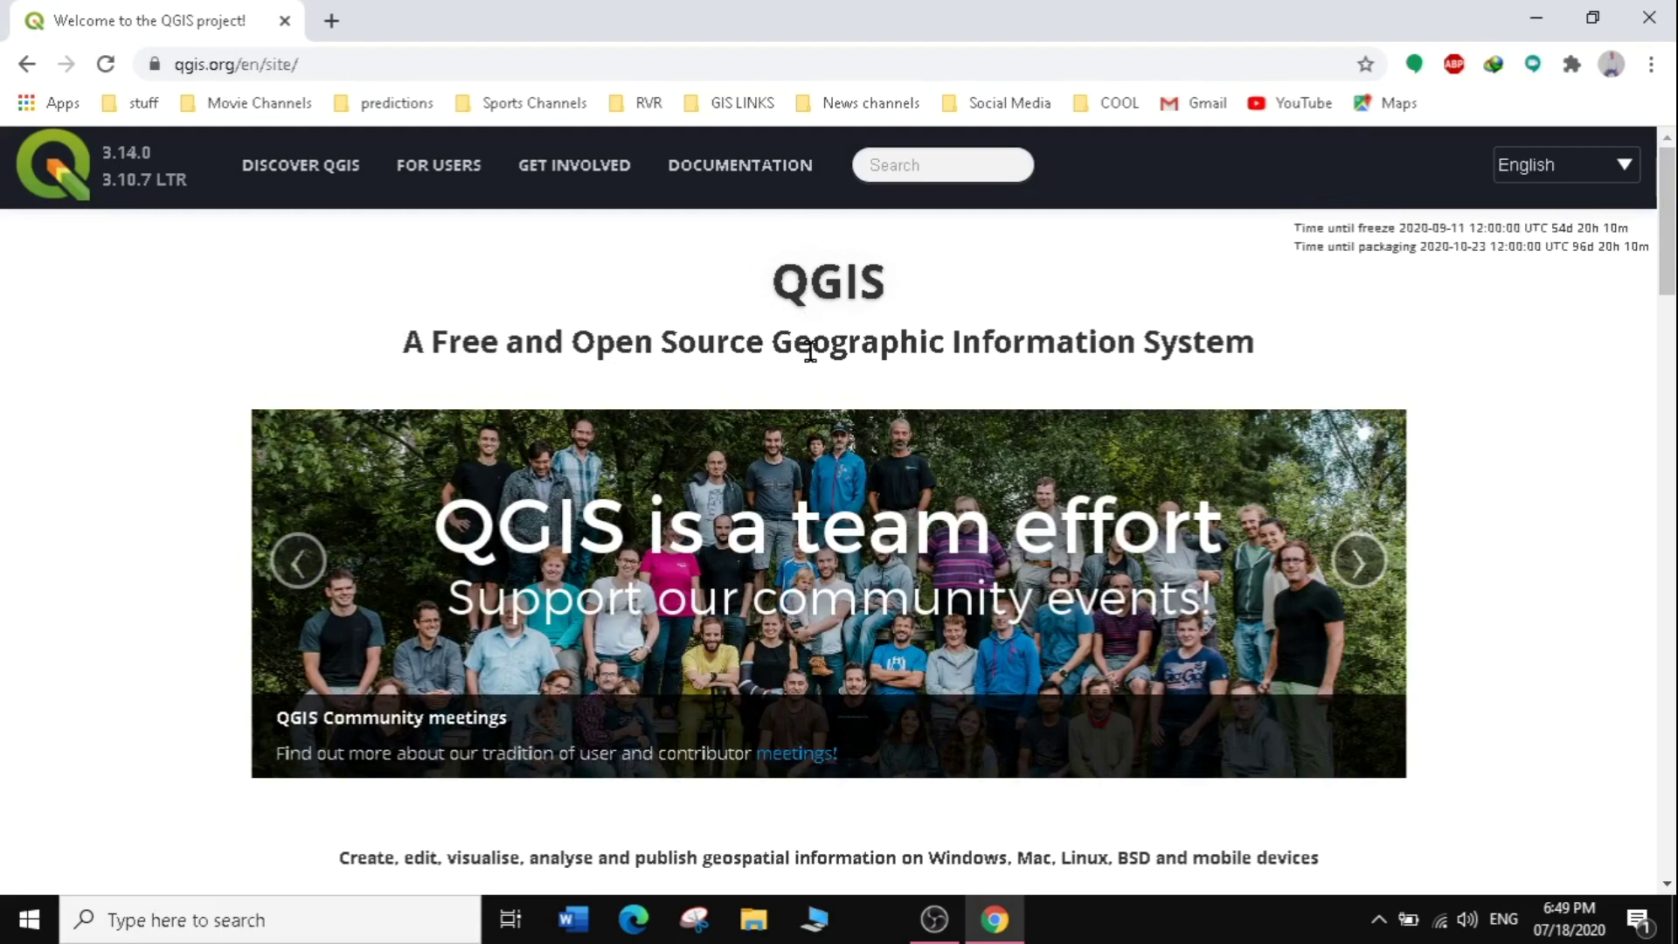
pyautogui.scroll(-4, 1650, 236)
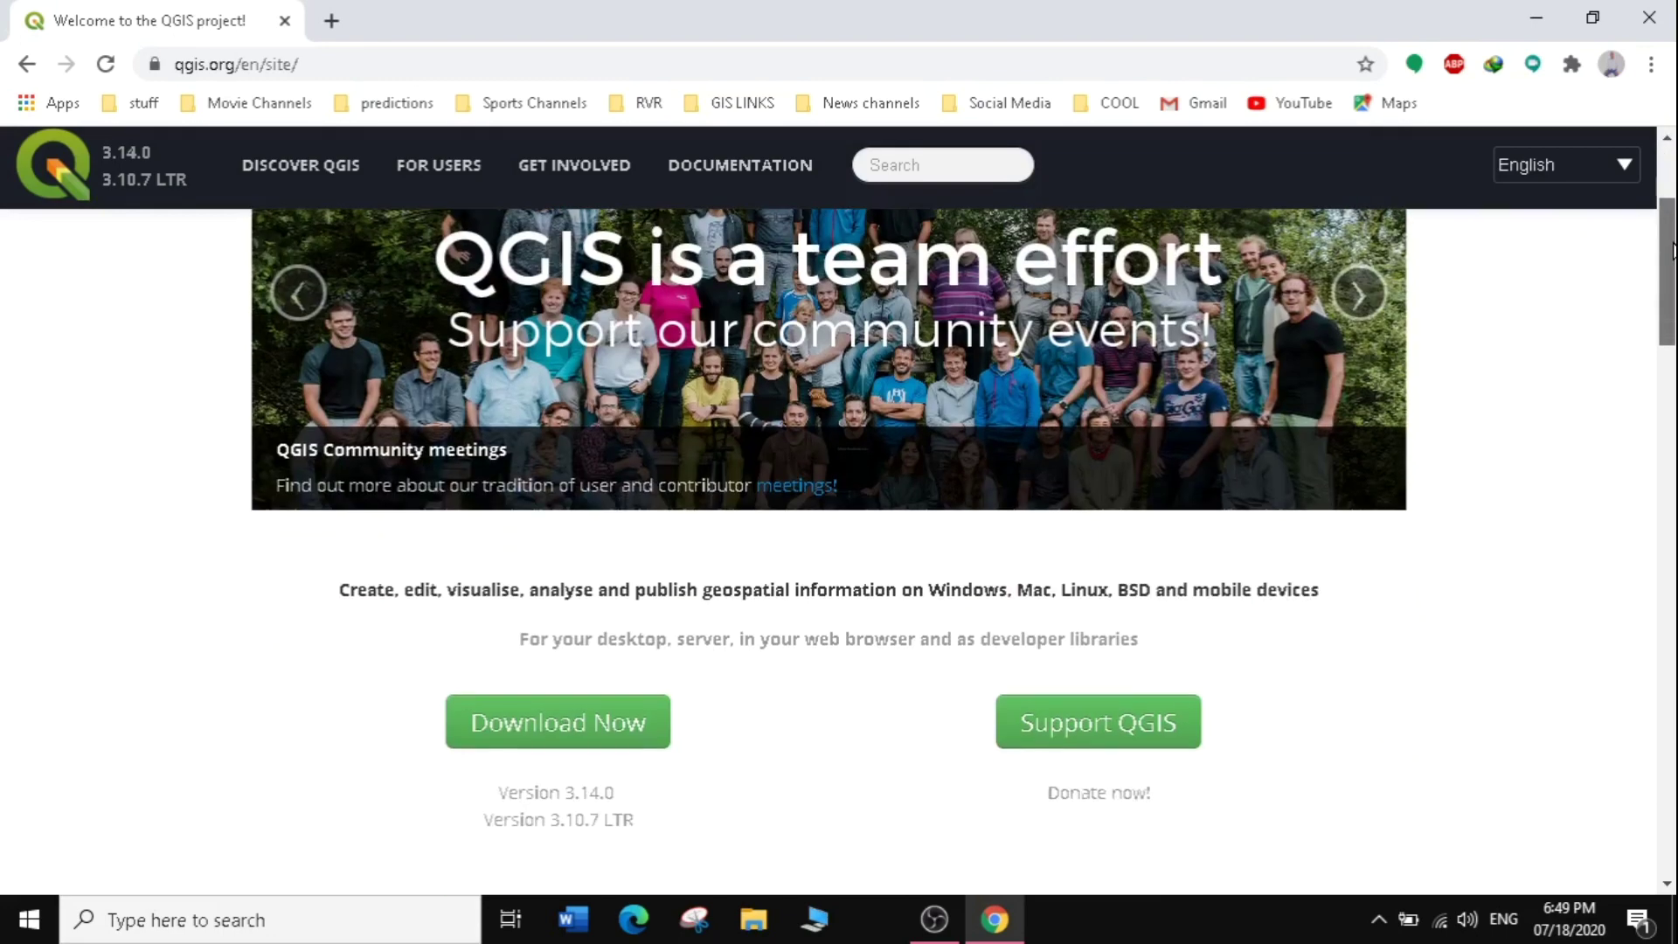
pyautogui.scroll(2, 690, 468)
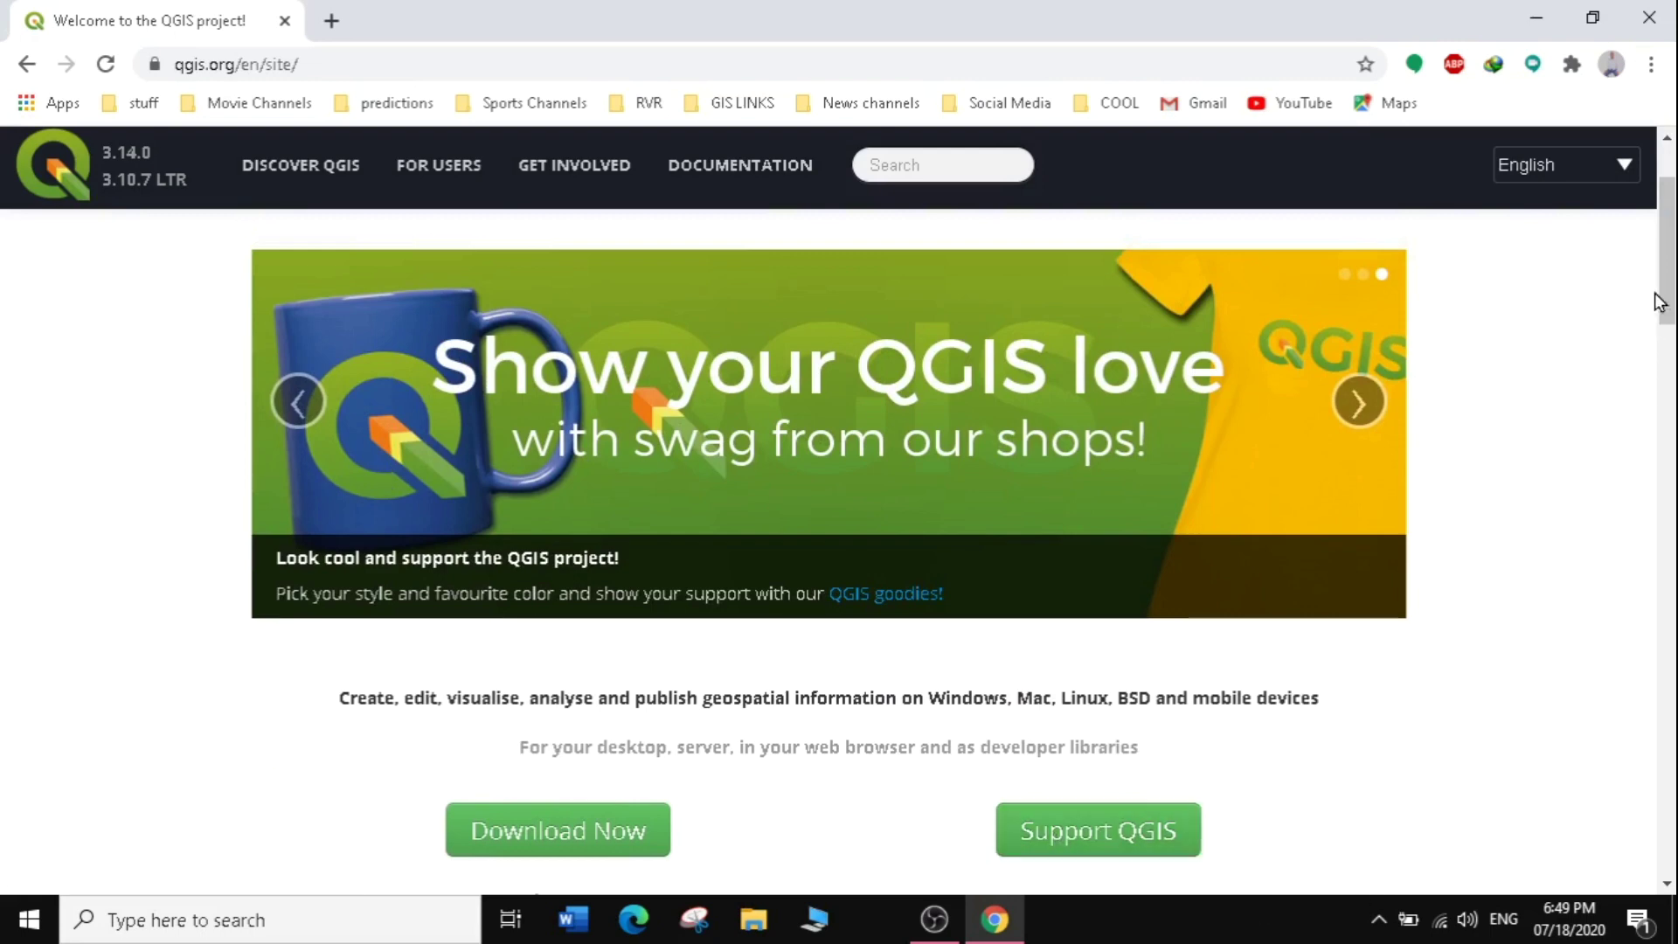
pyautogui.moveTo(1667, 240); pyautogui.dragTo(1671, 278)
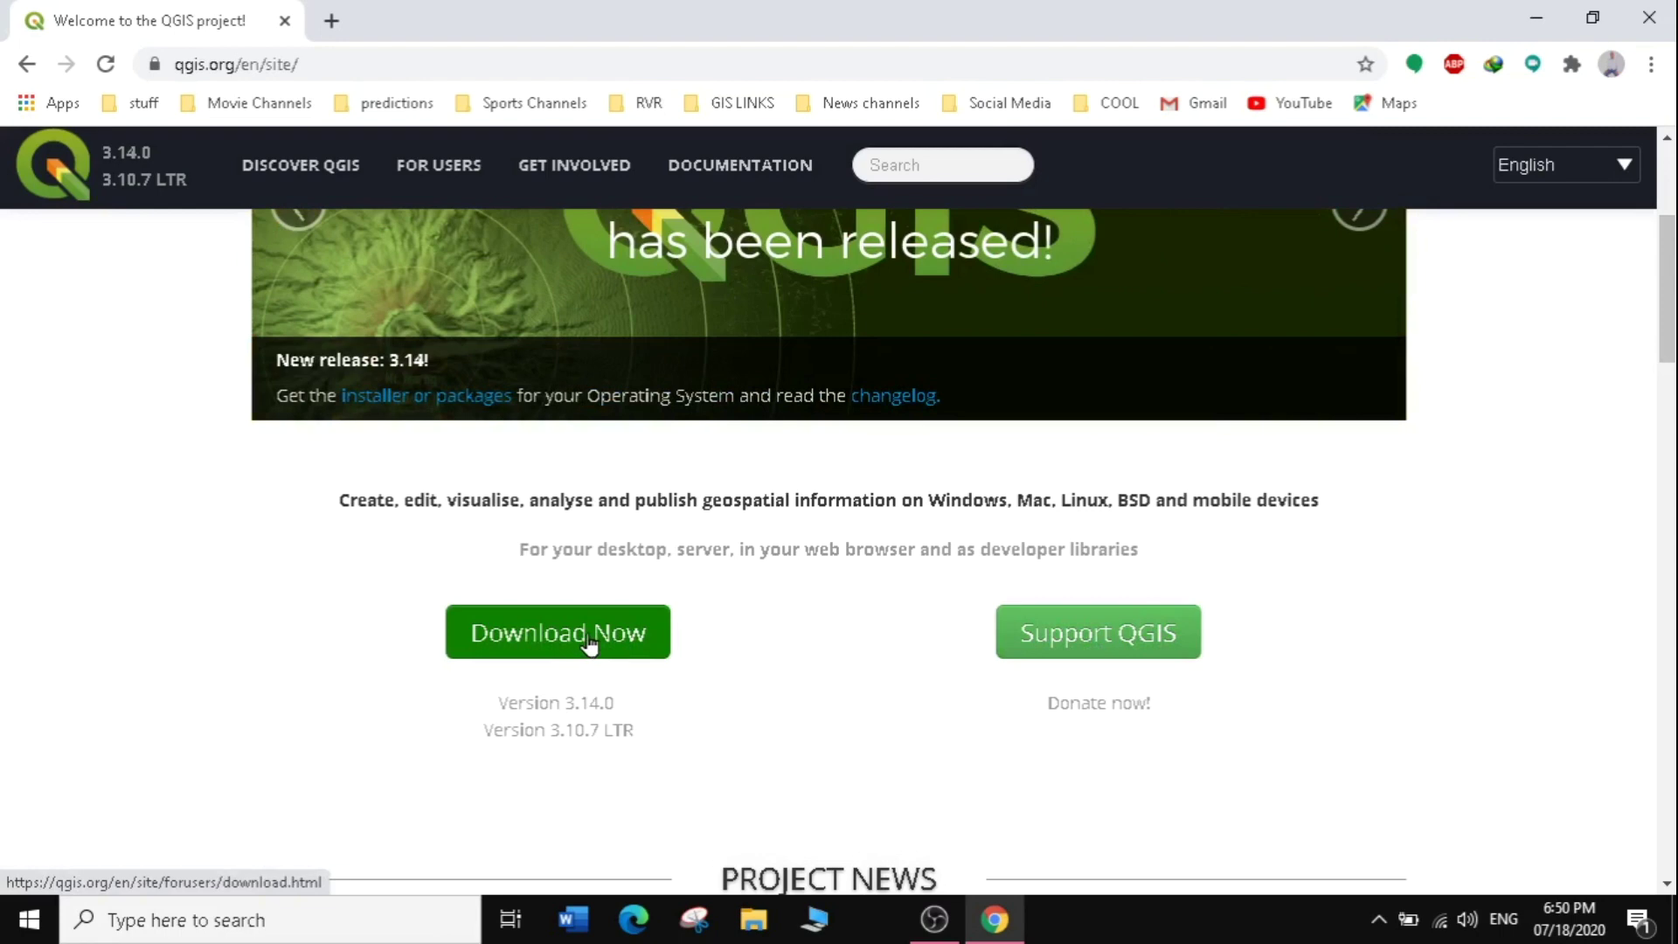
pyautogui.click(587, 640)
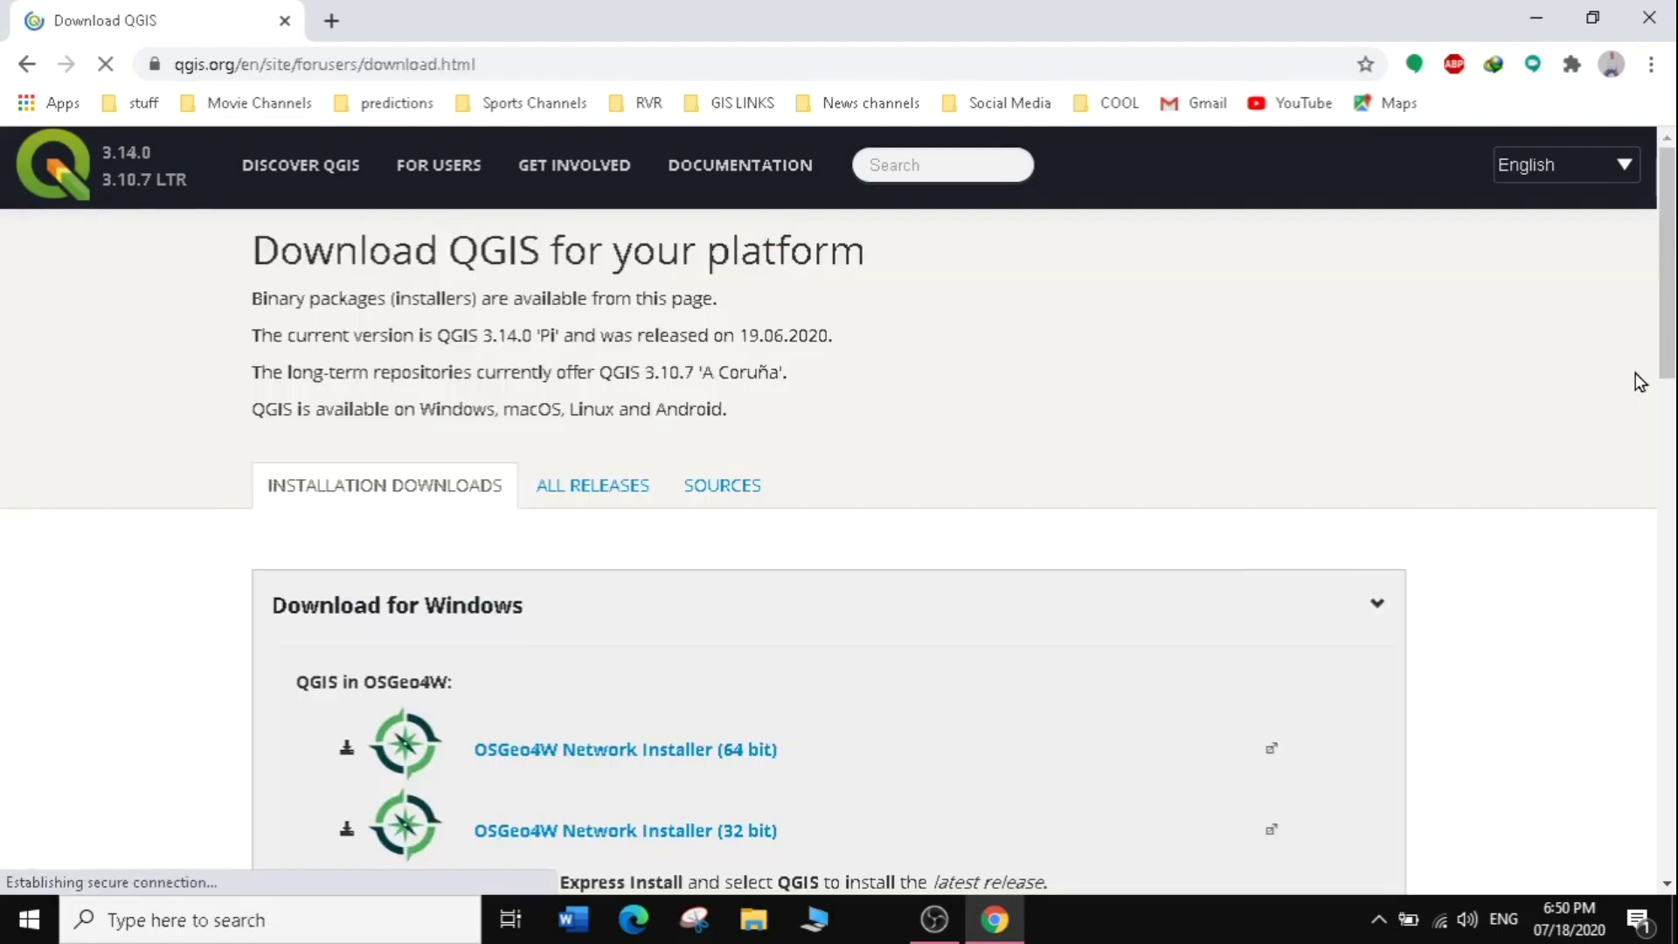
# Look through the installation downloads offered for Windows, macOS, Linux, BSD, and mobile and tablet.
pyautogui.scroll(-2, 1670, 306)
pyautogui.moveTo(1671, 305); pyautogui.dragTo(1665, 257)
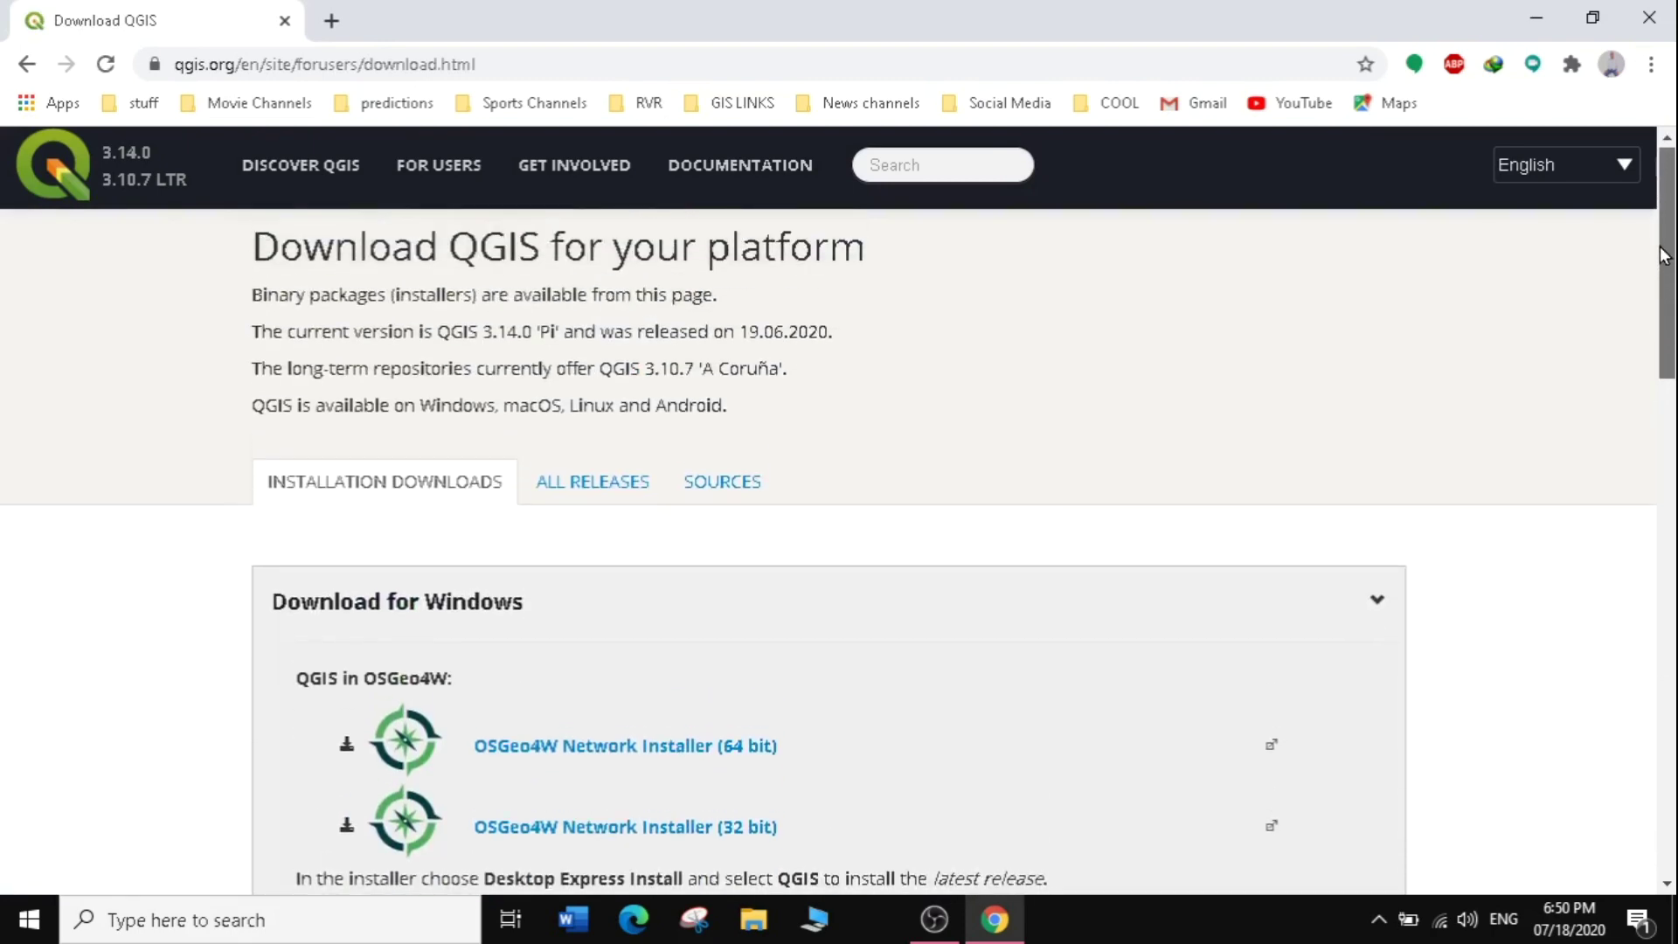
pyautogui.scroll(-1, 597, 428)
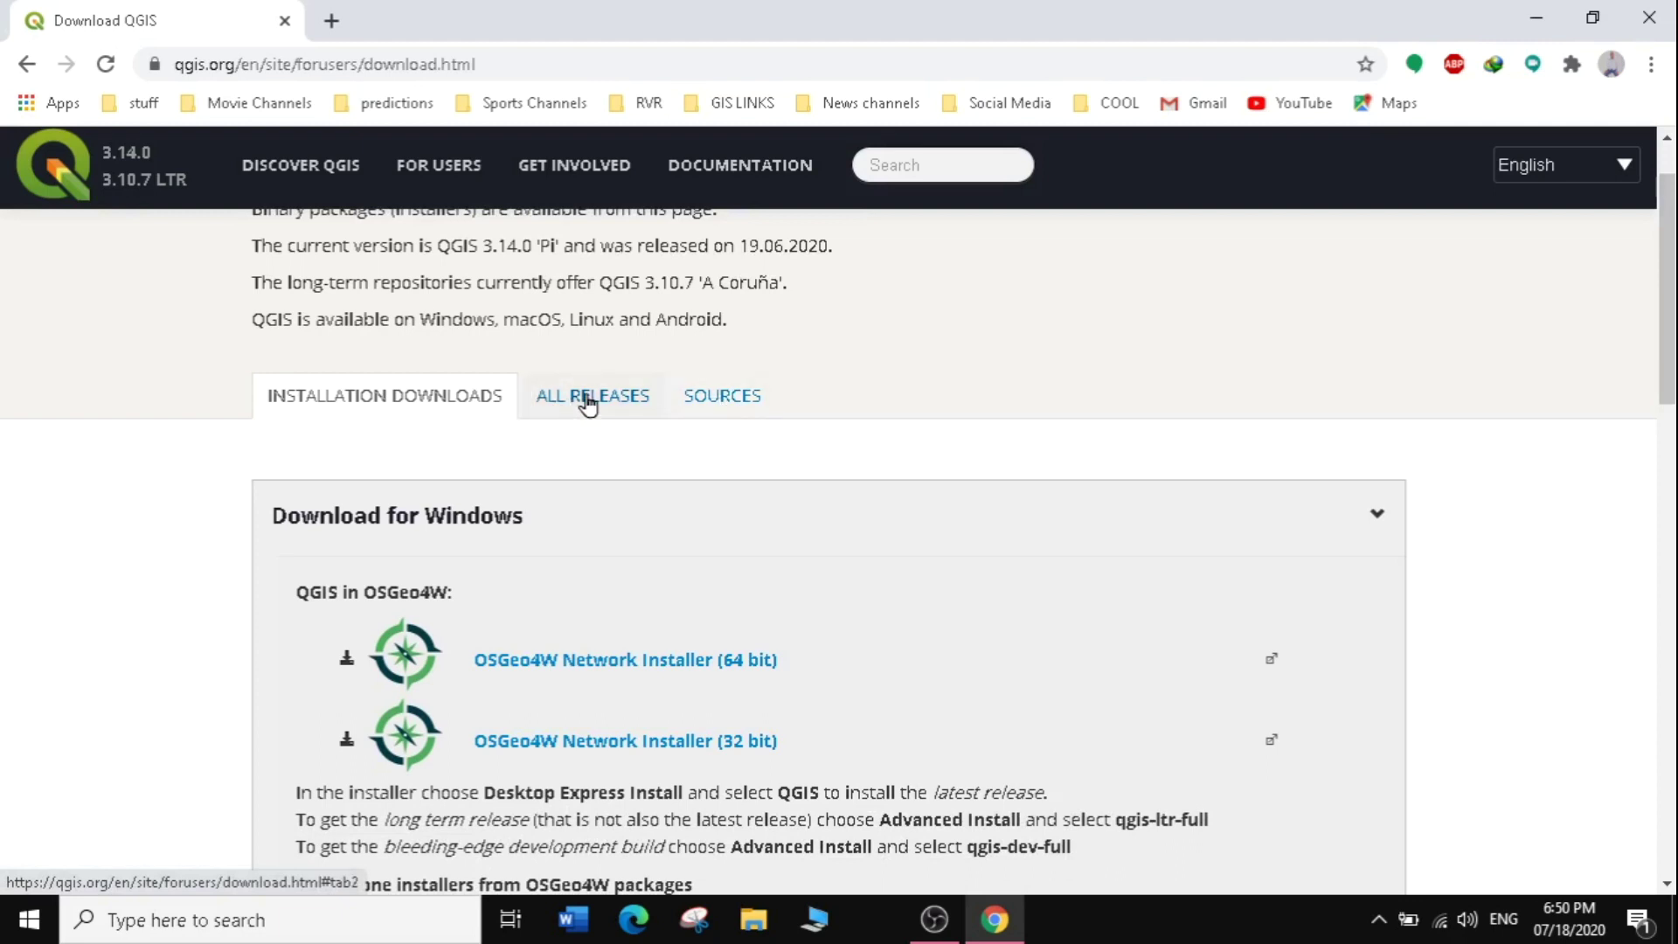
pyautogui.moveTo(1664, 343)
pyautogui.mouseDown()
pyautogui.moveTo(1665, 515)
pyautogui.moveTo(1665, 375)
pyautogui.mouseUp()
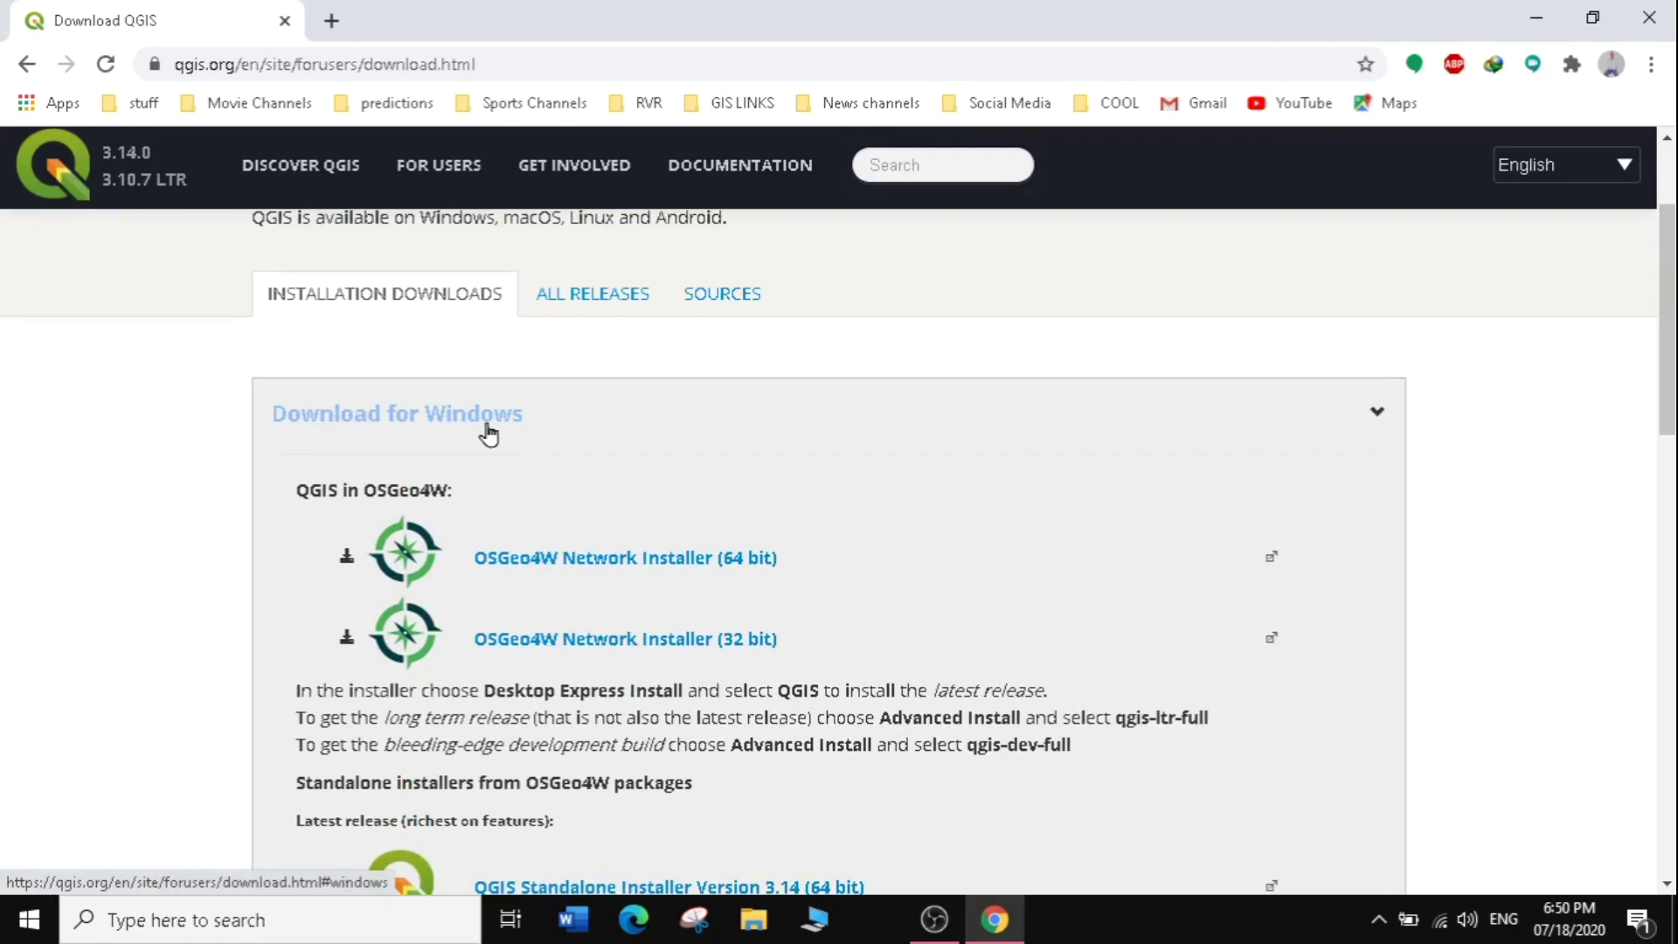
pyautogui.moveTo(1665, 260); pyautogui.dragTo(1664, 551)
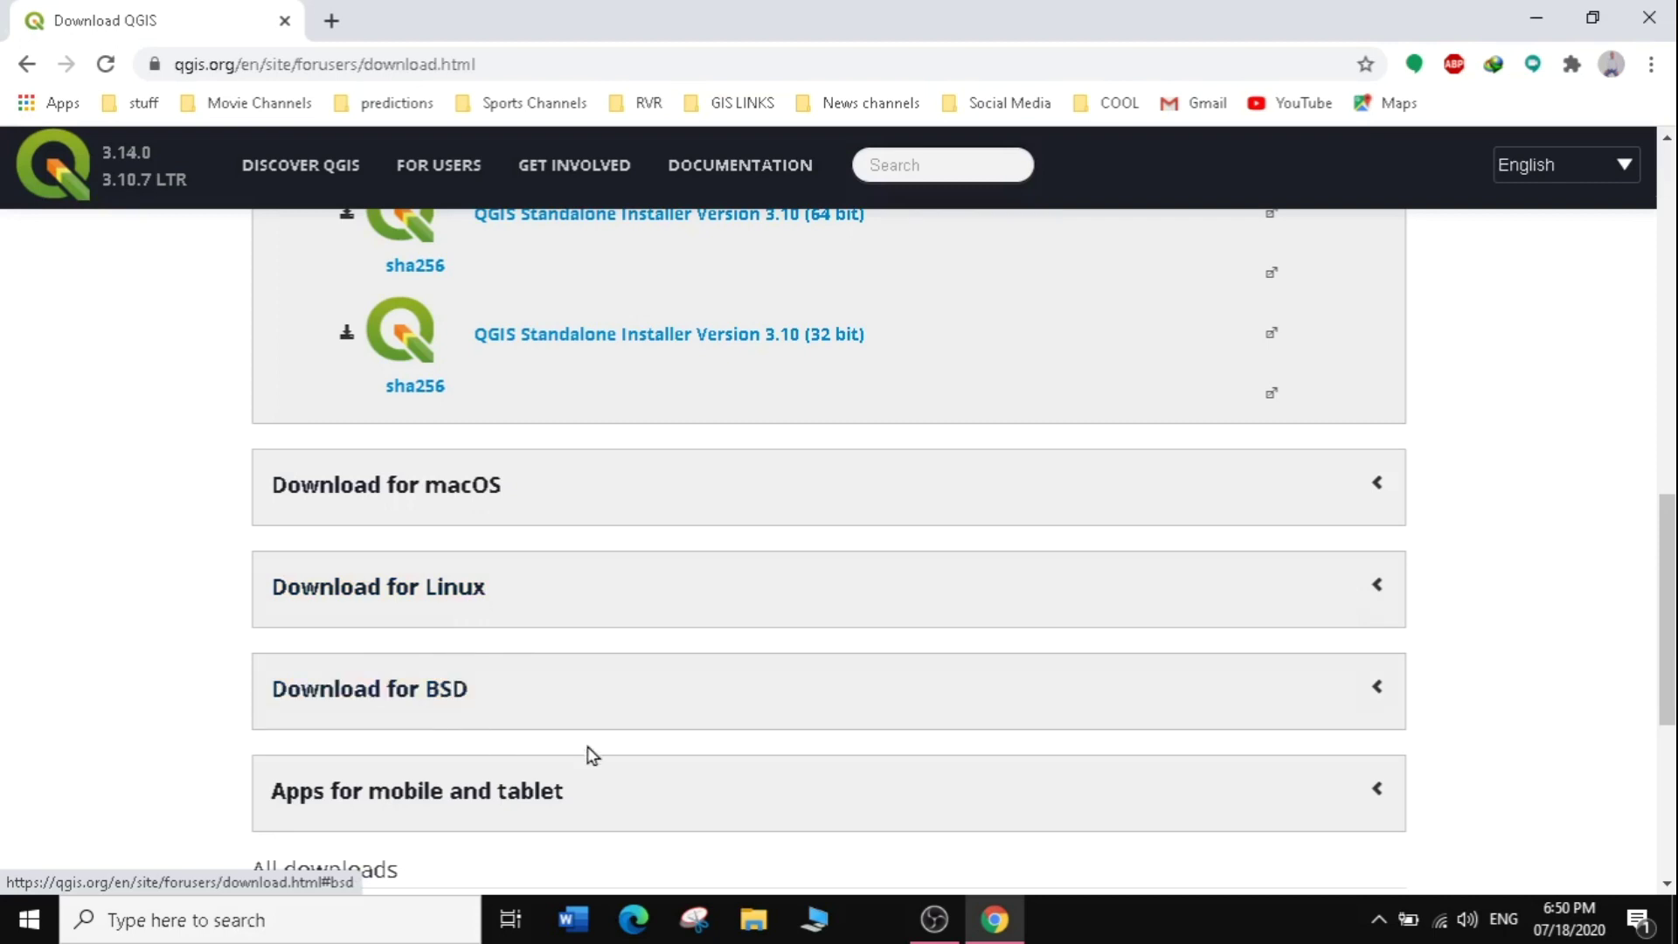
pyautogui.click(524, 804)
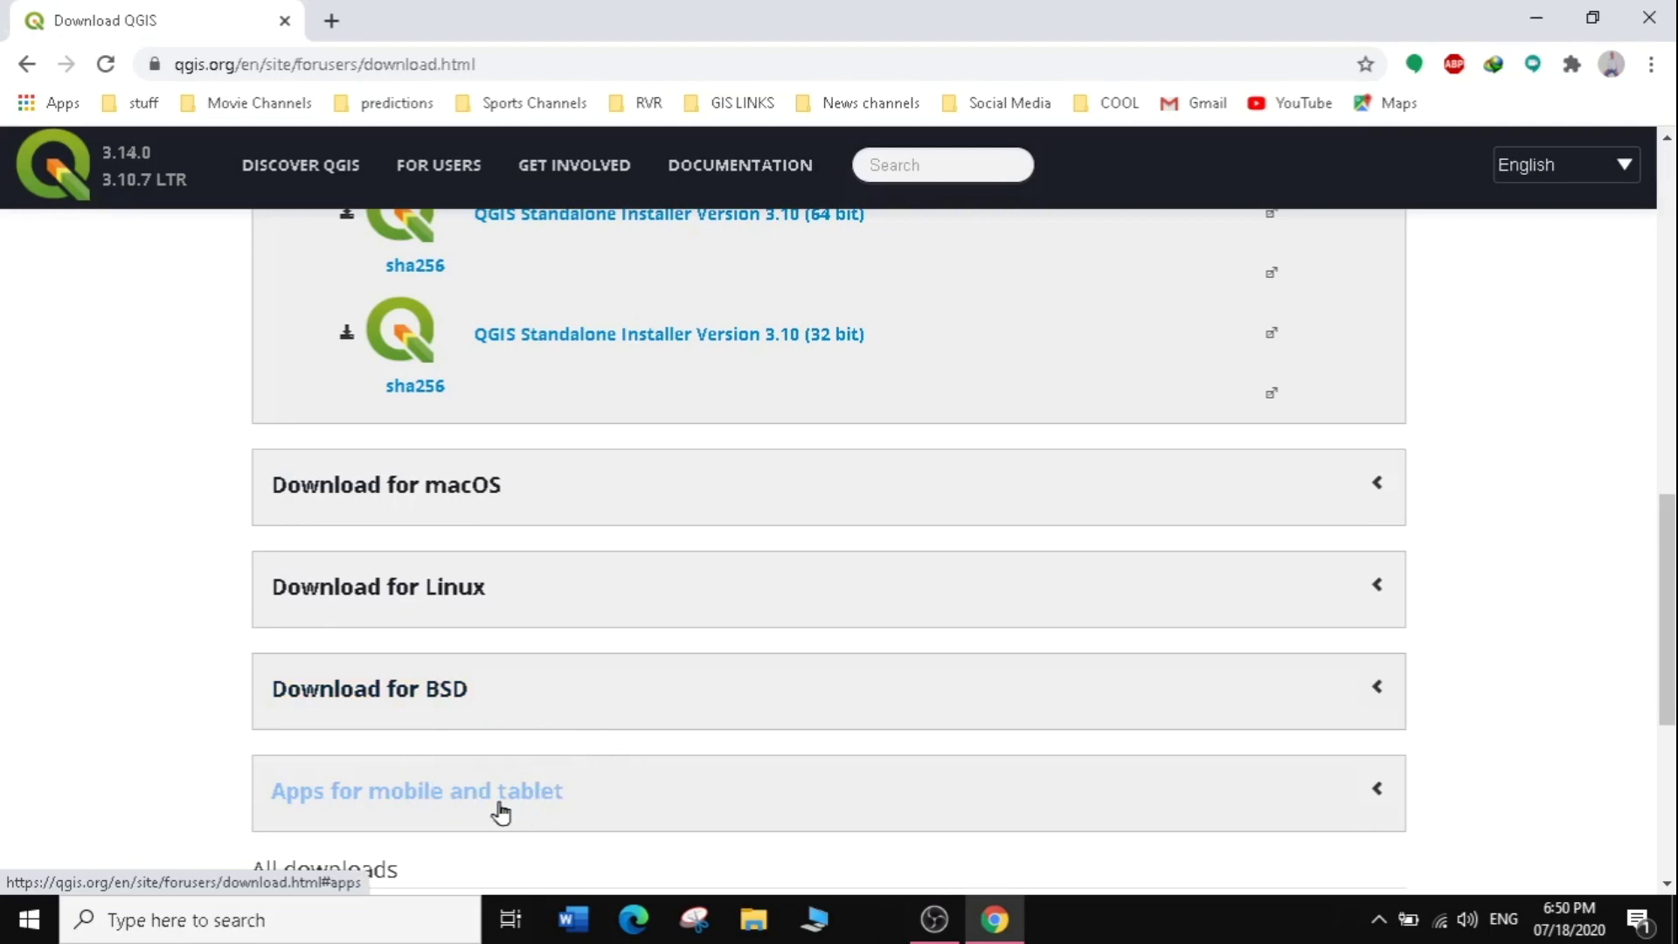
# Compare the Windows standalone installers of the latest release 3.14 and the long term release 3.10, in 64 and 32 bit.
pyautogui.moveTo(1669, 596); pyautogui.dragTo(1667, 406)
pyautogui.scroll(-3, 830, 551)
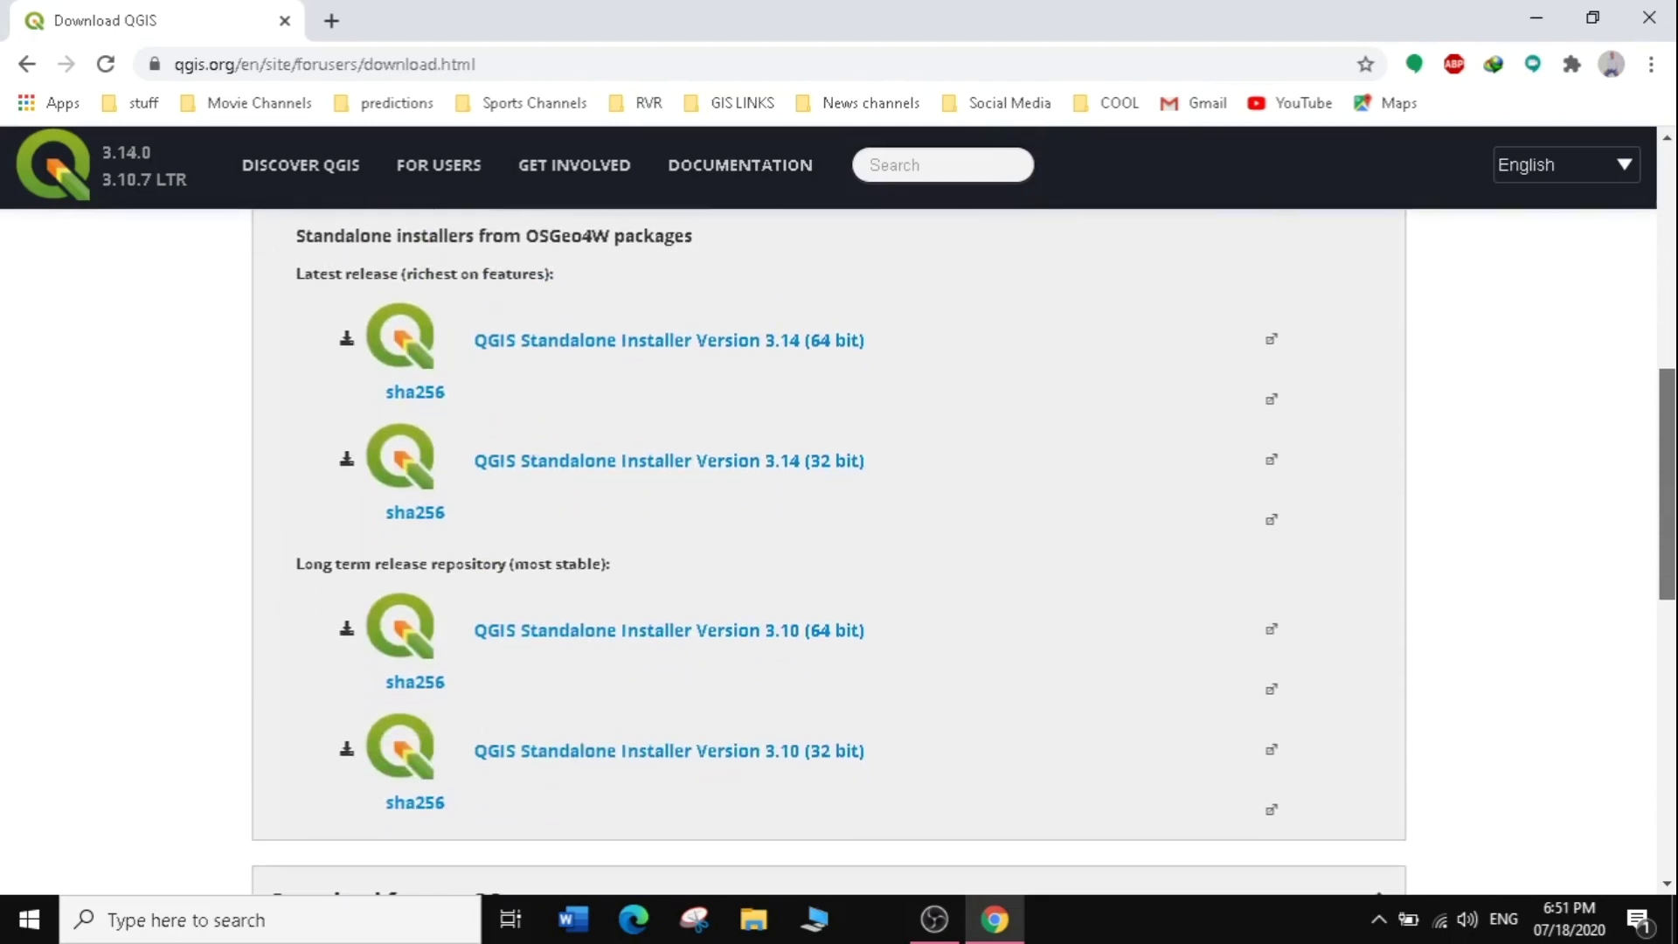
pyautogui.scroll(1, 830, 551)
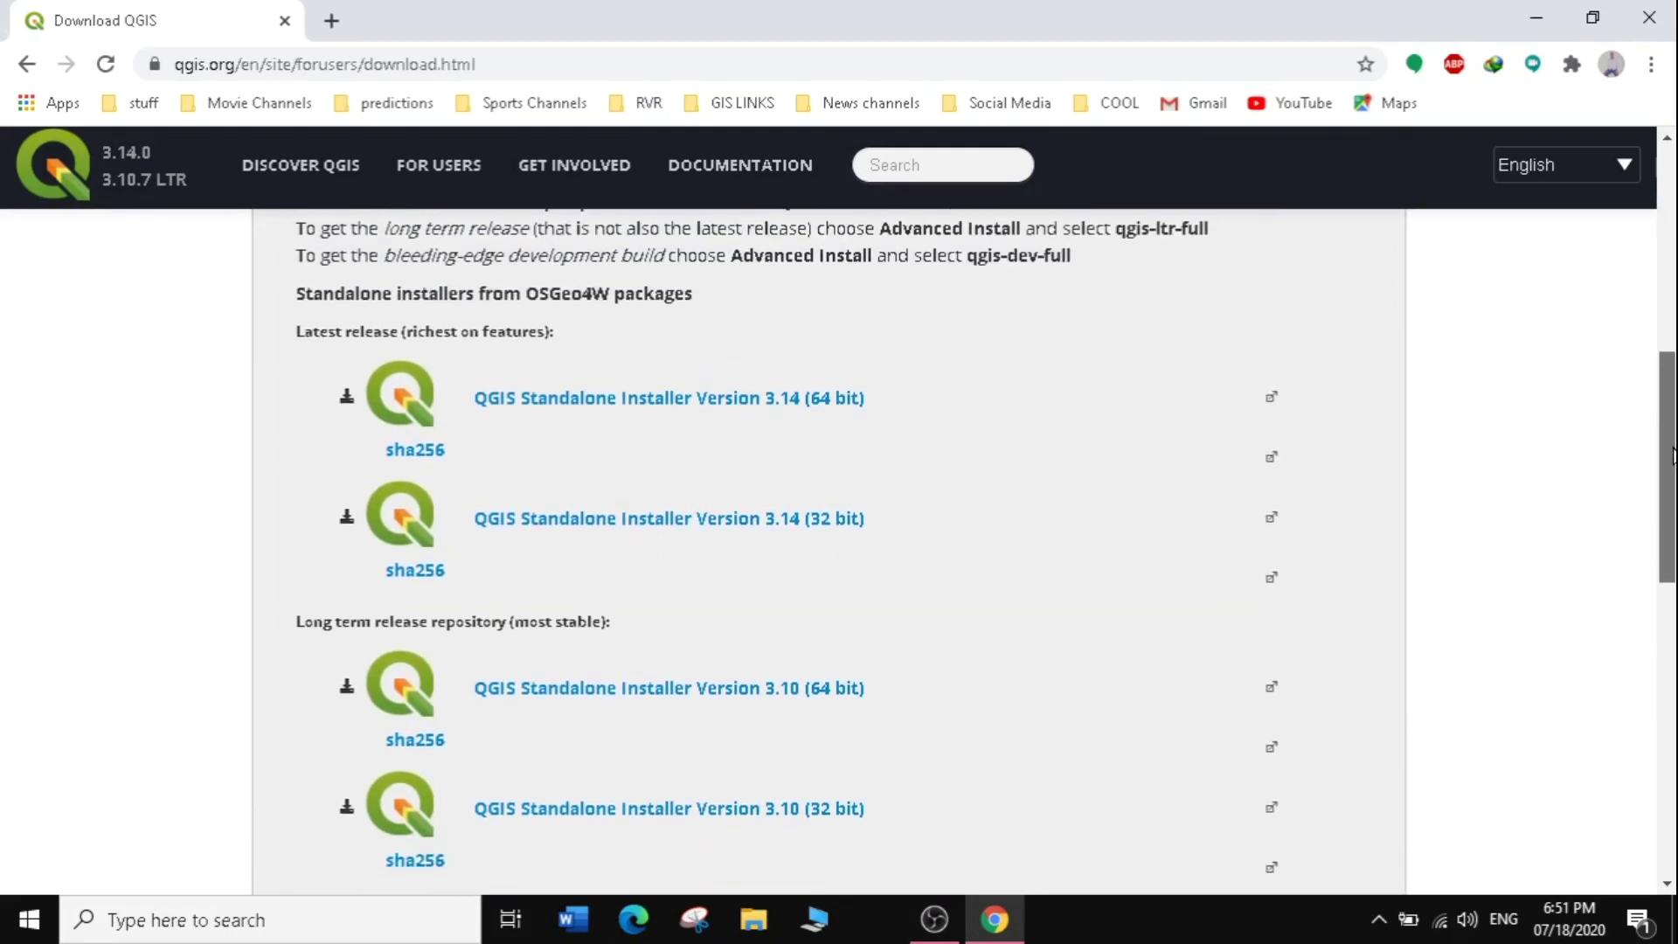
pyautogui.moveTo(1668, 470); pyautogui.dragTo(1672, 446)
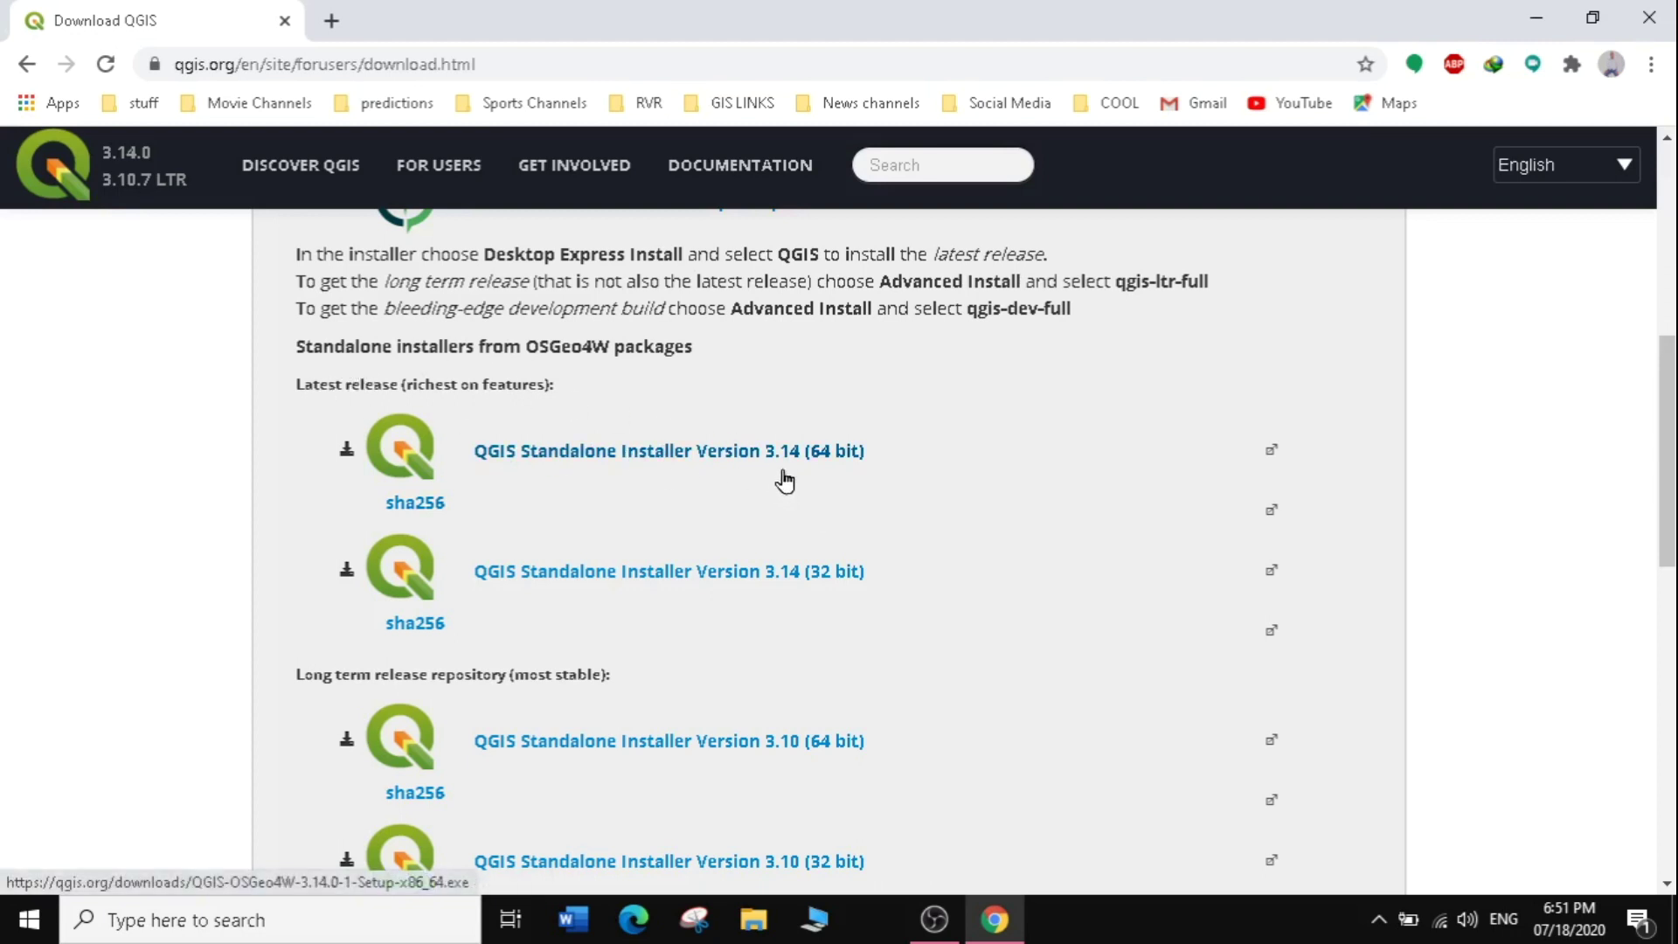
pyautogui.moveTo(1671, 407); pyautogui.dragTo(1671, 476)
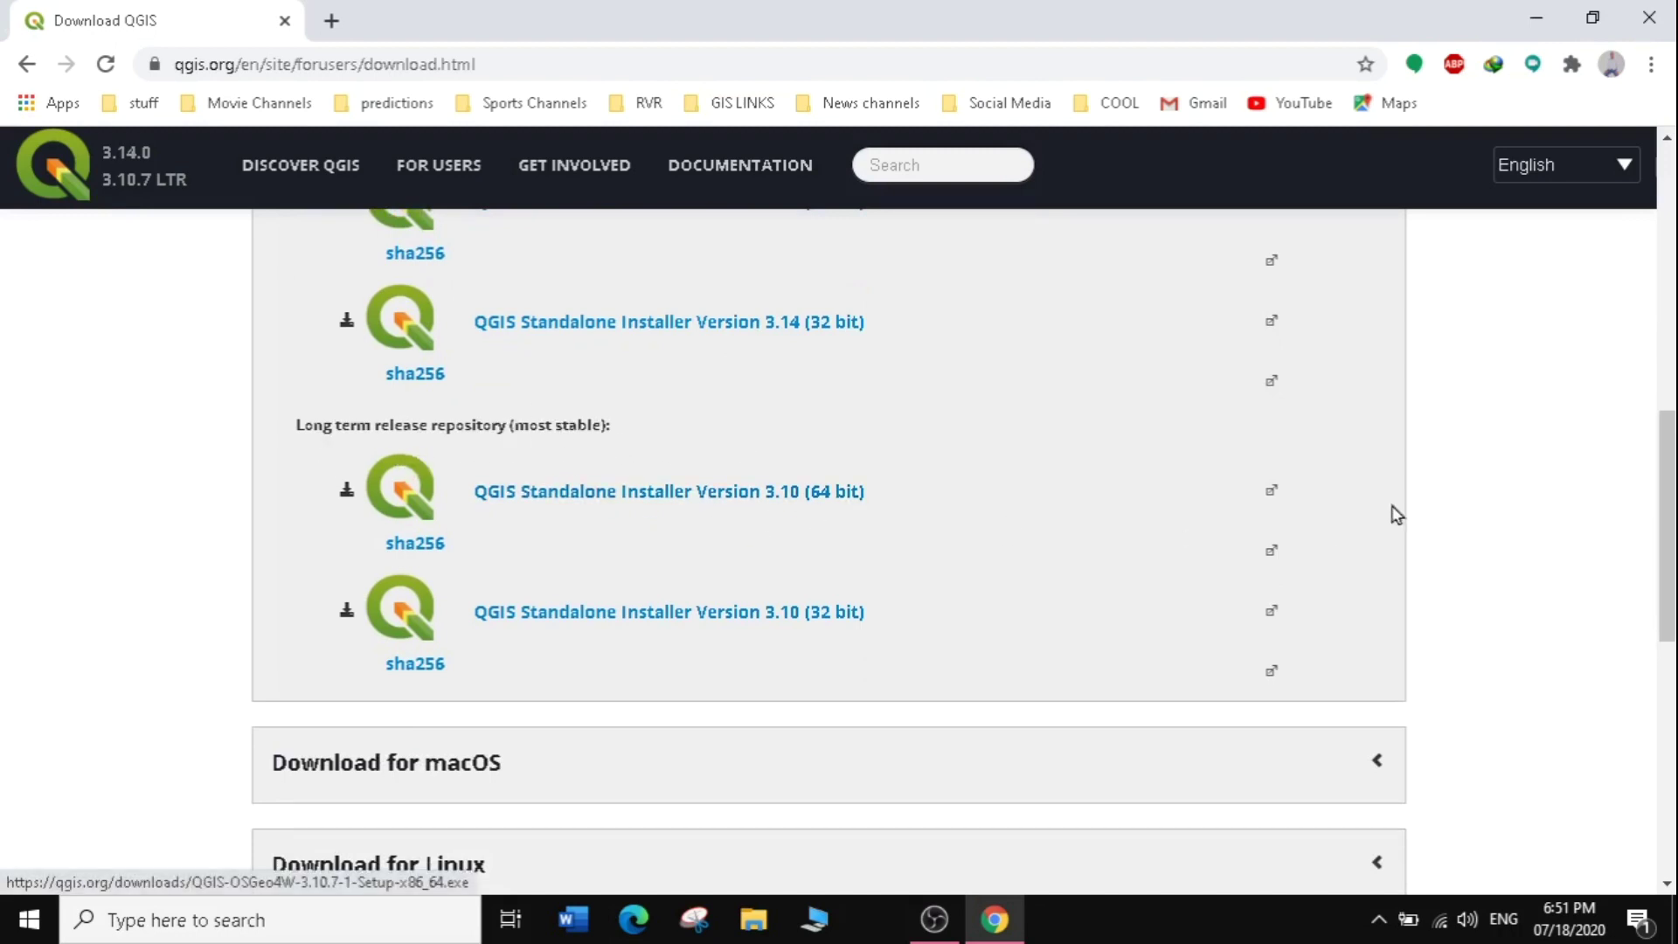
pyautogui.moveTo(1668, 476); pyautogui.dragTo(1652, 238)
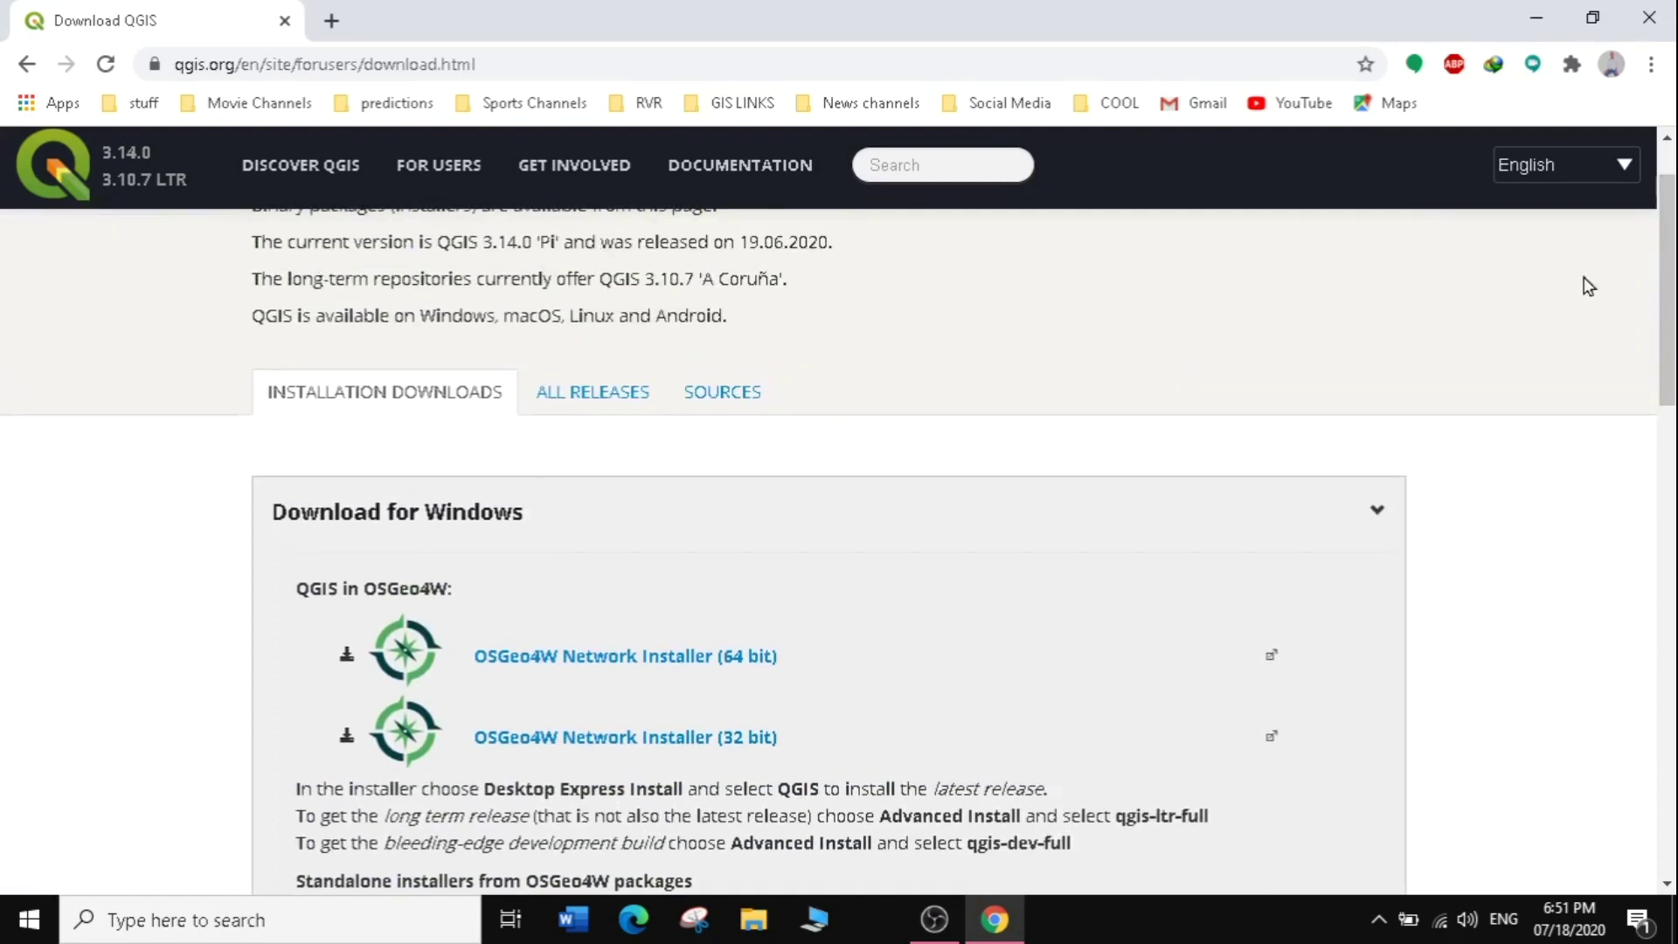
pyautogui.scroll(-2, 790, 617)
pyautogui.scroll(2, 822, 266)
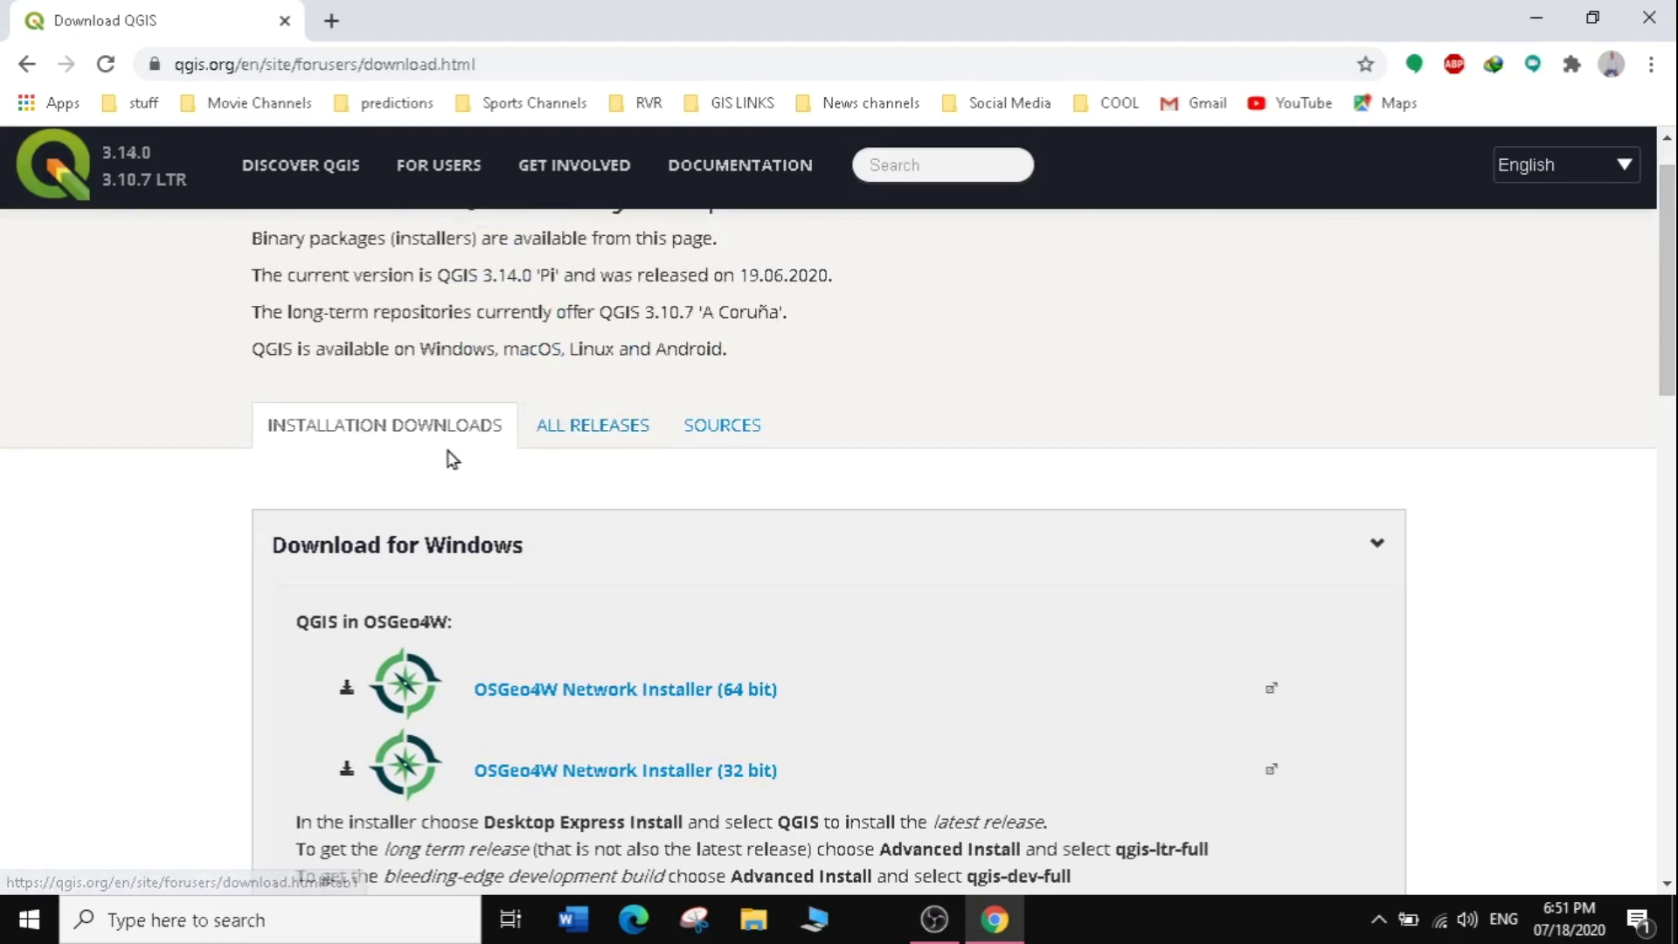
# Open the index of previous QGIS releases from the all-releases section and examine the older installers.
pyautogui.click(602, 440)
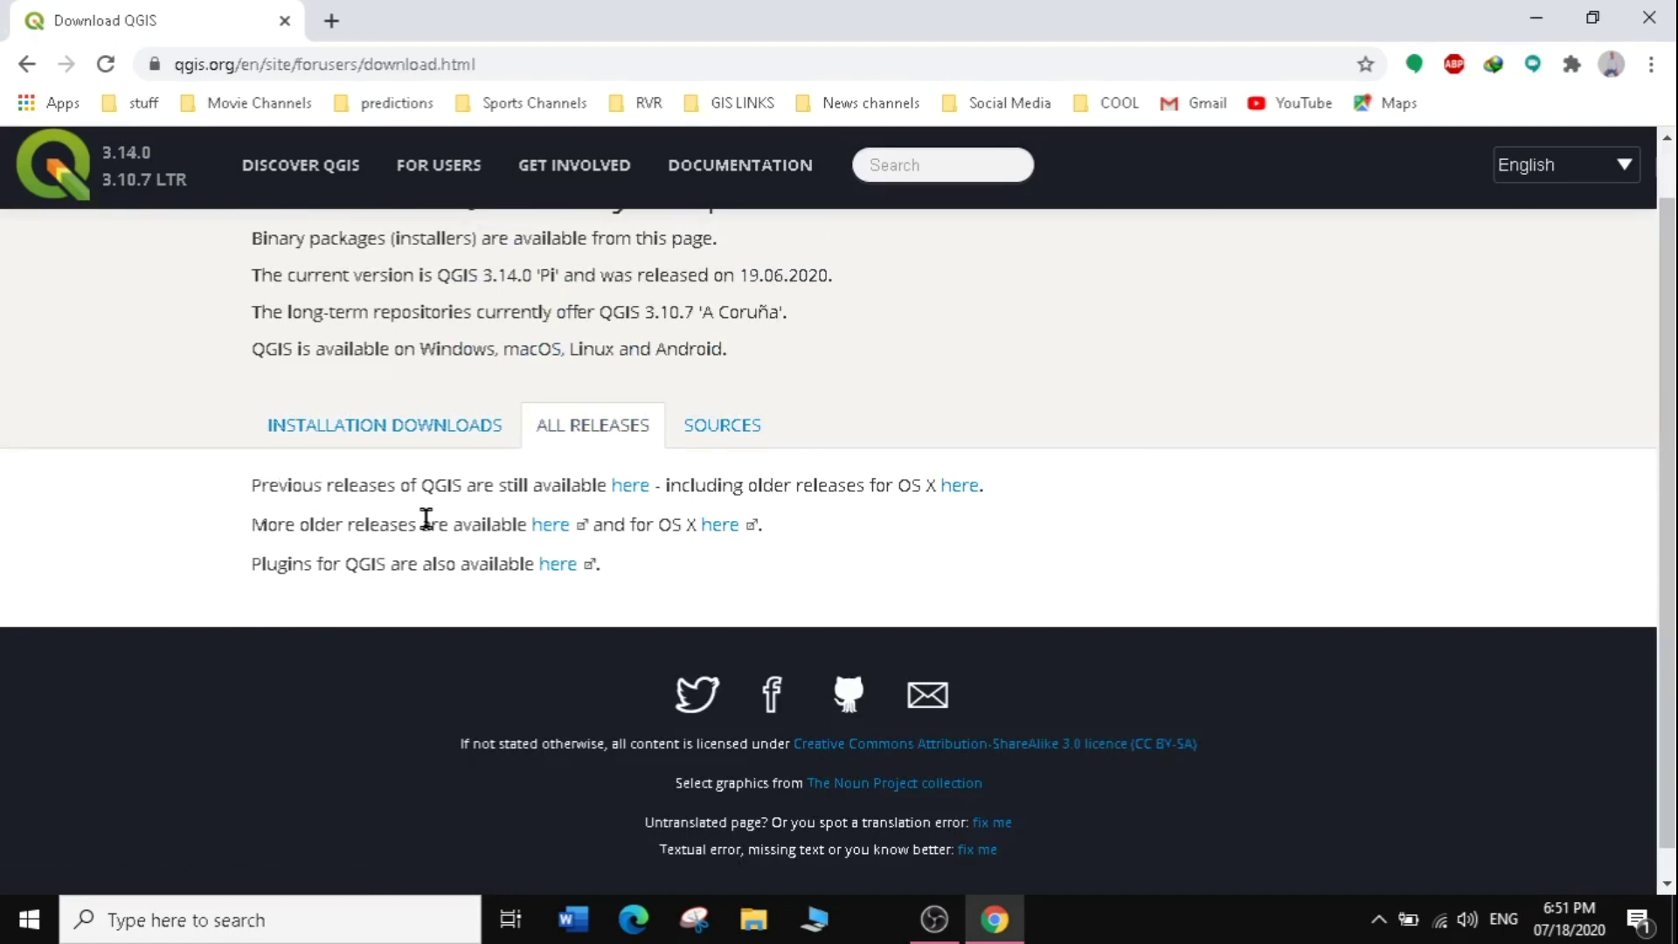
pyautogui.click(636, 493)
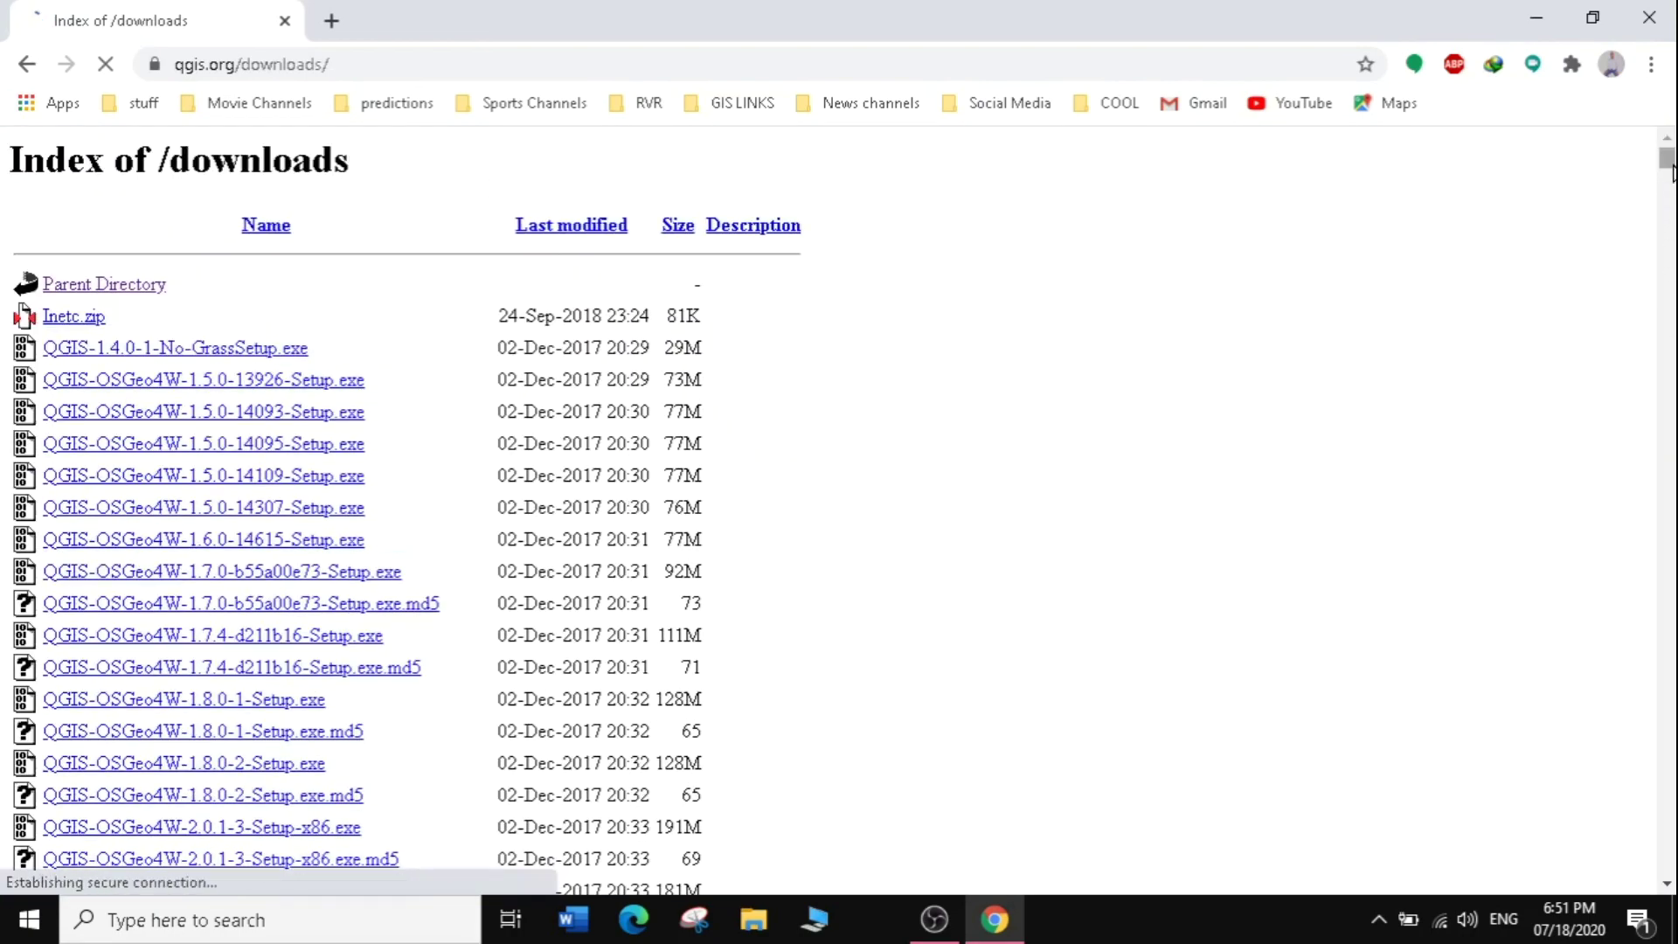
pyautogui.moveTo(1671, 171)
pyautogui.mouseDown()
pyautogui.moveTo(1669, 382)
pyautogui.moveTo(1669, 166)
pyautogui.mouseUp()
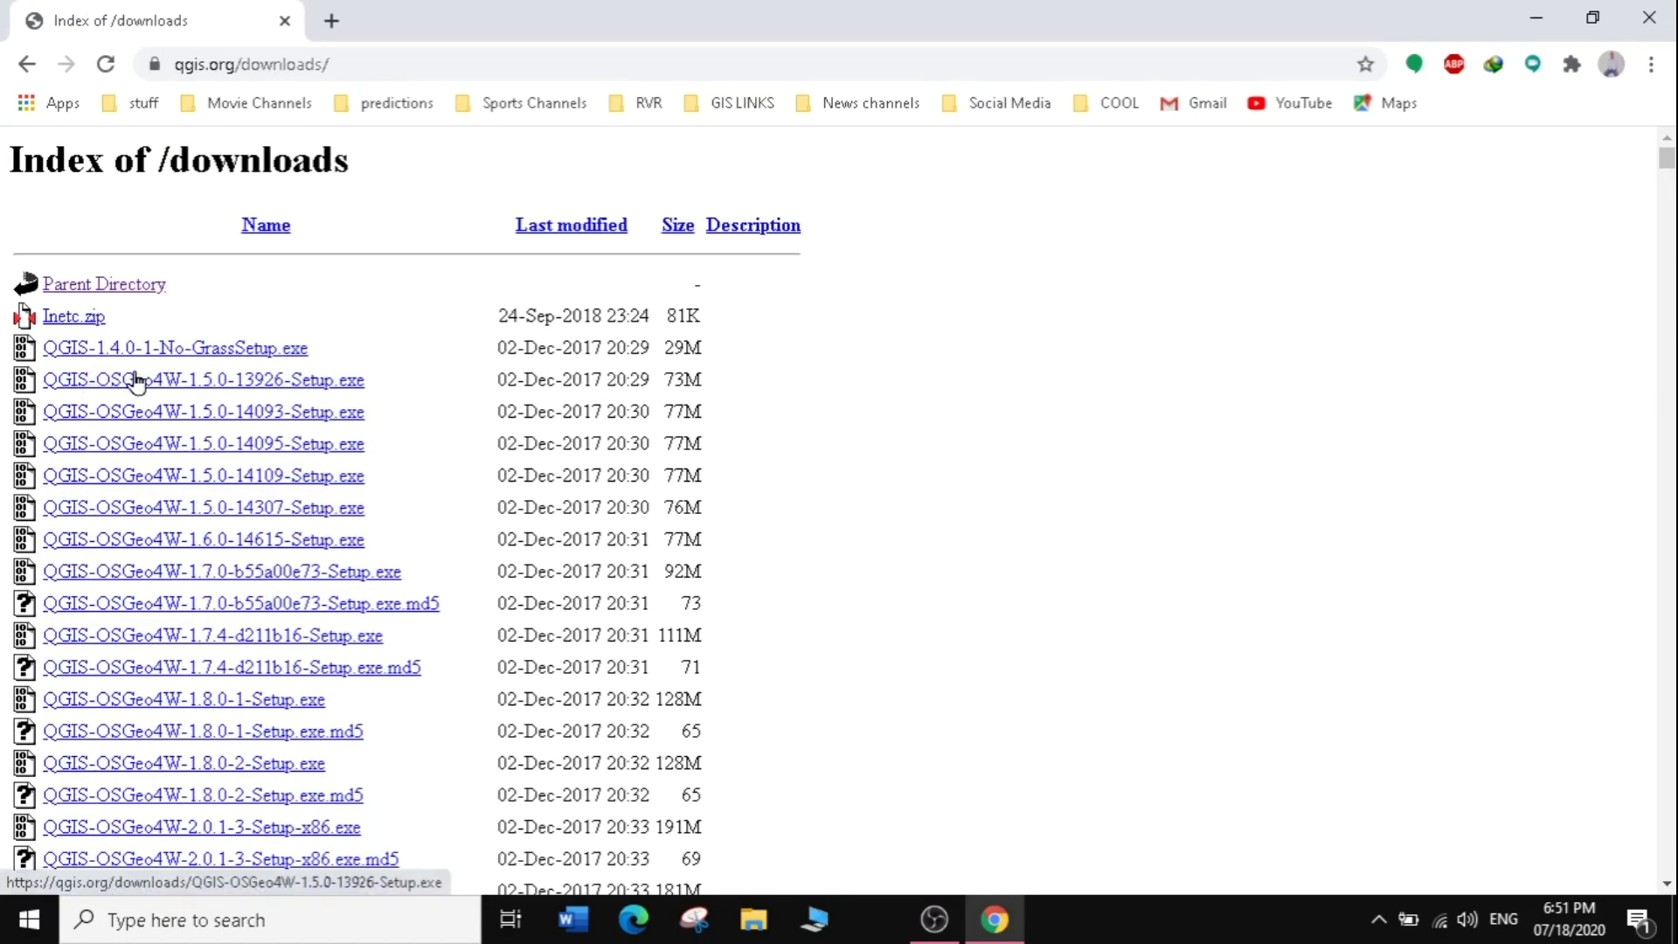
pyautogui.moveTo(1669, 166)
pyautogui.mouseDown()
pyautogui.moveTo(1668, 874)
pyautogui.moveTo(1668, 157)
pyautogui.mouseUp()
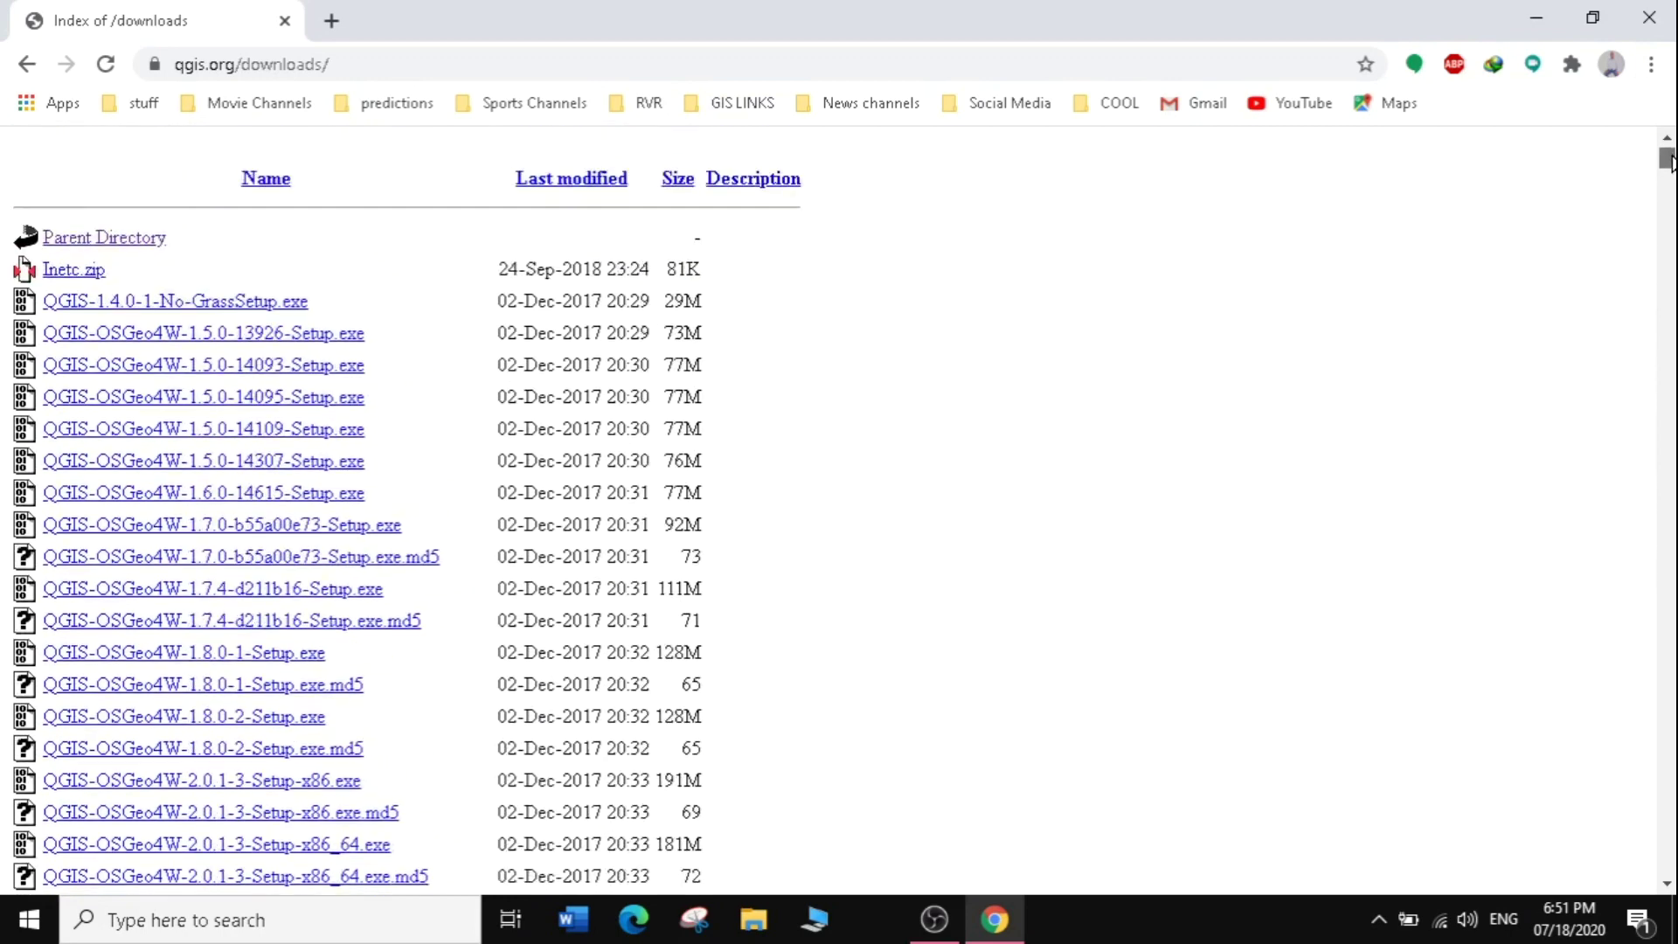
# Return to the QGIS download page and bring the Windows standalone installers for 3.14 and 3.10 into view.
pyautogui.click(26, 69)
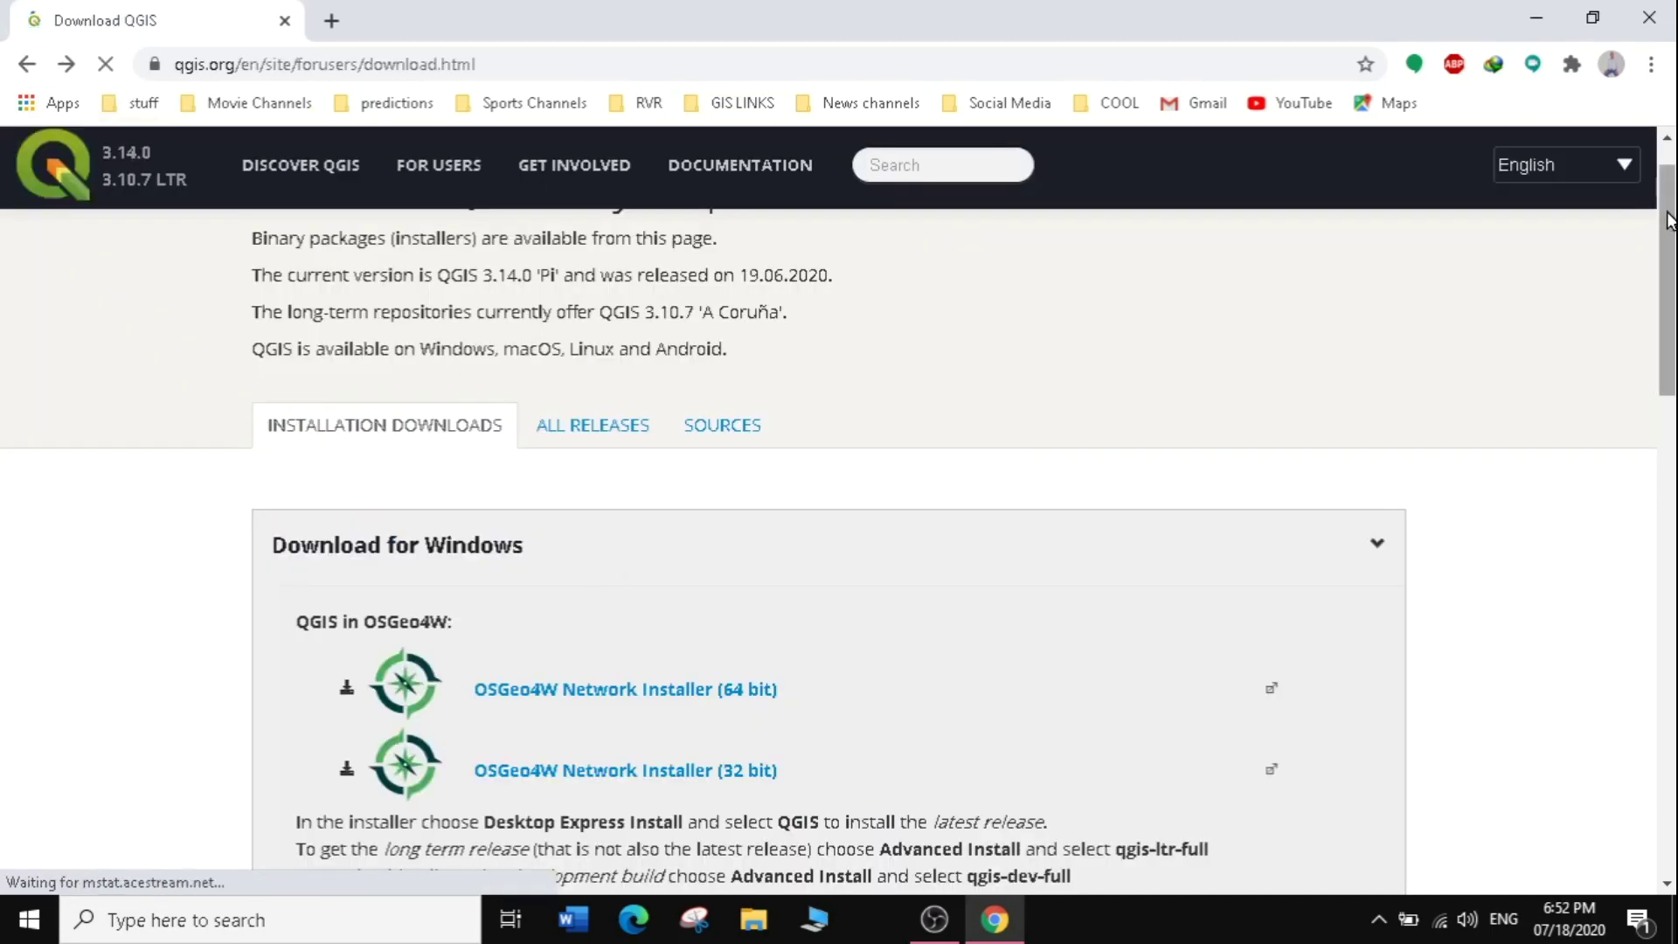
pyautogui.scroll(-3, 1636, 262)
pyautogui.scroll(-5, 837, 551)
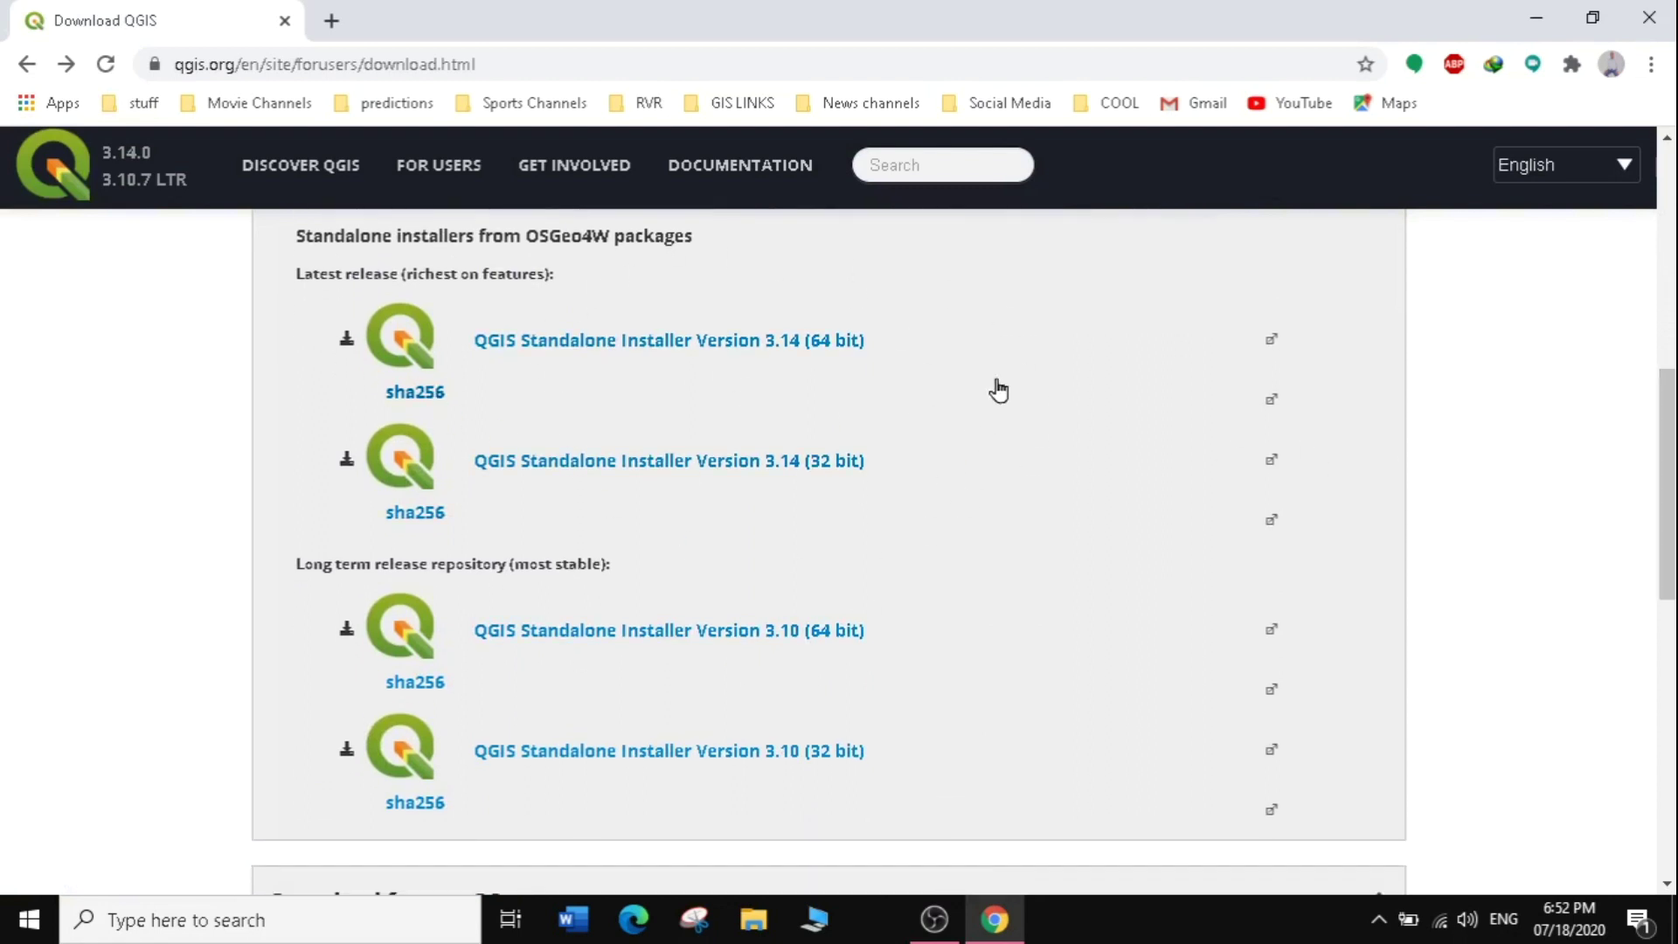
# Launch the DirectX Diagnostic Tool with a Windows search for "dxdiag" to check the operating system's bit version.
pyautogui.click(123, 919)
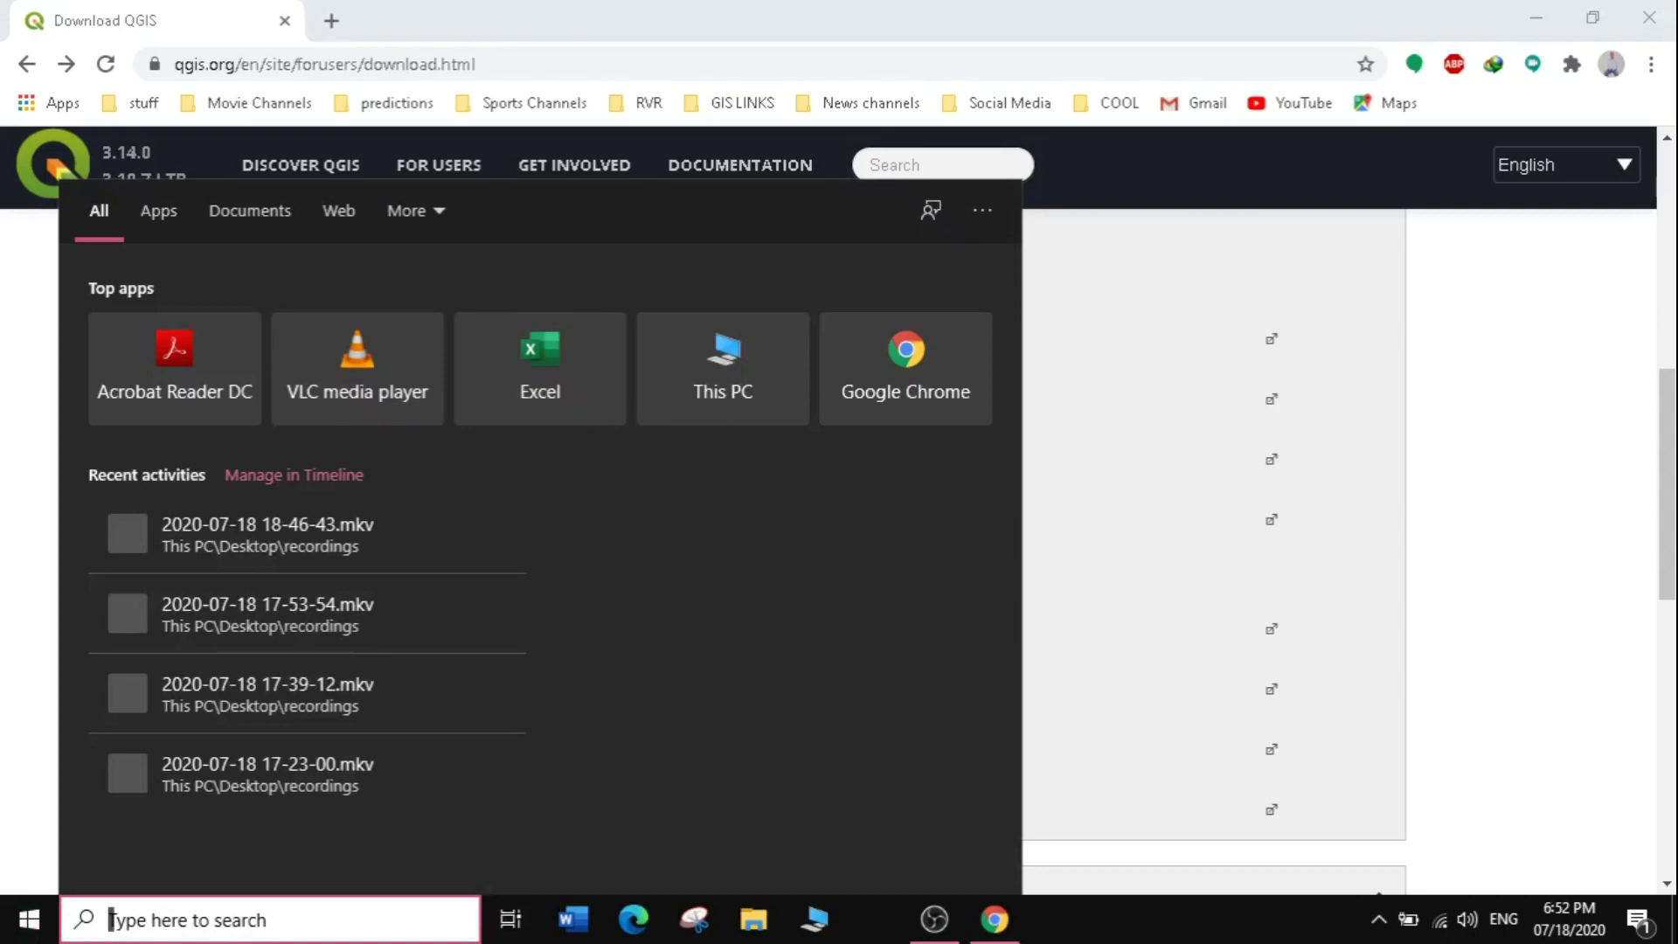
pyautogui.write('dxd')
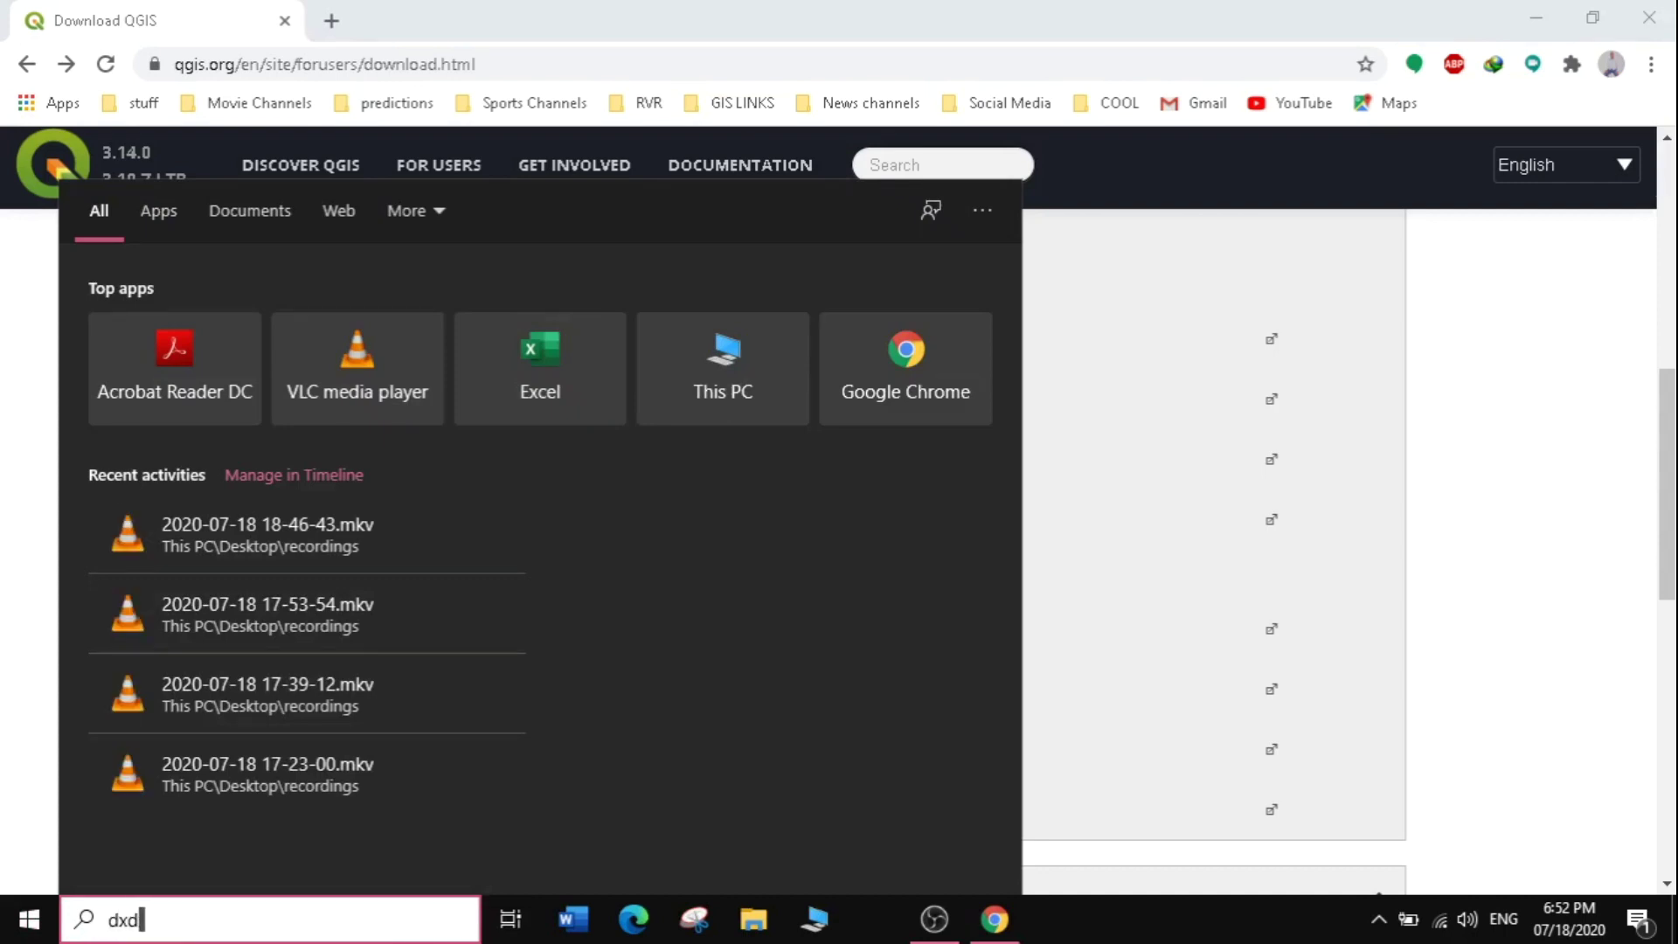
pyautogui.write('iag')
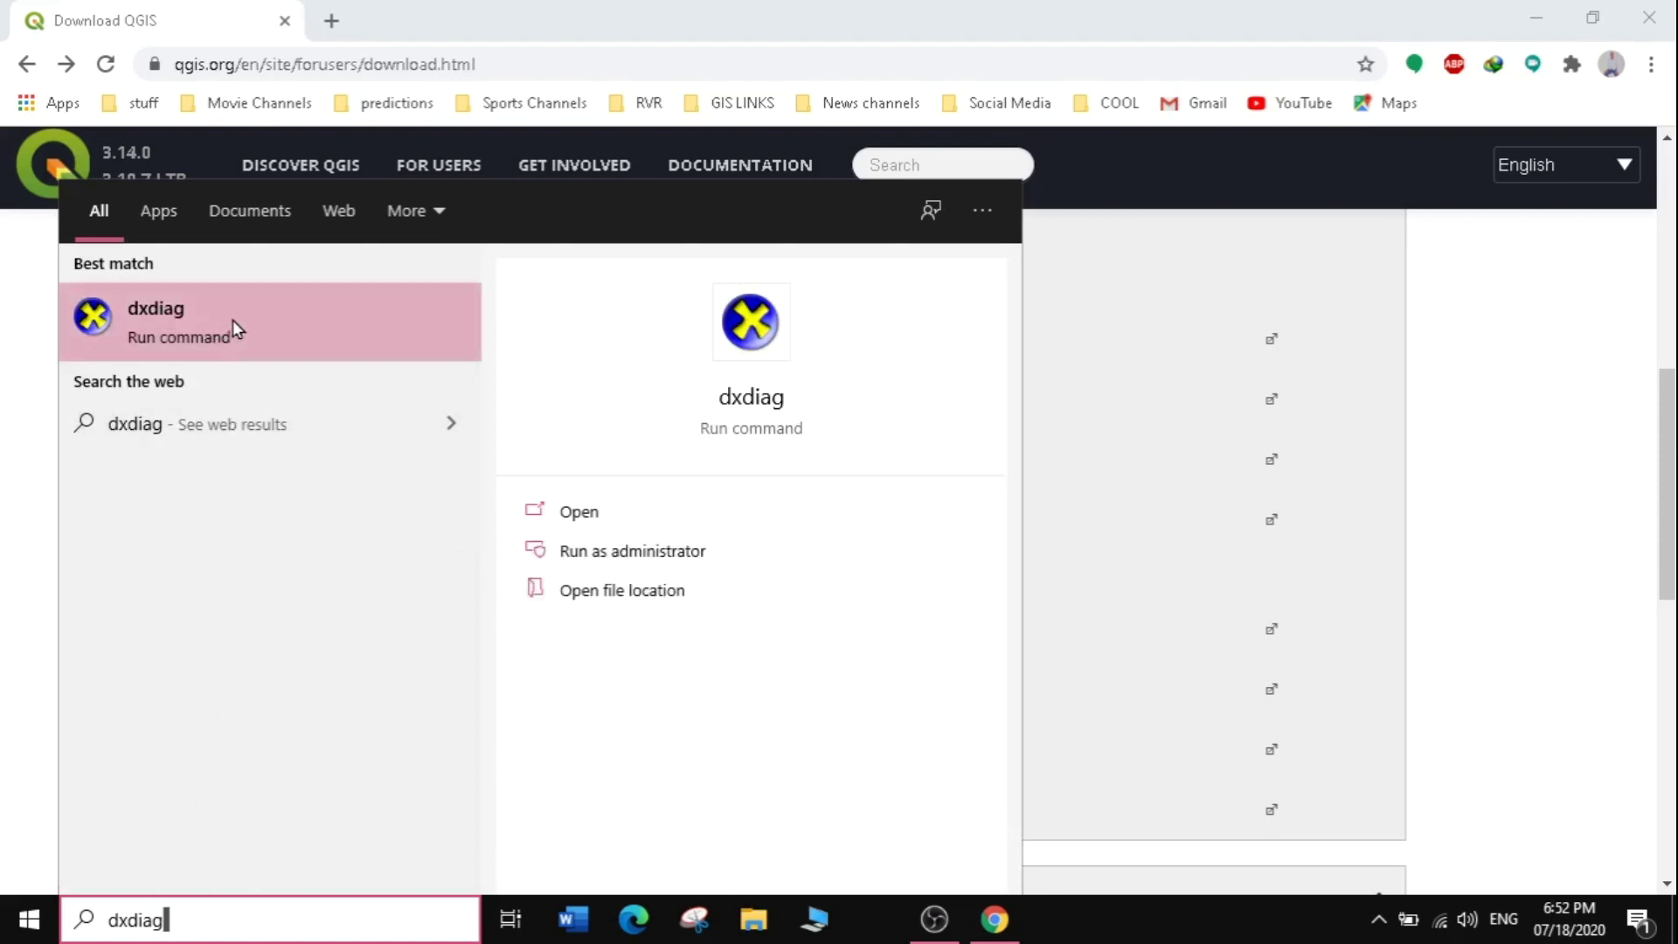
pyautogui.click(257, 332)
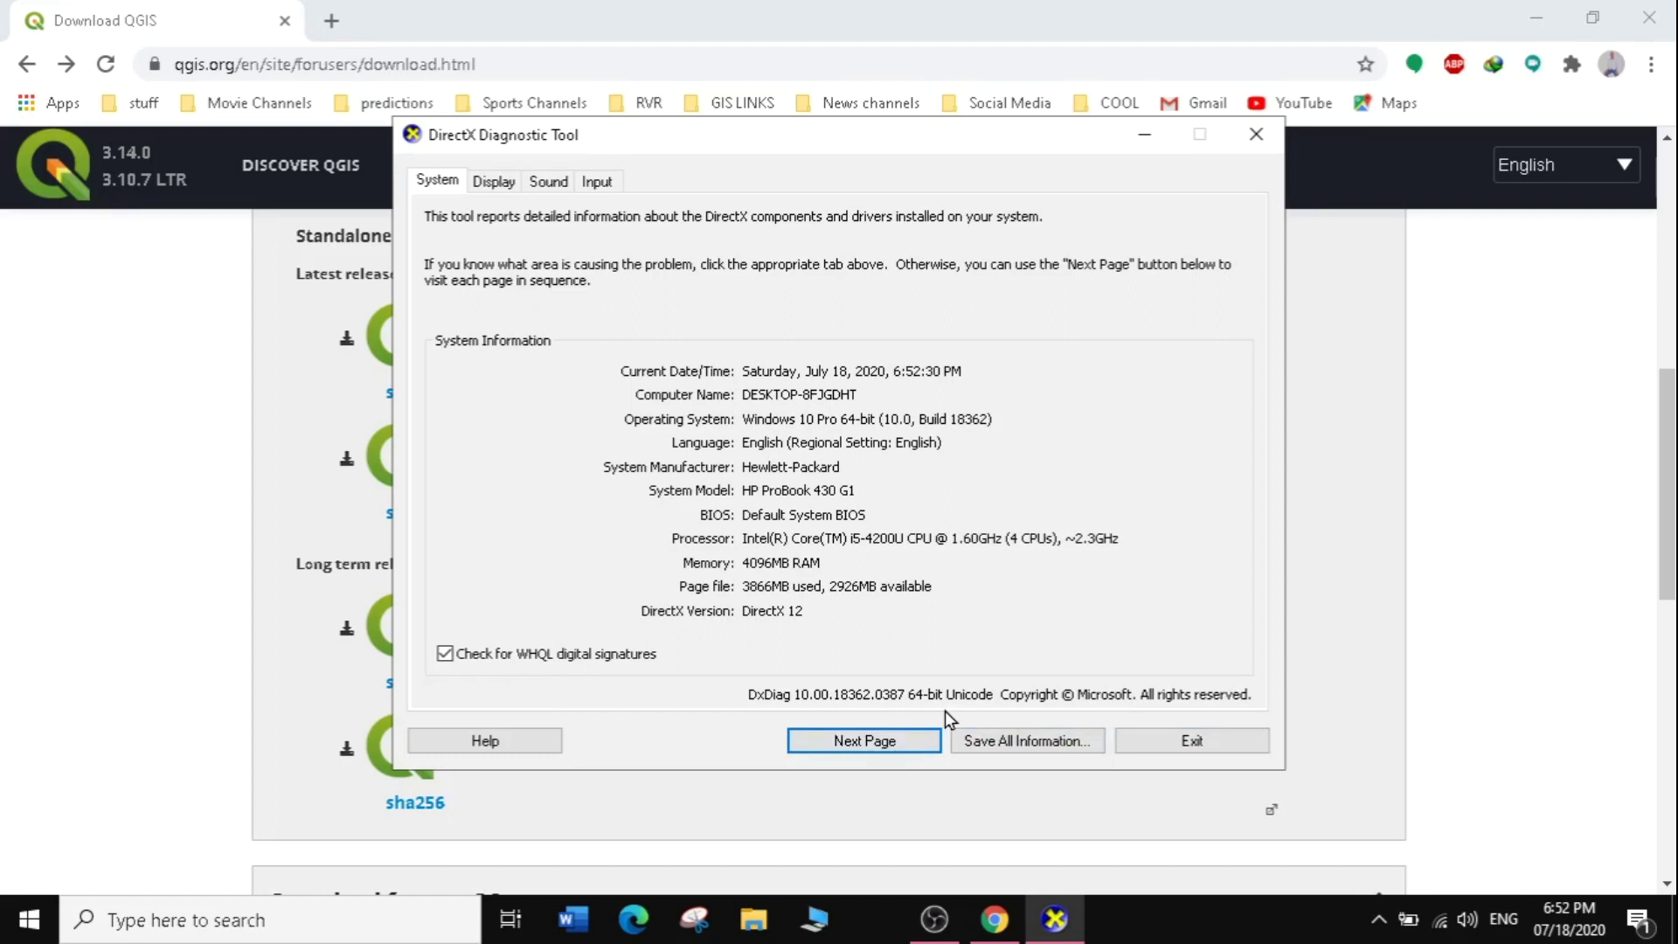
# Exit the DirectX Diagnostic Tool and download the QGIS Standalone Installer Version 3.14 (64 bit) from the latest release section.
pyautogui.click(1199, 750)
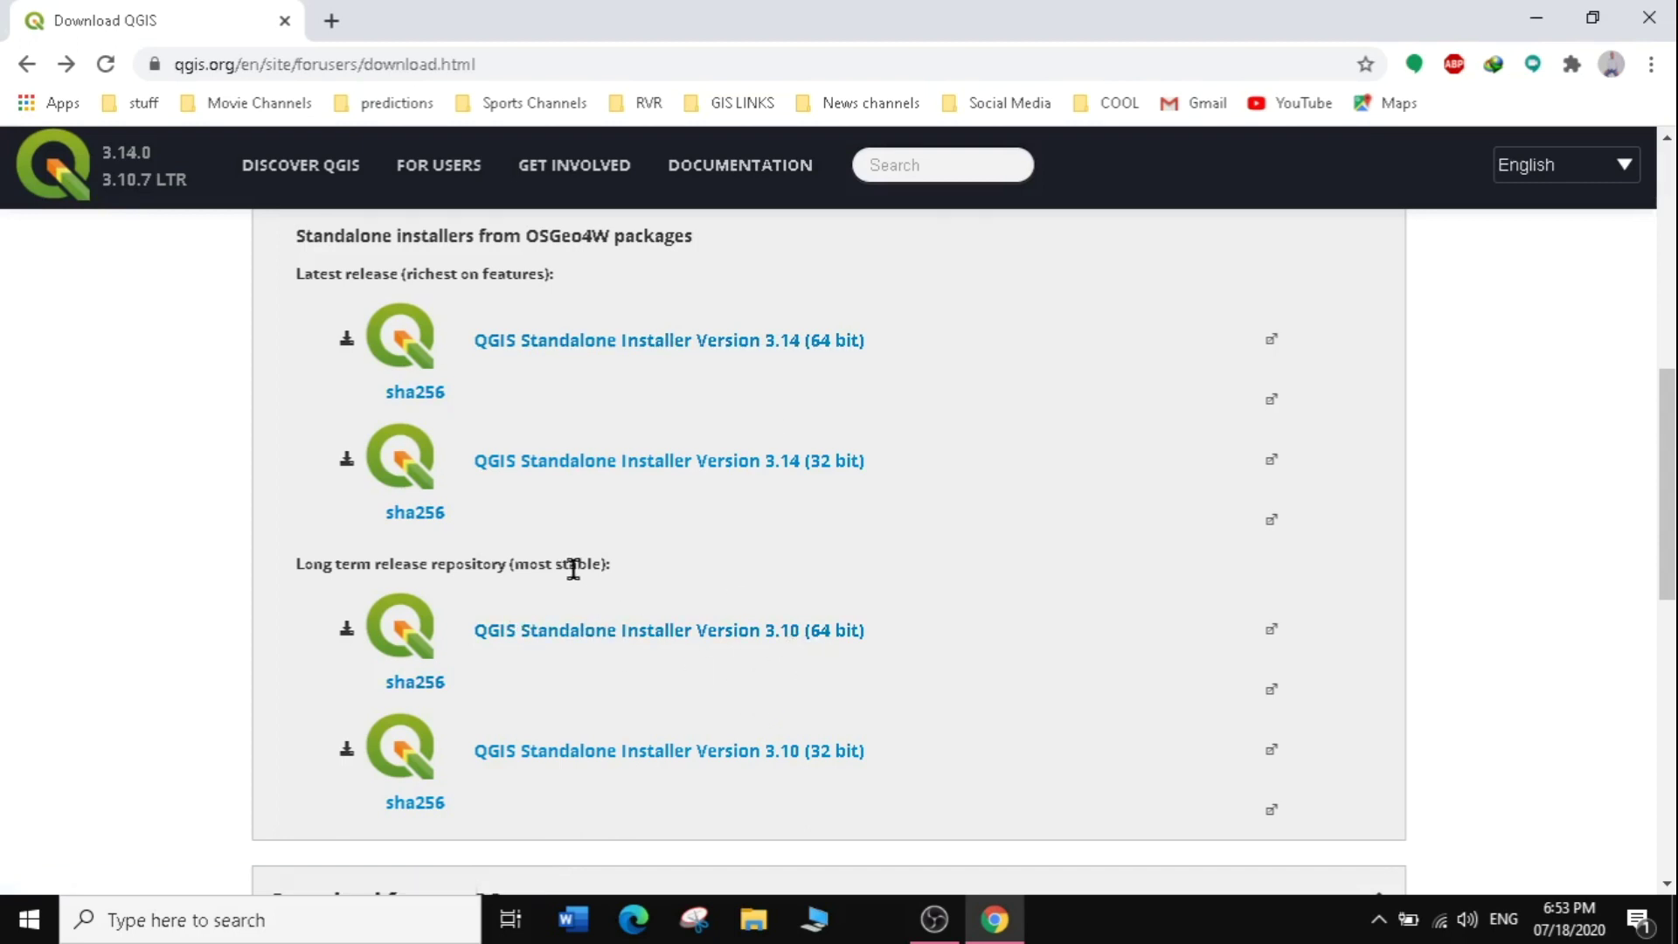
pyautogui.moveTo(613, 563); pyautogui.dragTo(356, 564)
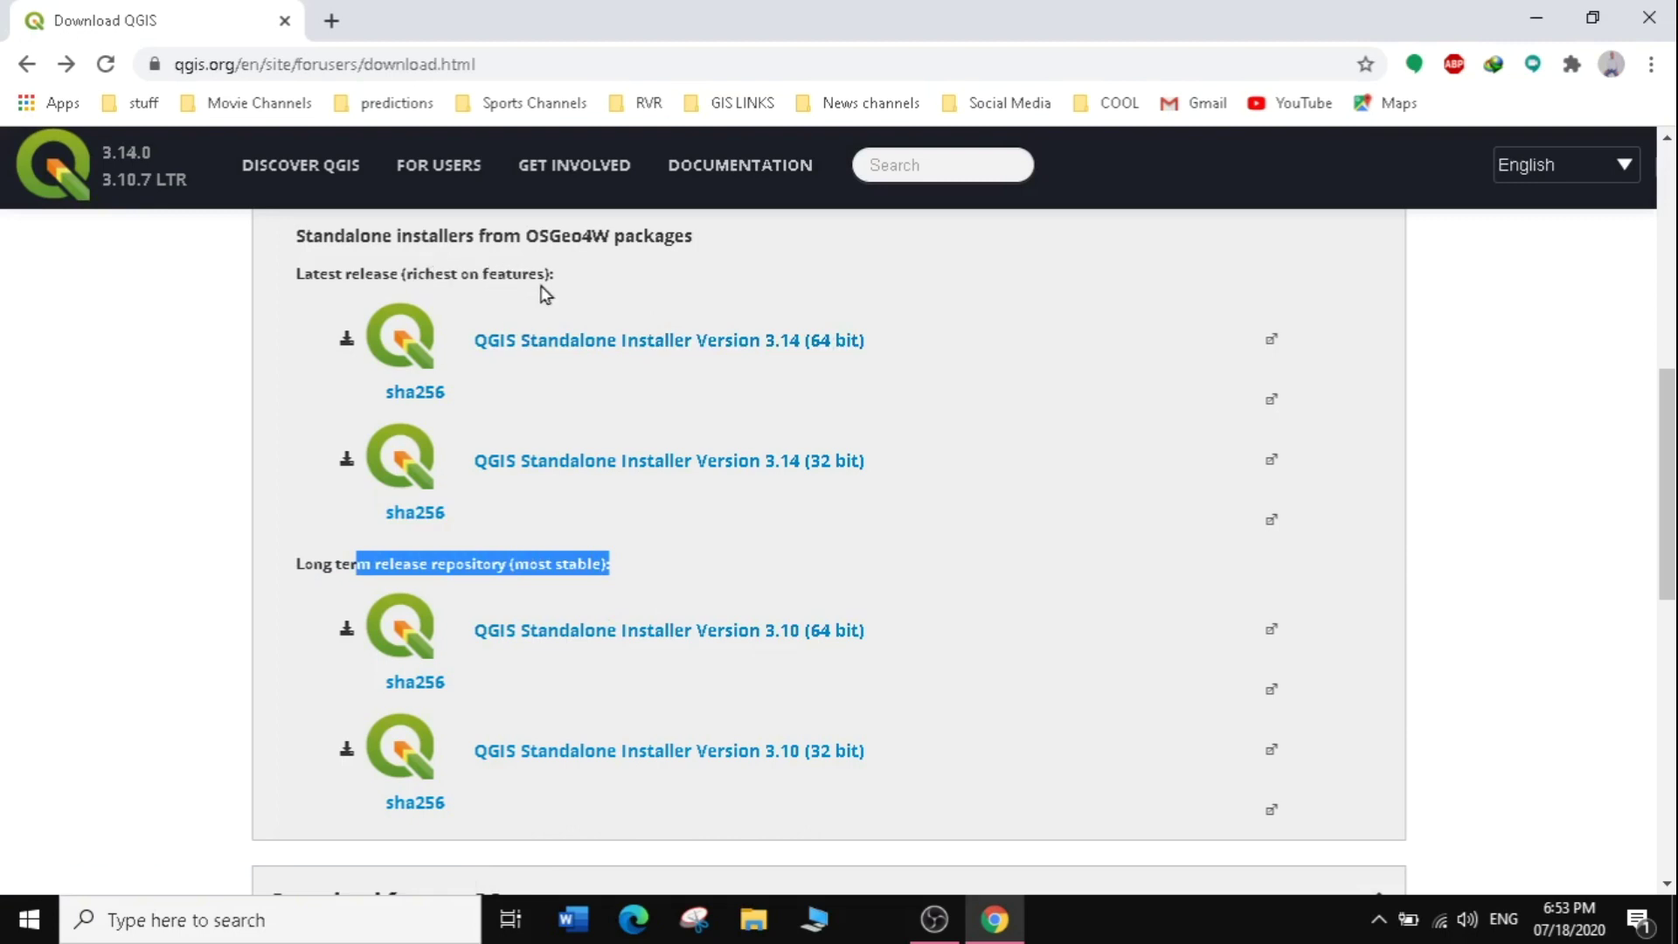
pyautogui.click(757, 342)
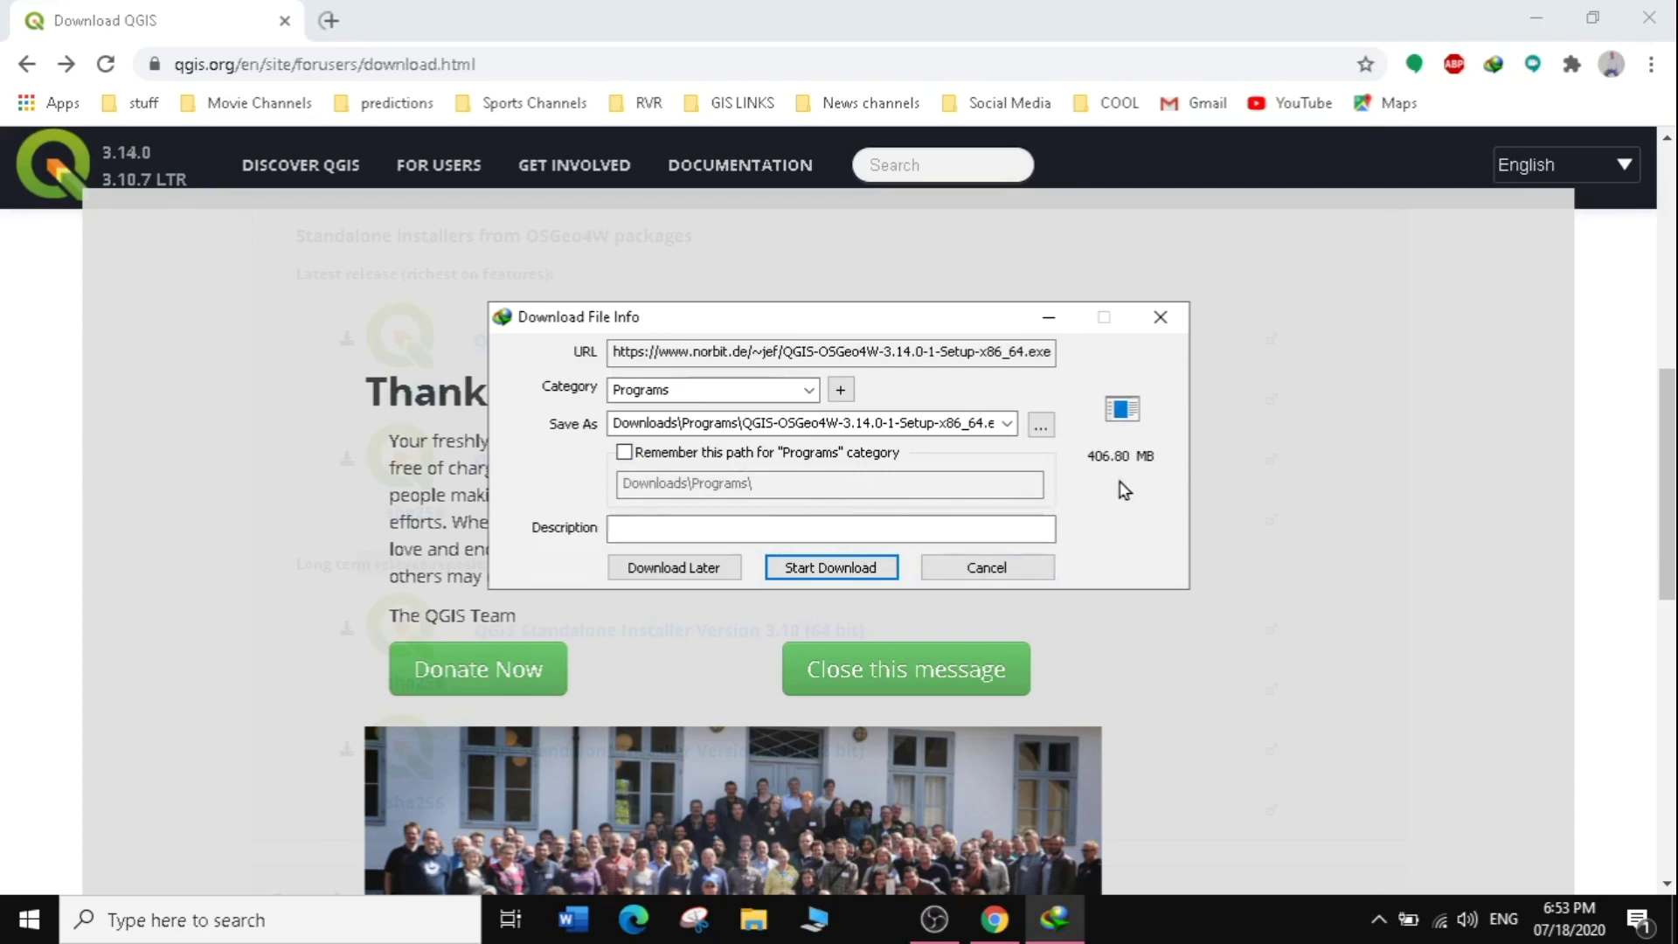
pyautogui.click(823, 568)
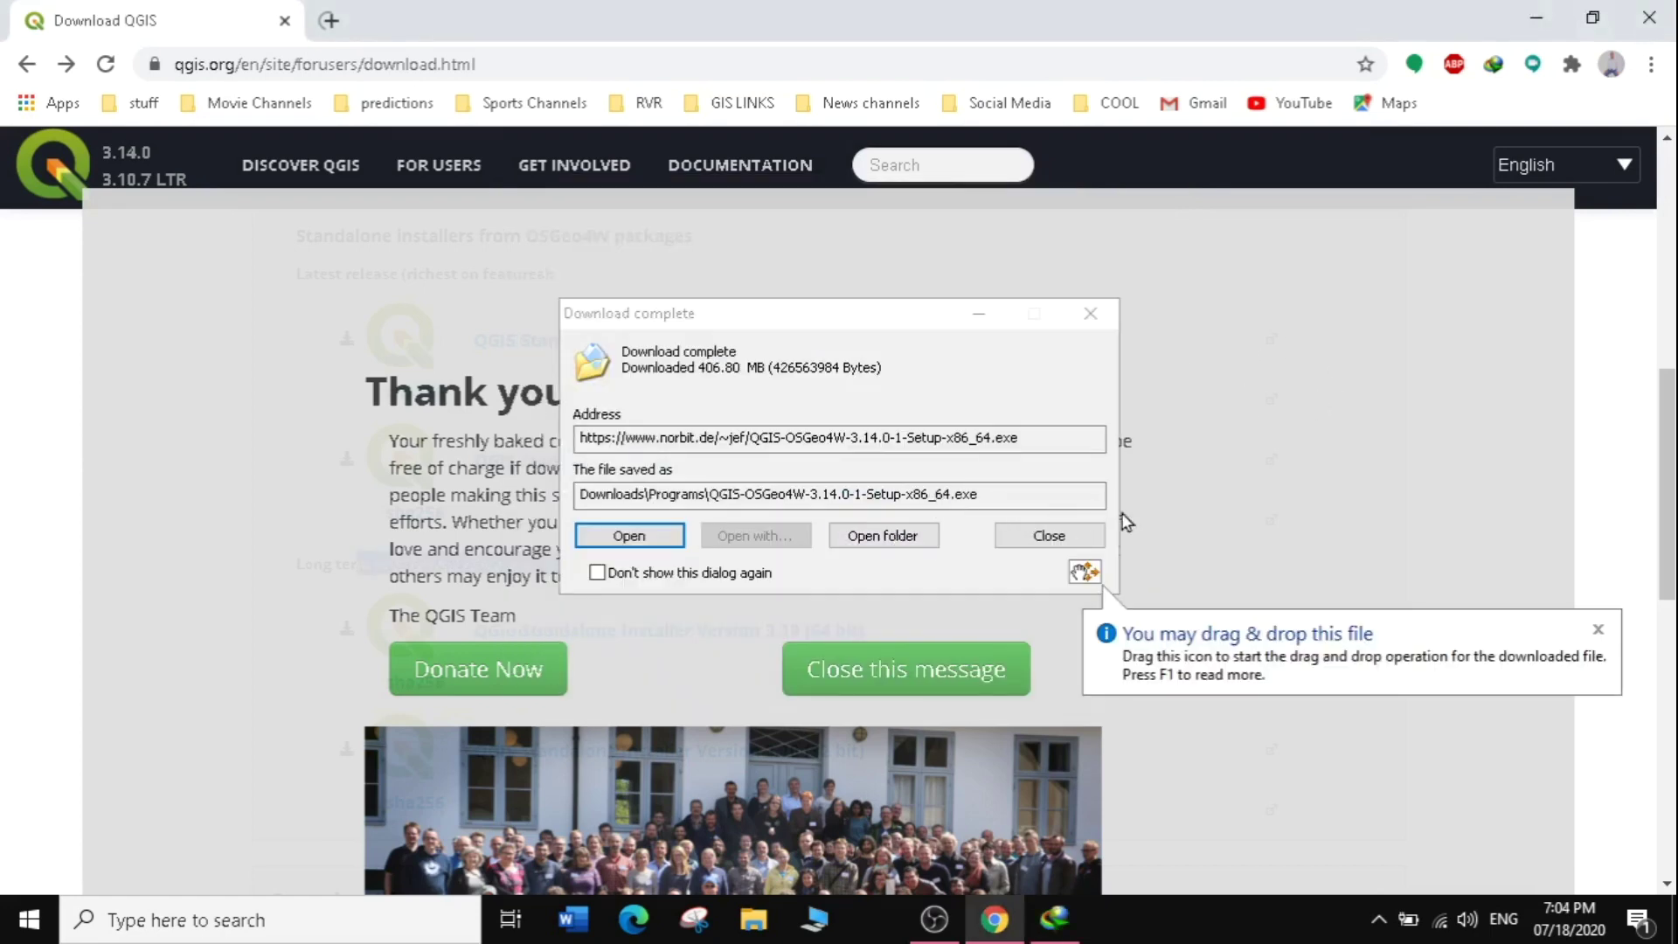
# Run the downloaded QGIS-OSGeo4W-3.14.0-1-Setup-x86_64 installer as administrator from its download folder.
pyautogui.click(884, 534)
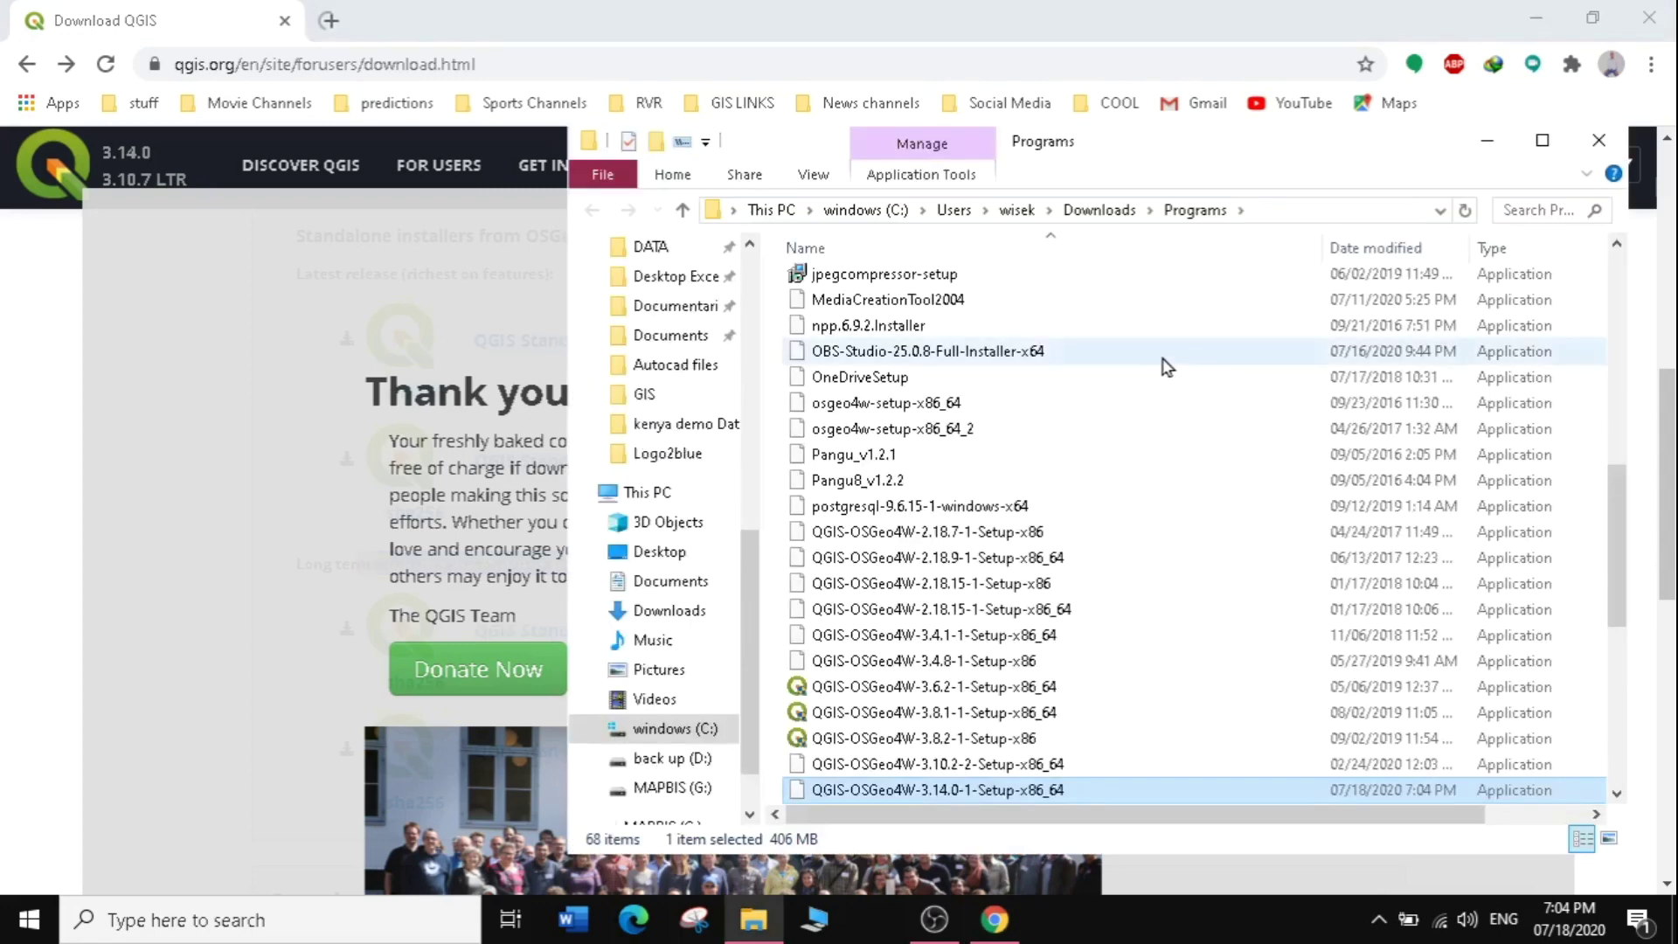
pyautogui.moveTo(1612, 484); pyautogui.dragTo(1611, 543)
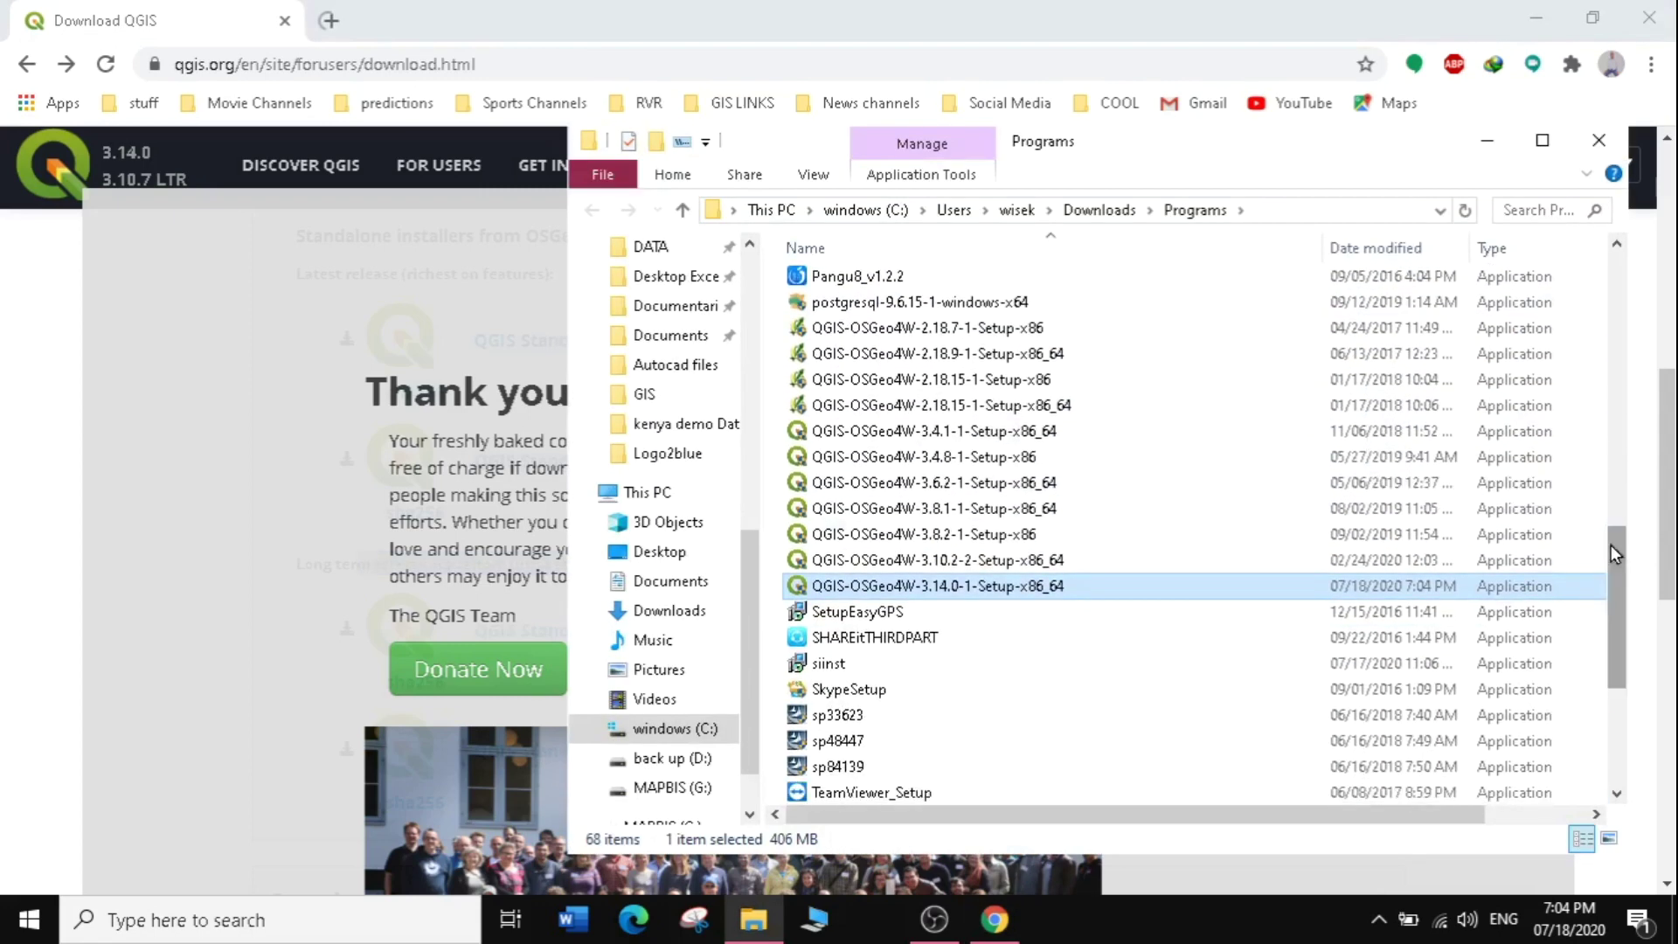
pyautogui.rightClick(989, 582)
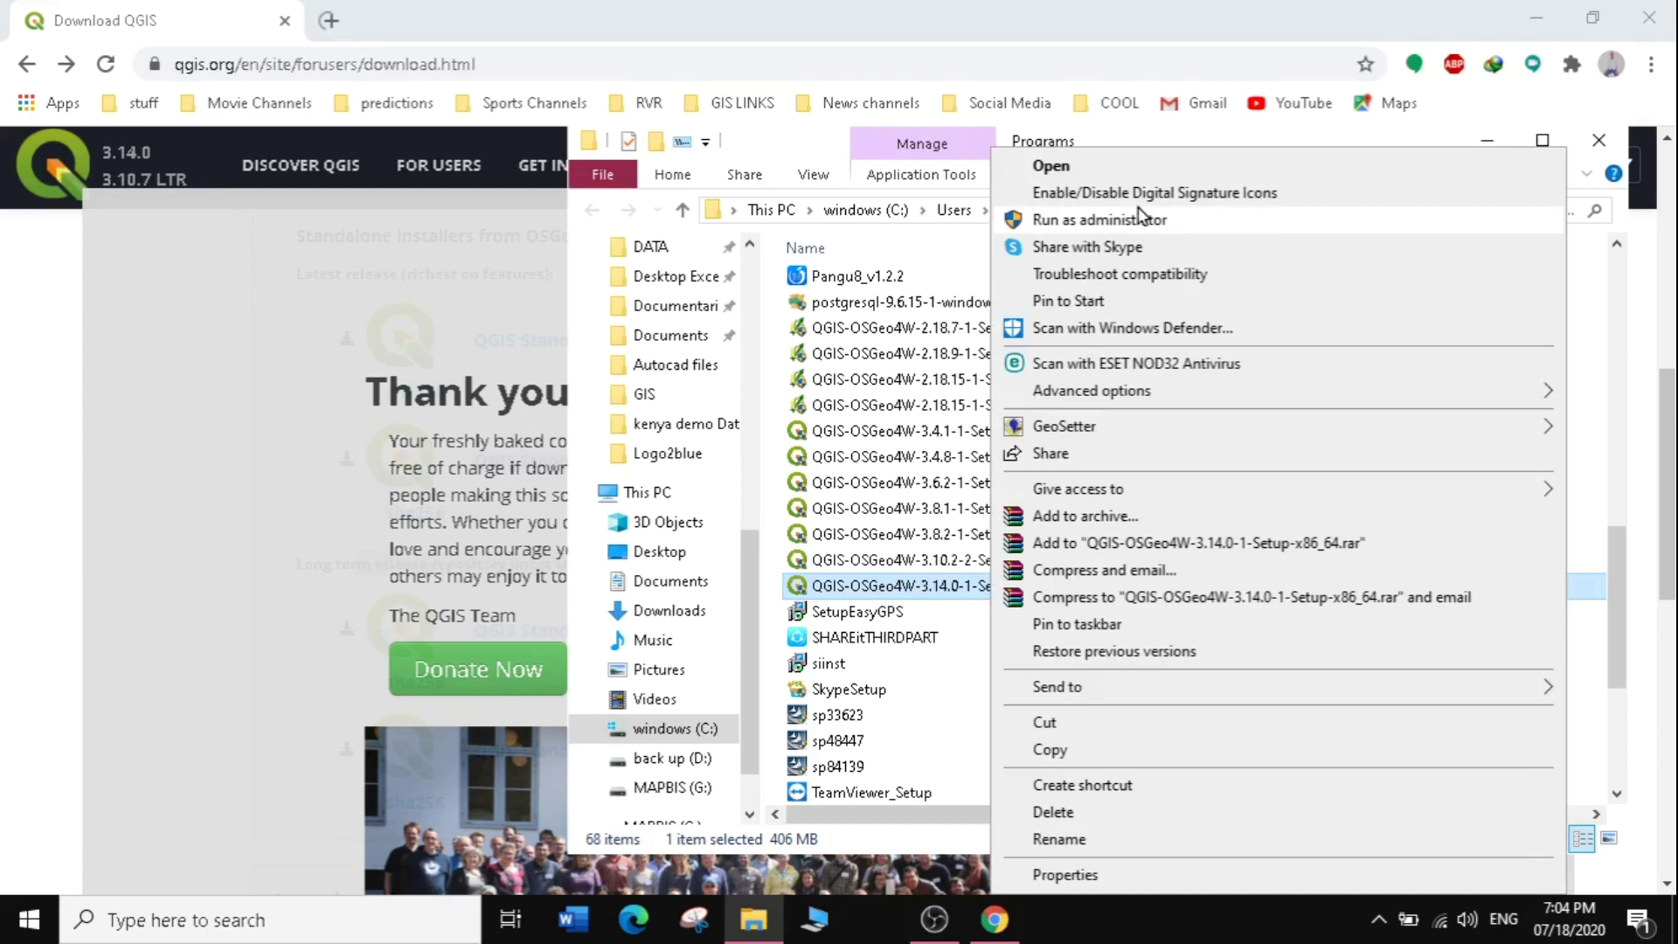
pyautogui.click(1105, 224)
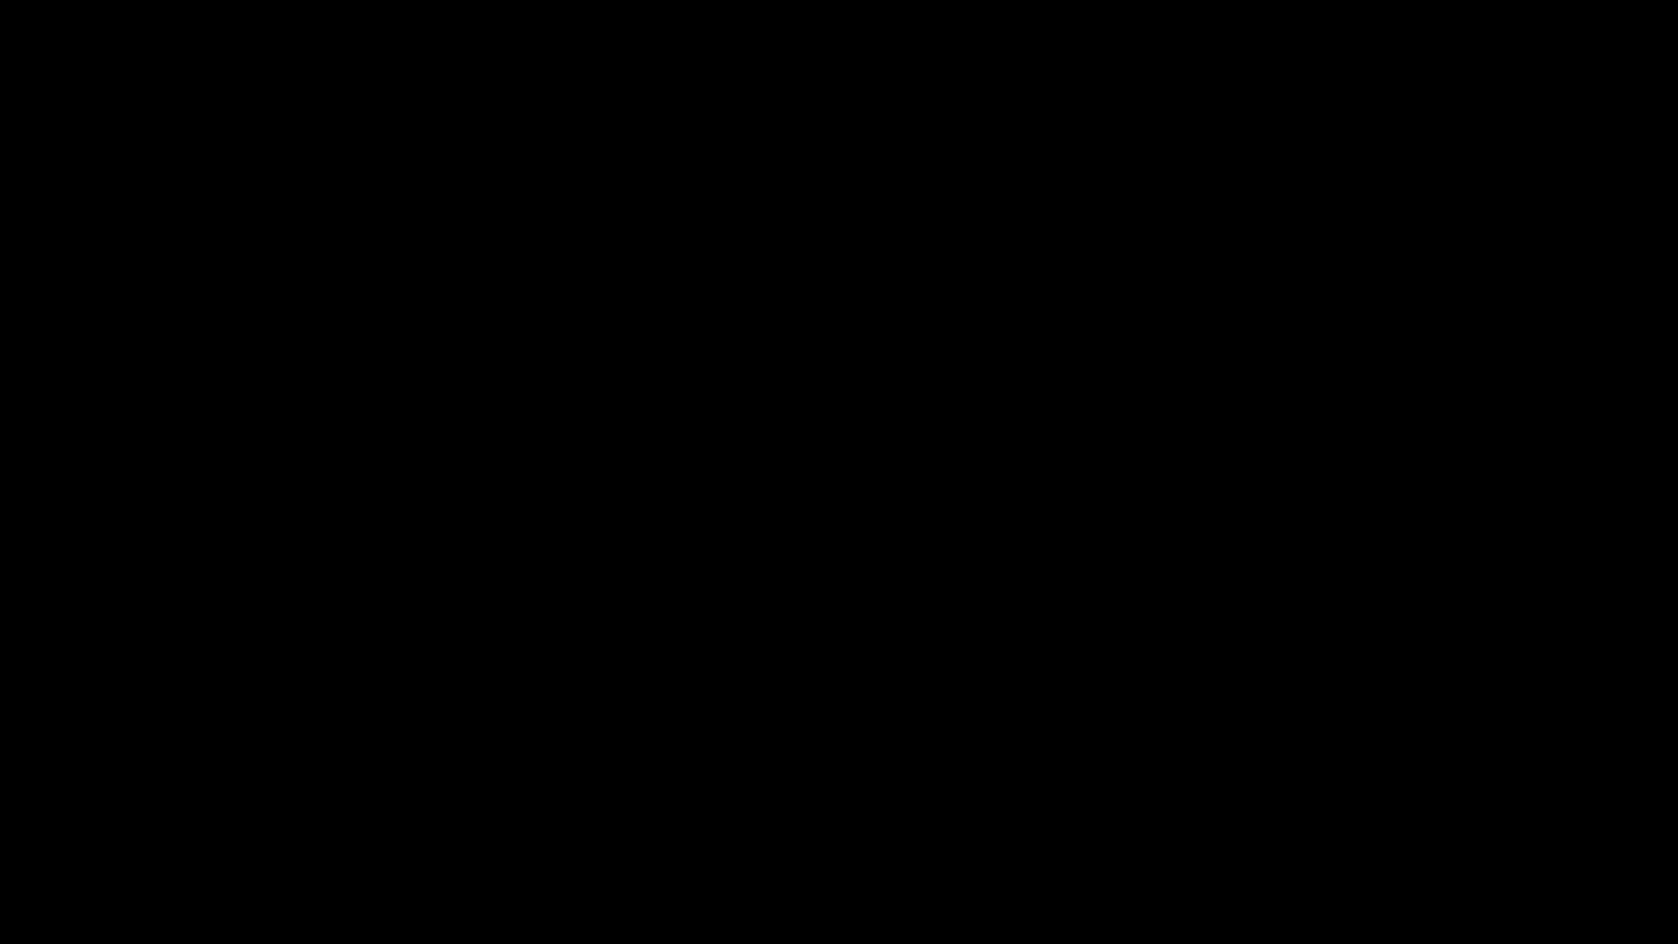
pyautogui.click(694, 617)
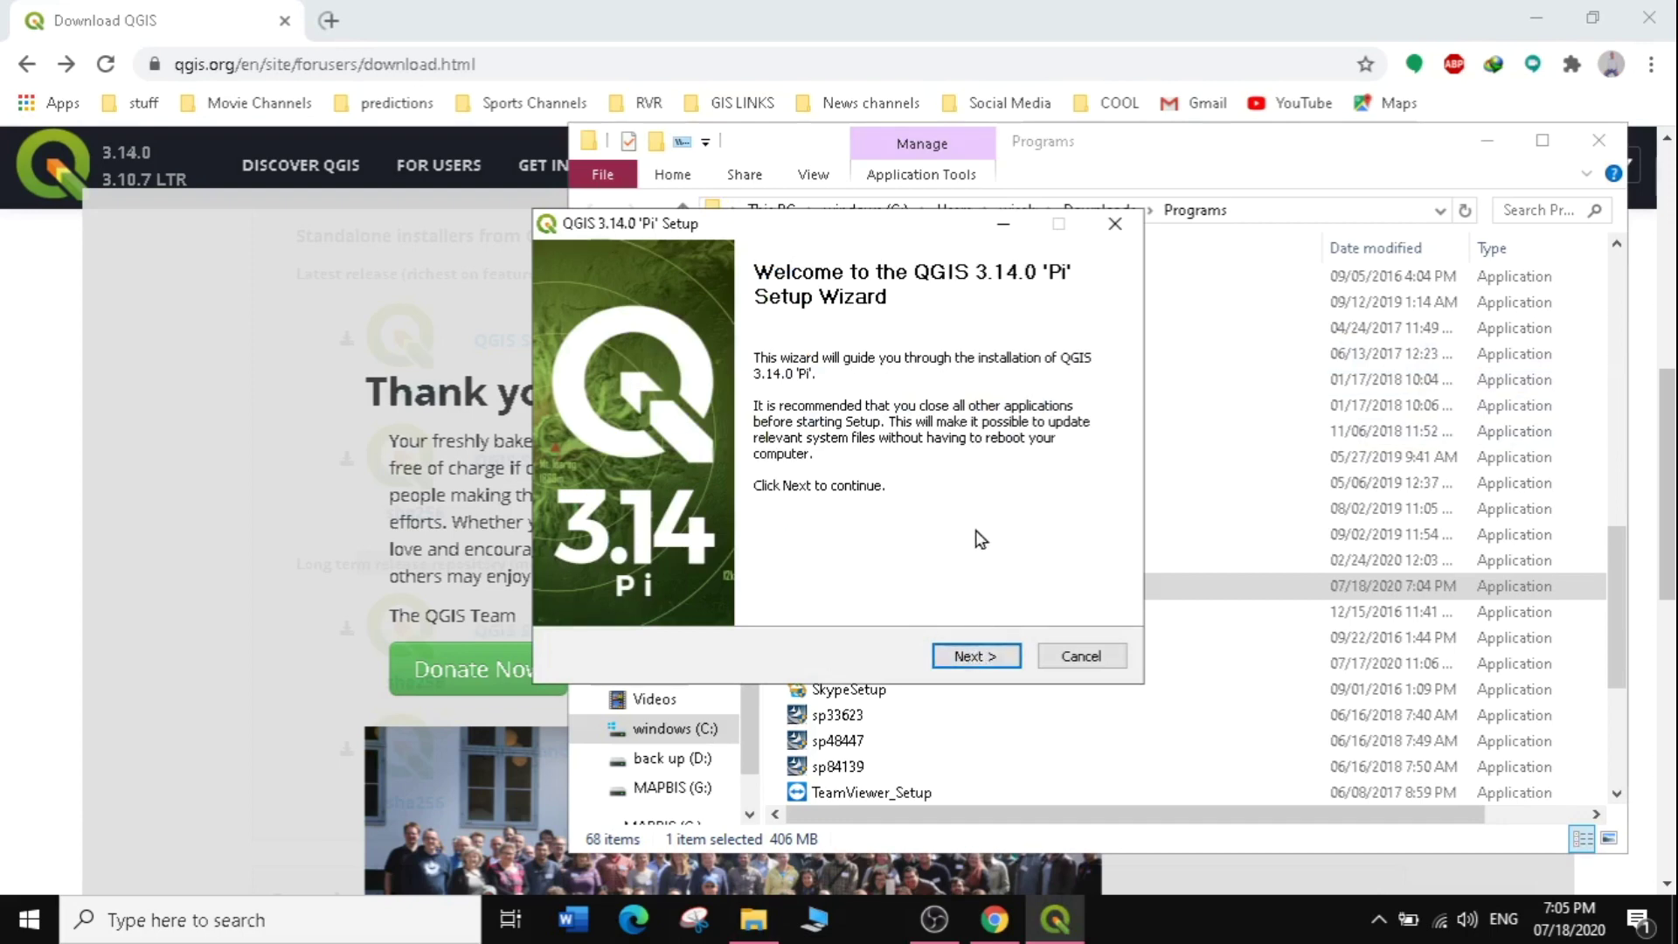
# Accept the license agreement and start installing QGIS 3.14.0 in C:\Program Files\QGIS 3.14, and minimize the Programs folder window.
pyautogui.click(978, 656)
pyautogui.click(977, 657)
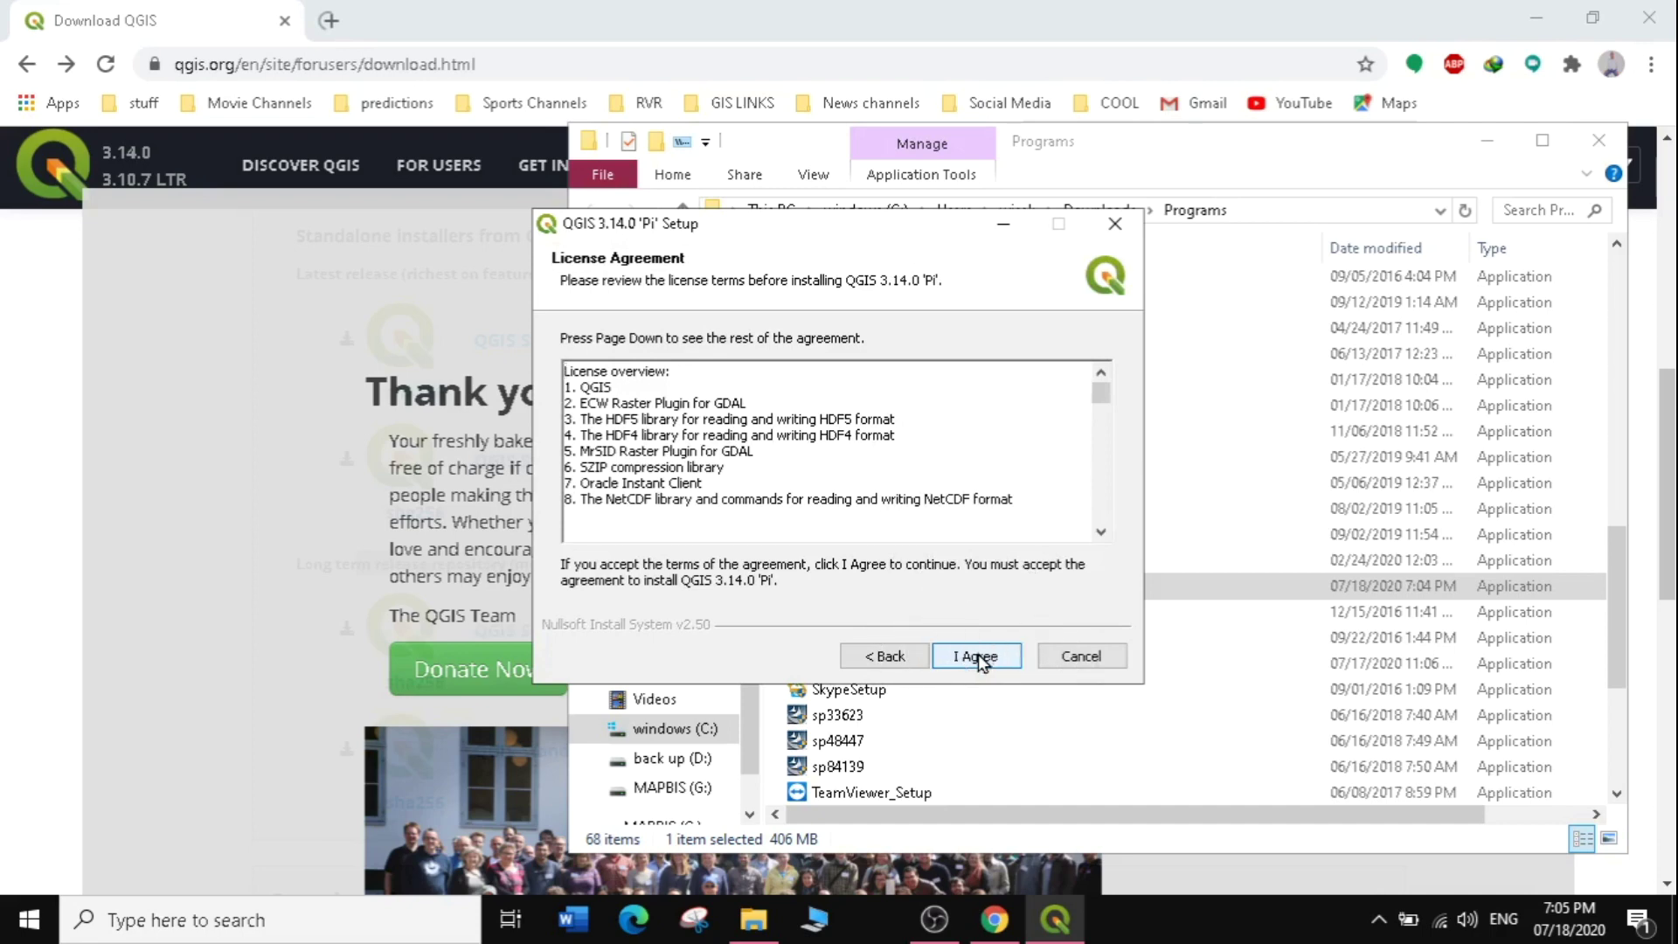
pyautogui.click(978, 655)
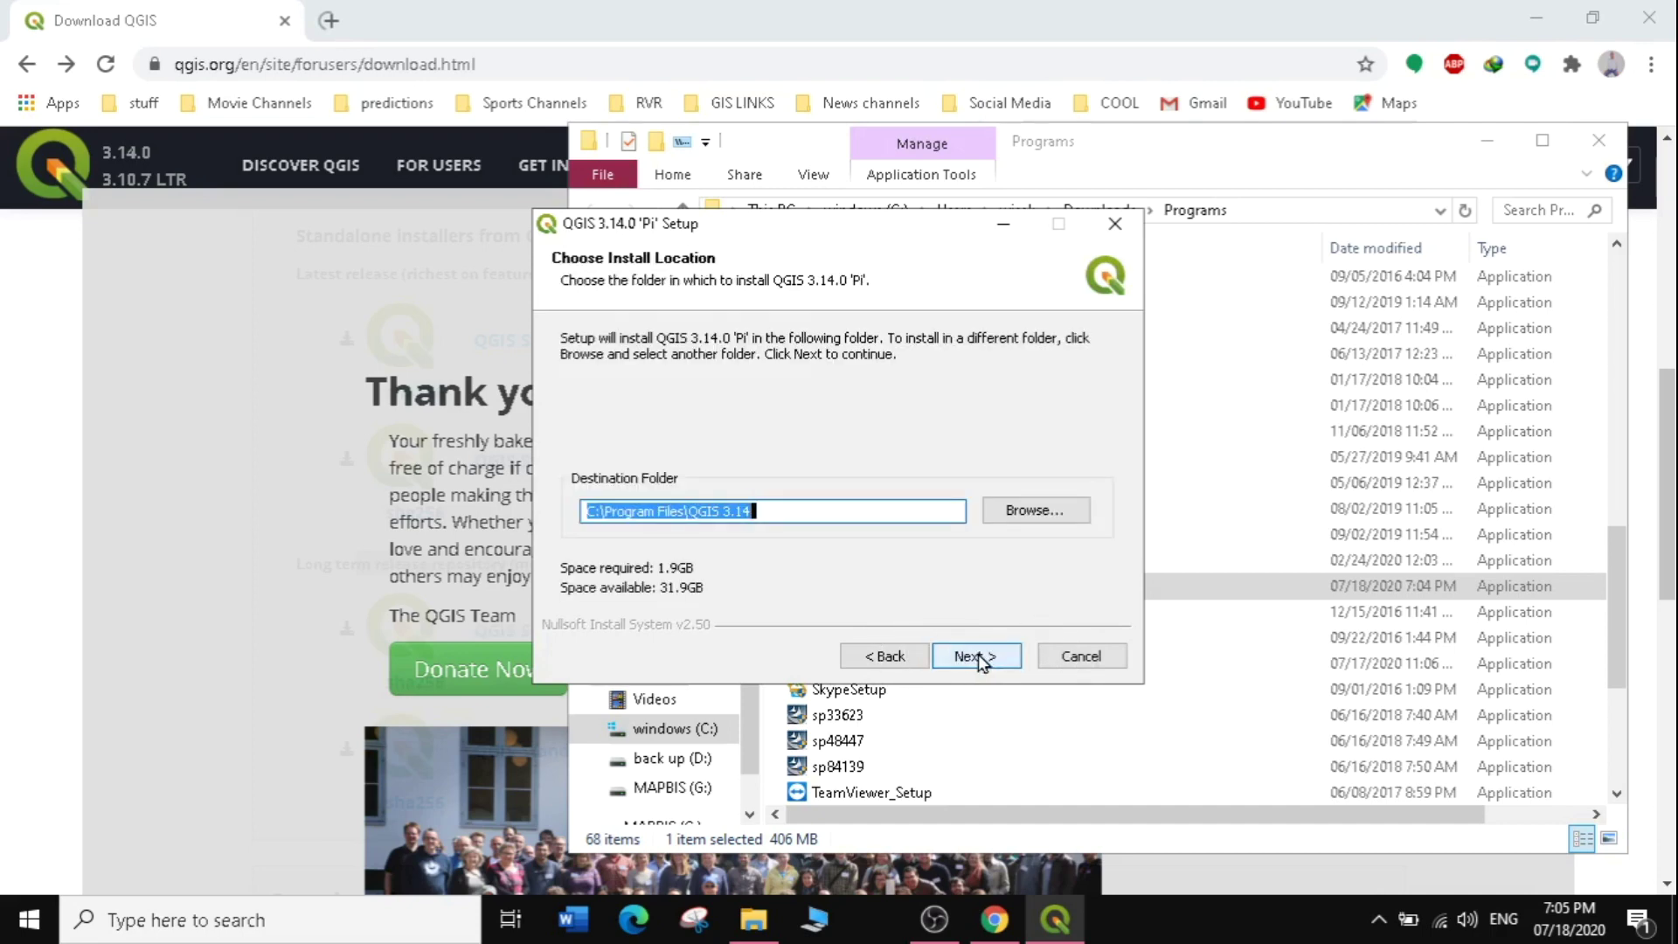
pyautogui.click(978, 656)
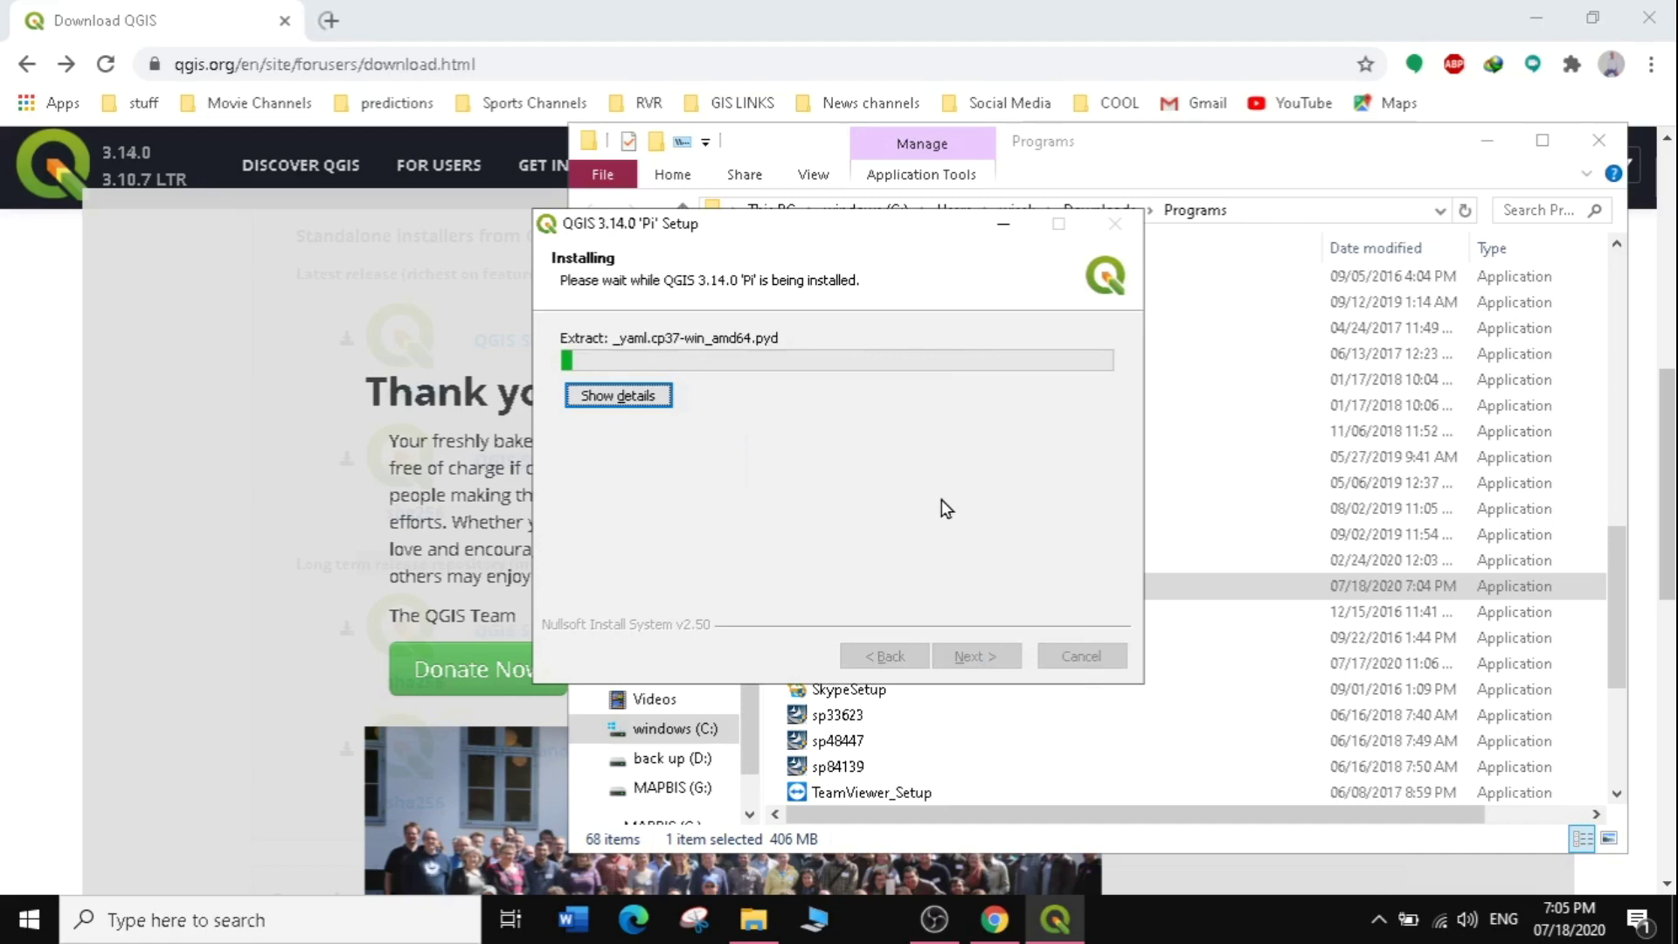
pyautogui.click(1483, 141)
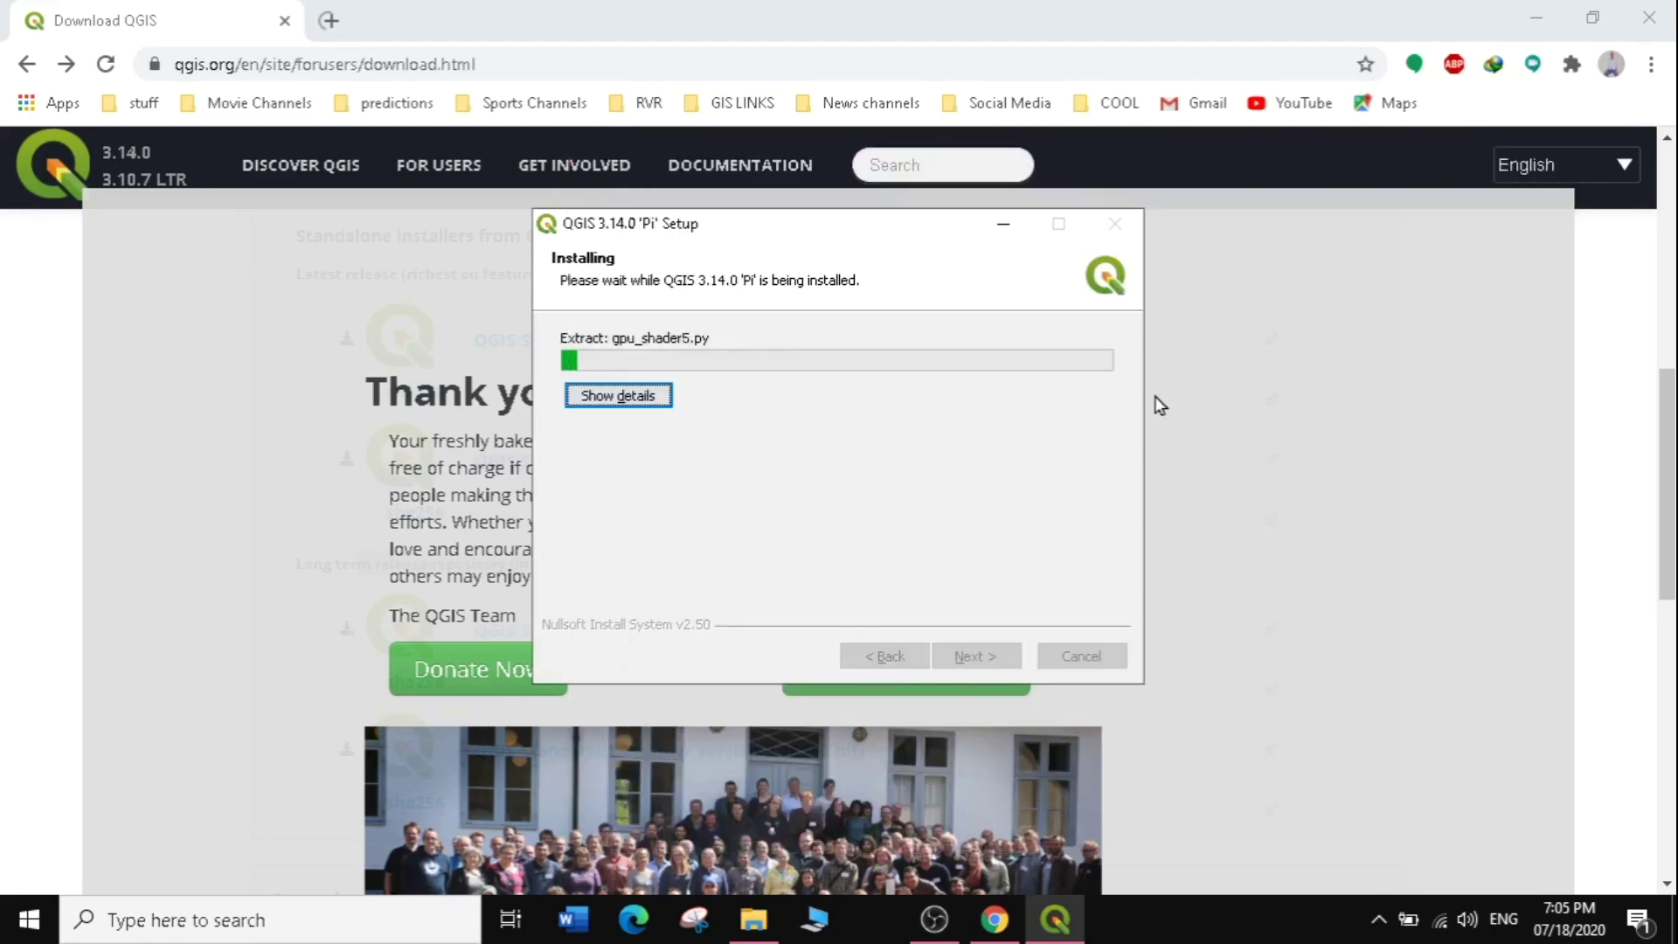
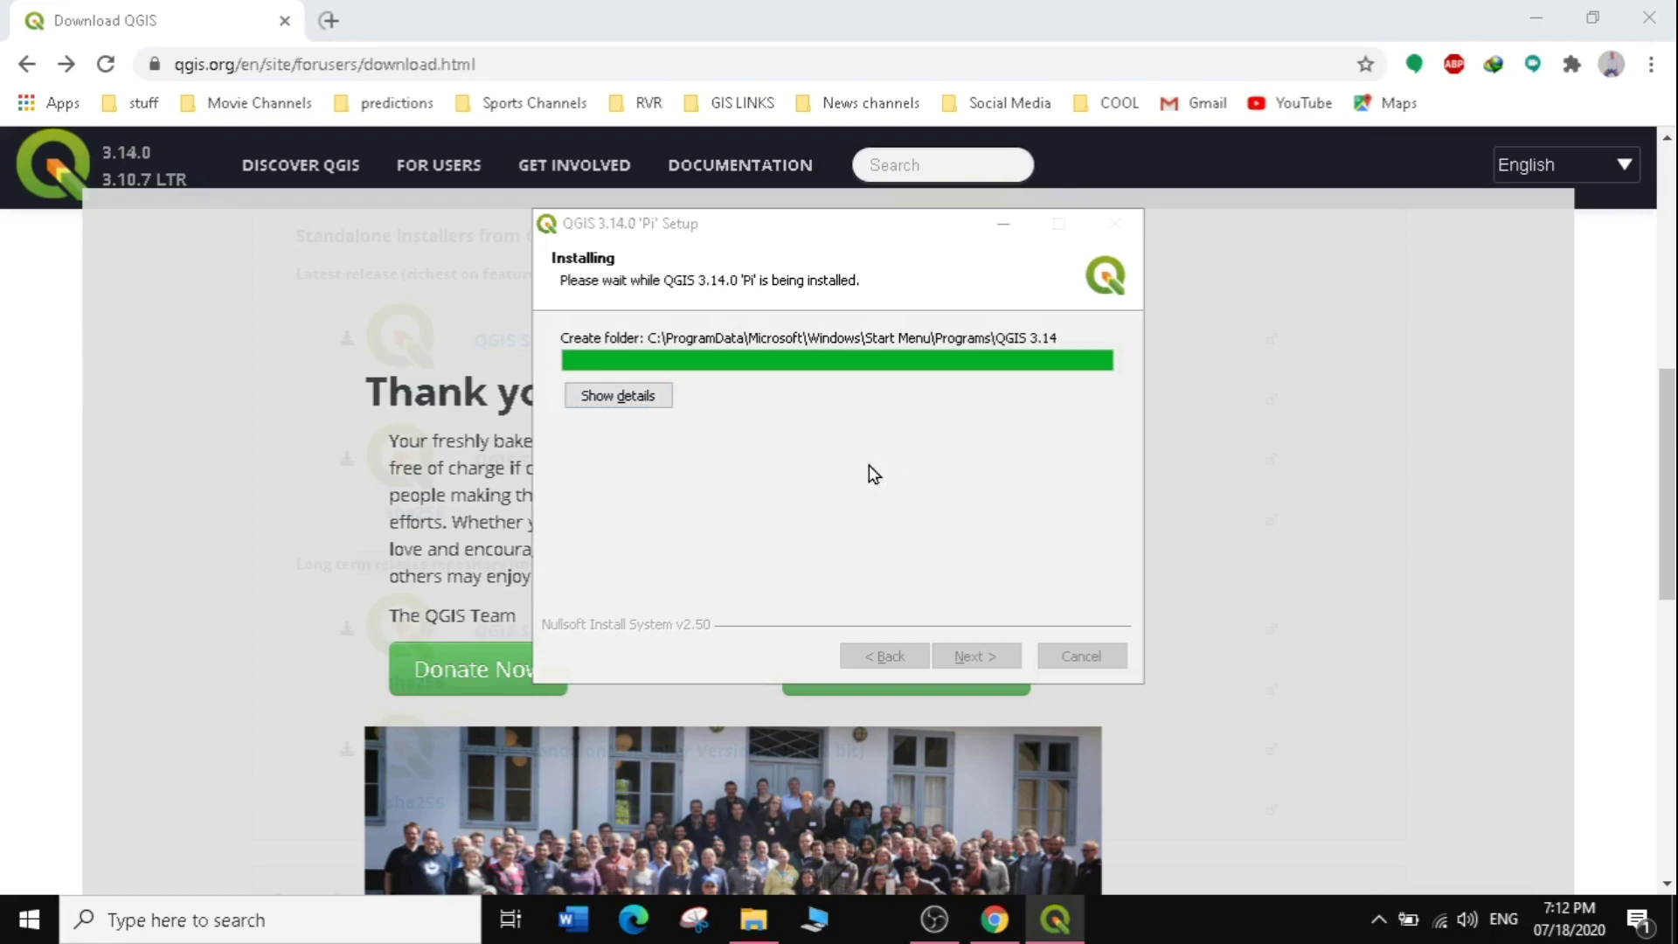
pyautogui.click(977, 483)
pyautogui.click(962, 470)
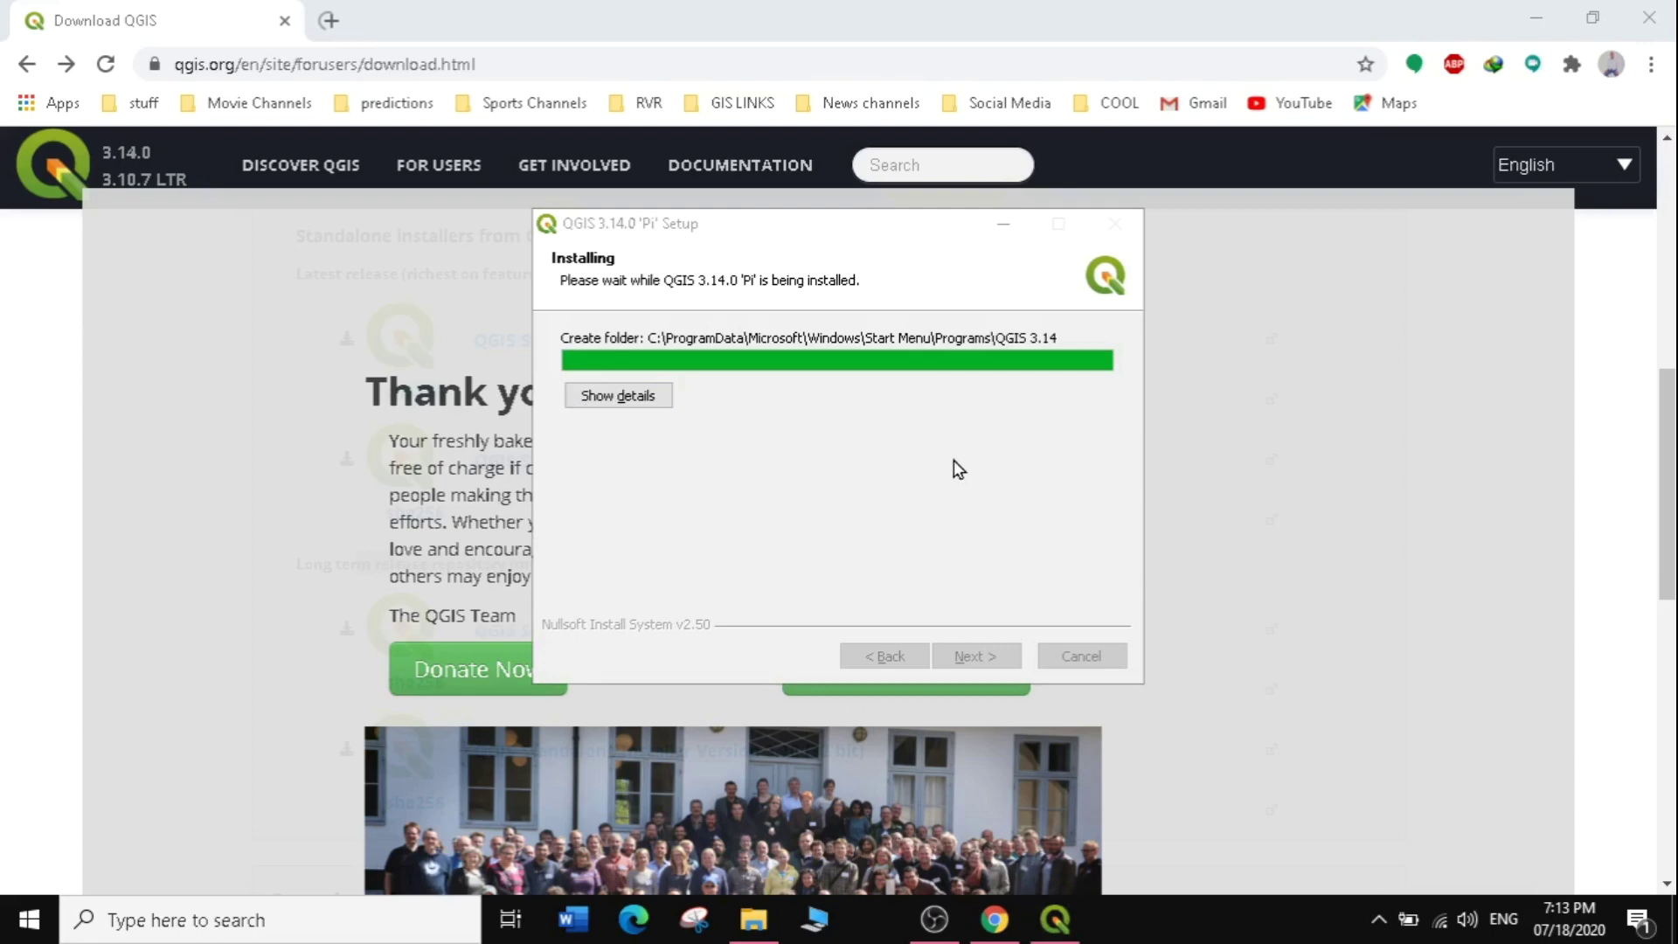
pyautogui.click(953, 461)
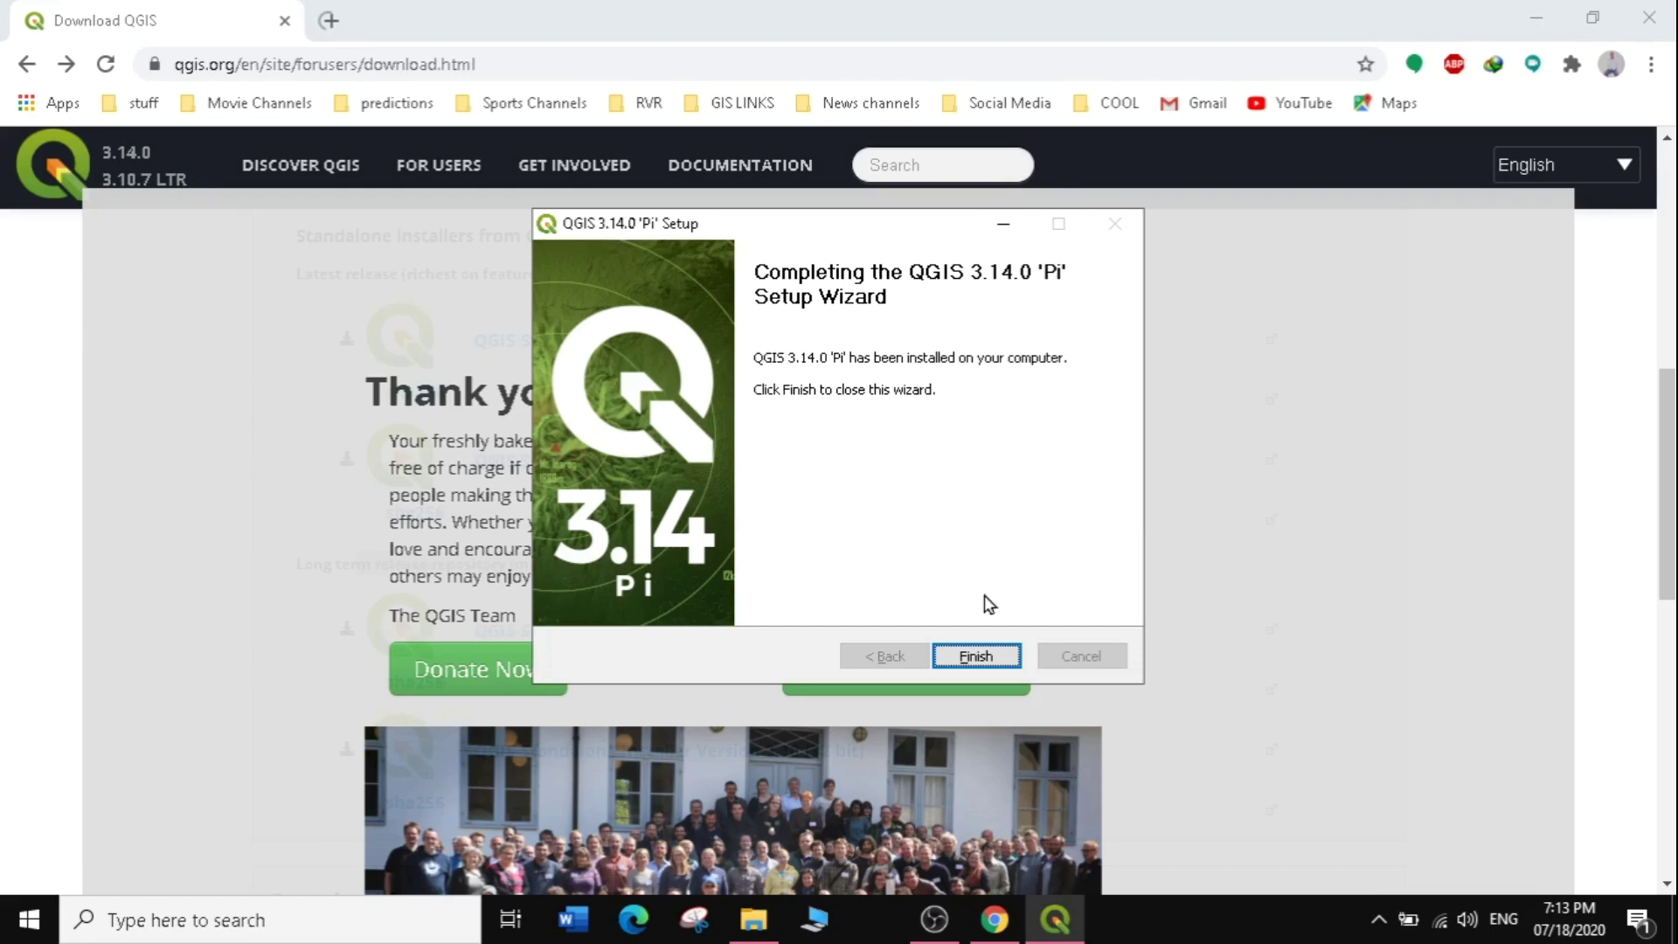
# Finish the QGIS 3.14.0 setup wizard and minimize the browser to reveal the desktop.
pyautogui.click(981, 655)
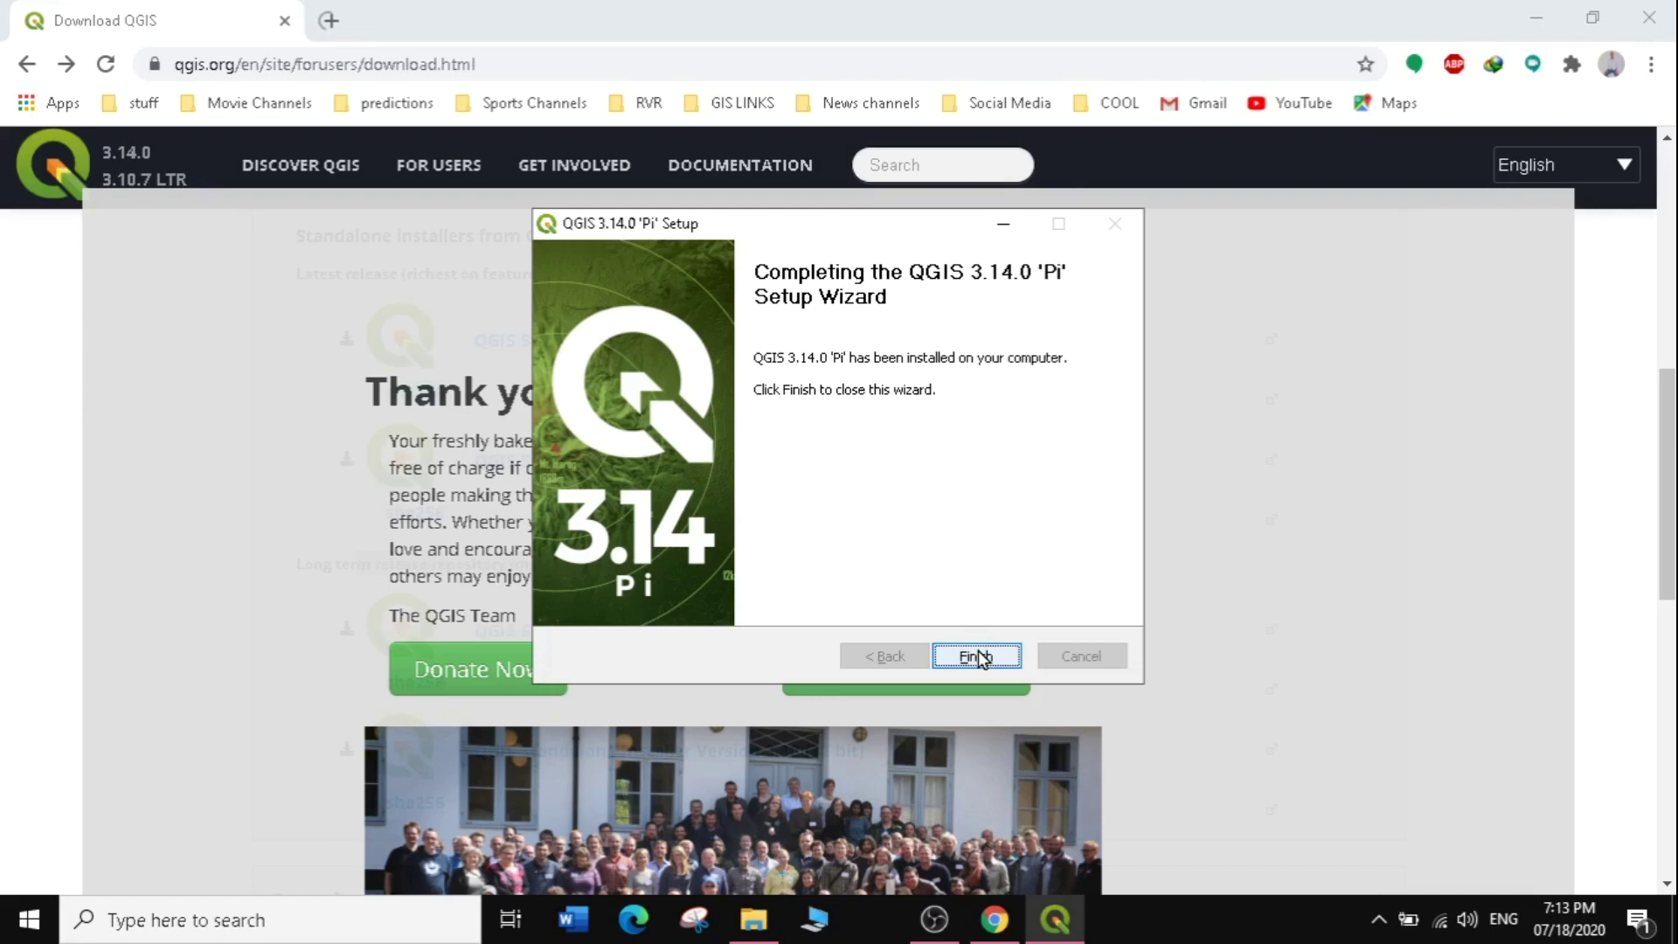
pyautogui.click(980, 664)
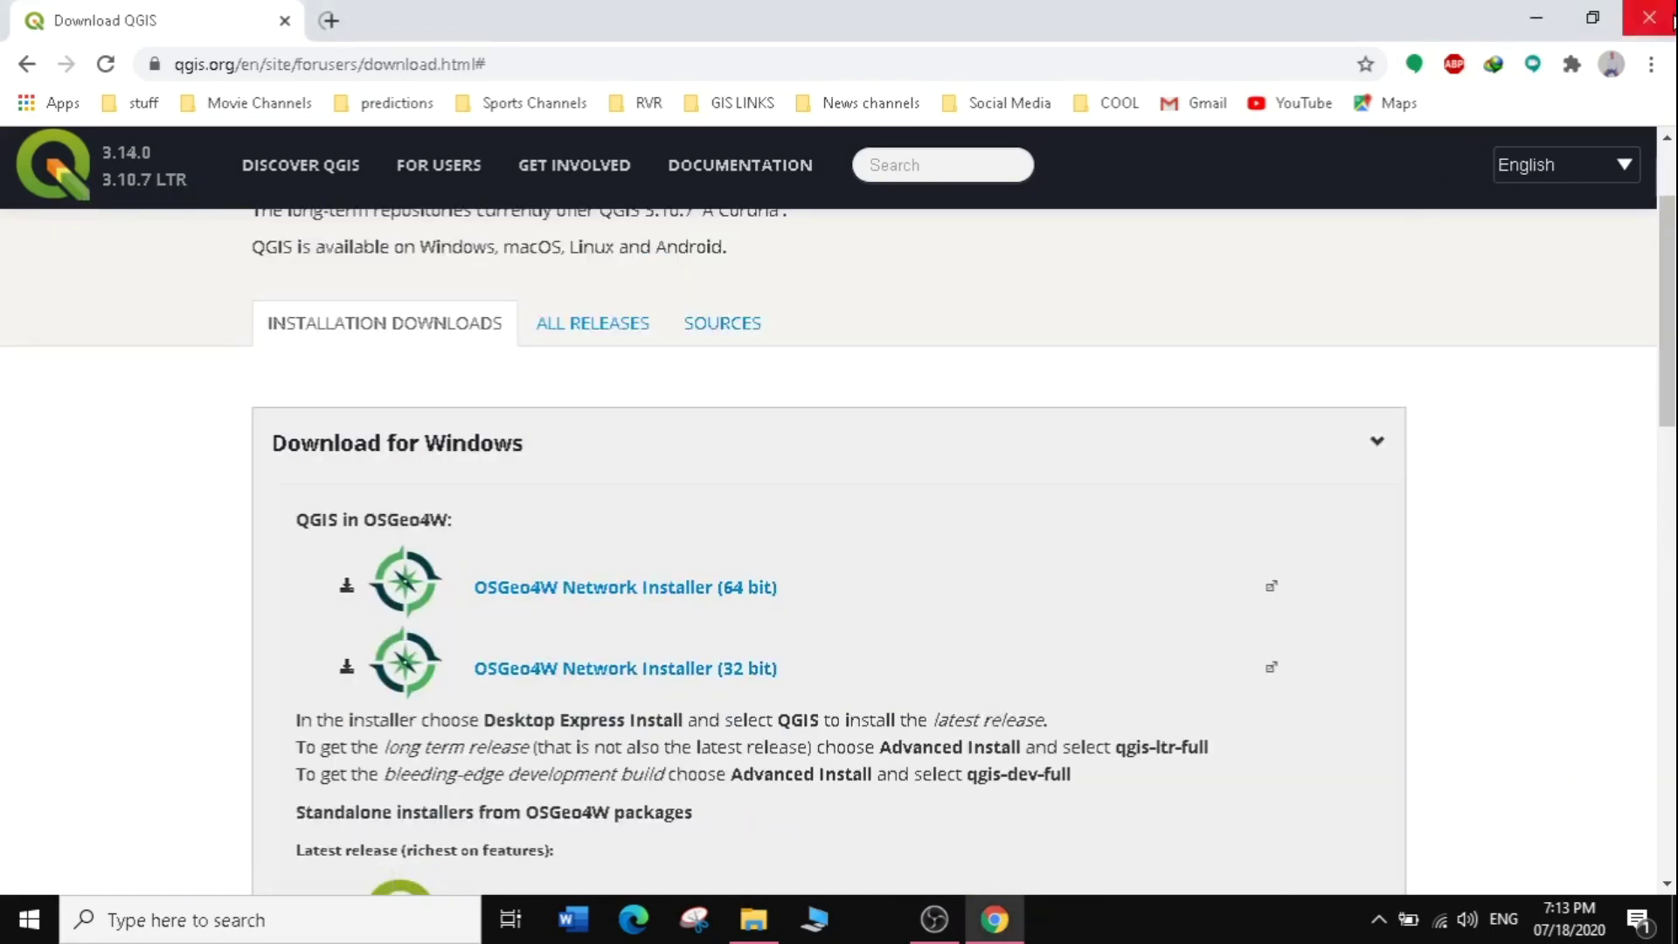
pyautogui.click(1538, 20)
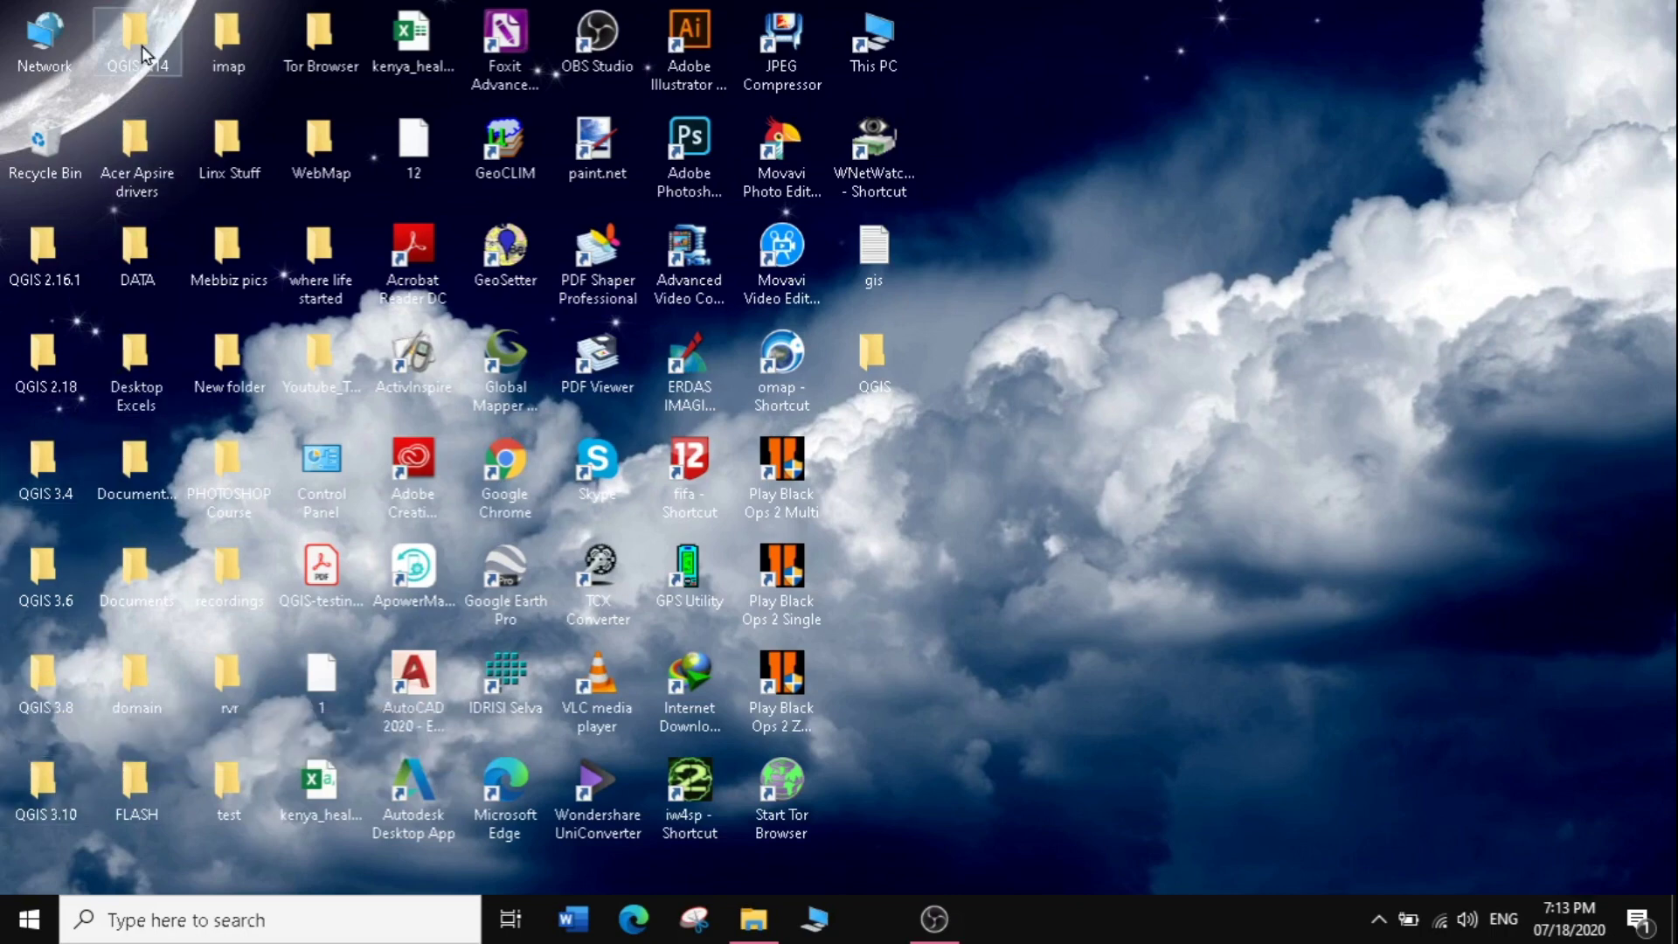
# Move the new QGIS 3.14 folder on the desktop away from the older version folders, to the spot below the QGIS folder.
pyautogui.moveTo(138, 40); pyautogui.dragTo(1262, 437)
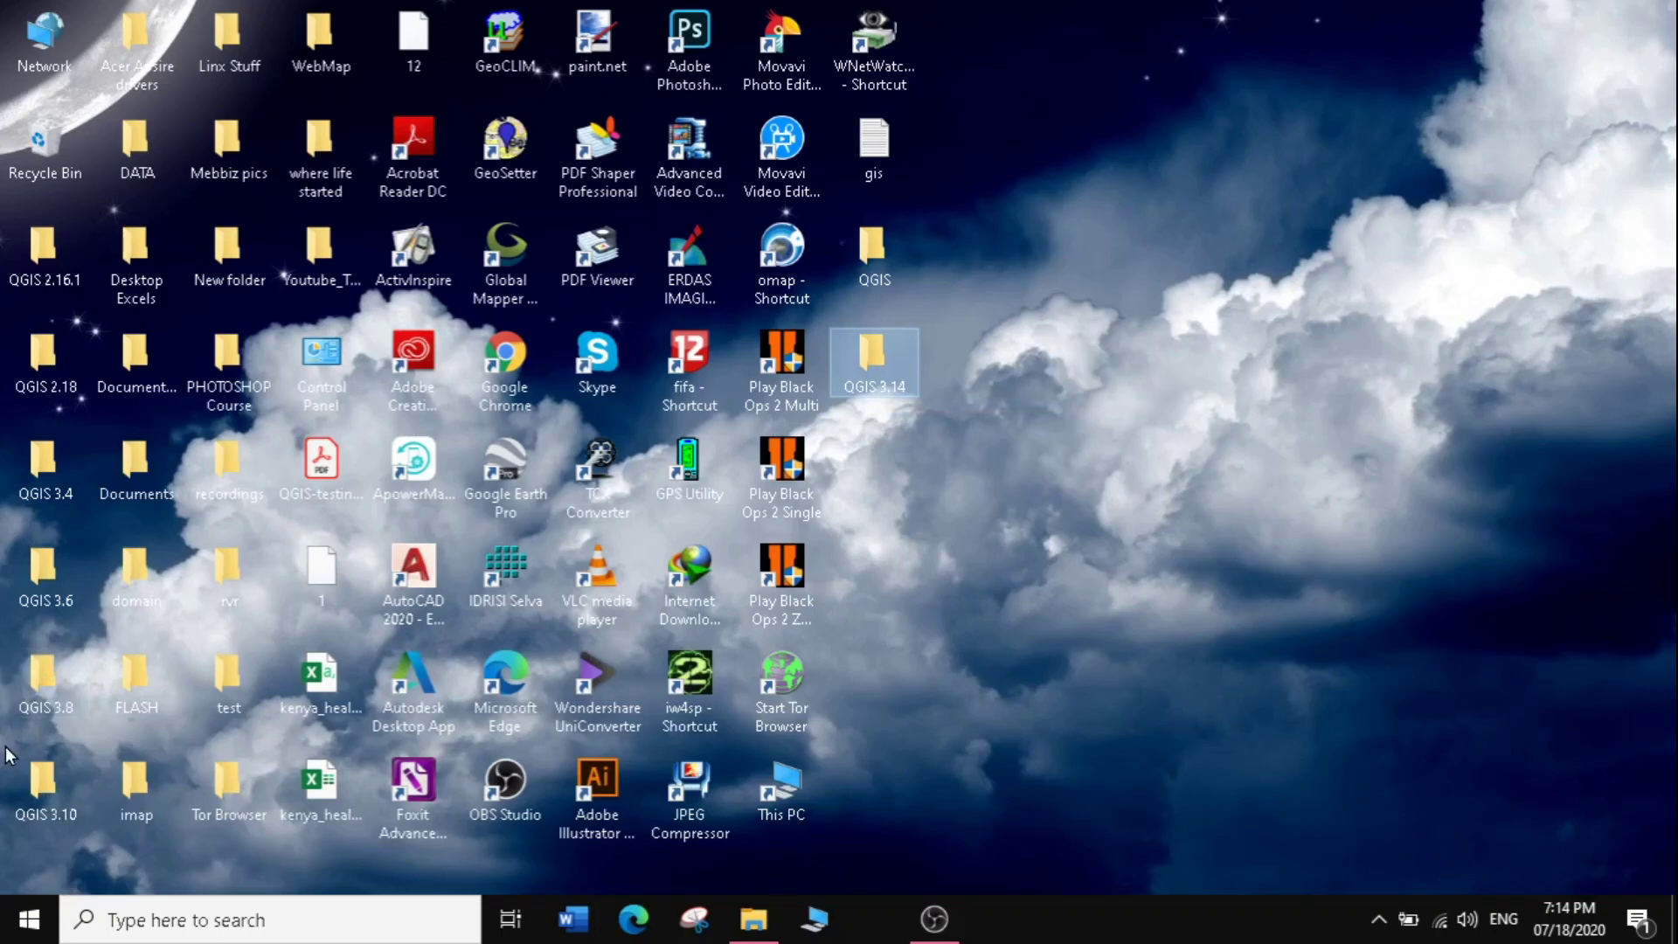
pyautogui.moveTo(40, 780)
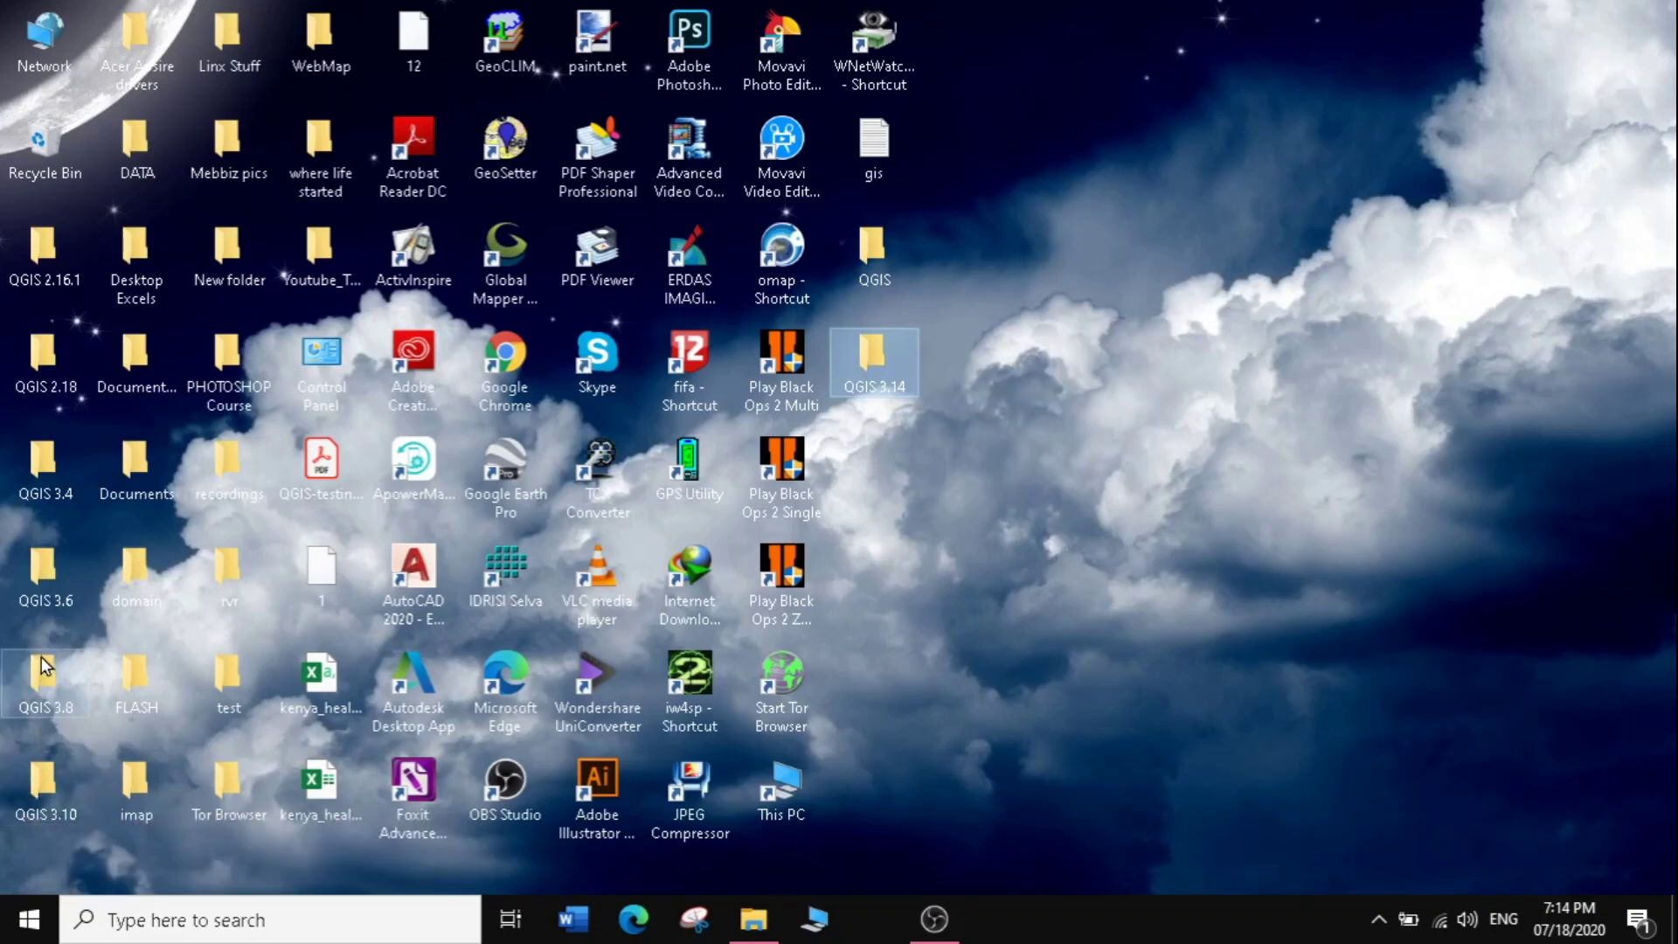
pyautogui.moveTo(33, 344)
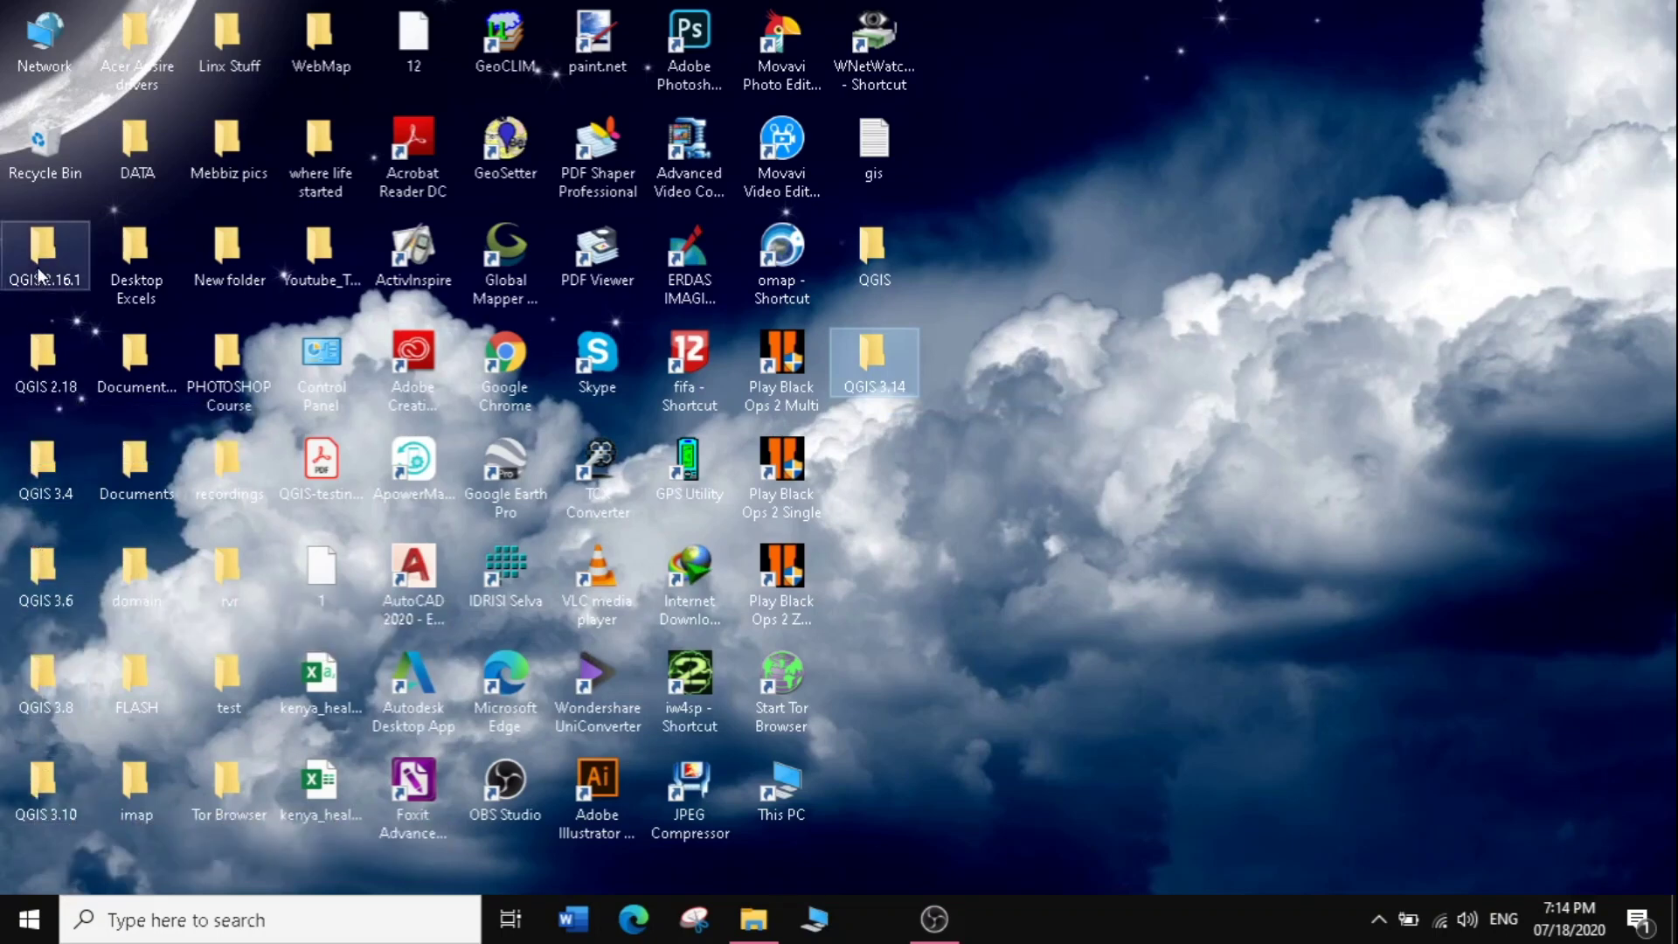
pyautogui.moveTo(46, 271)
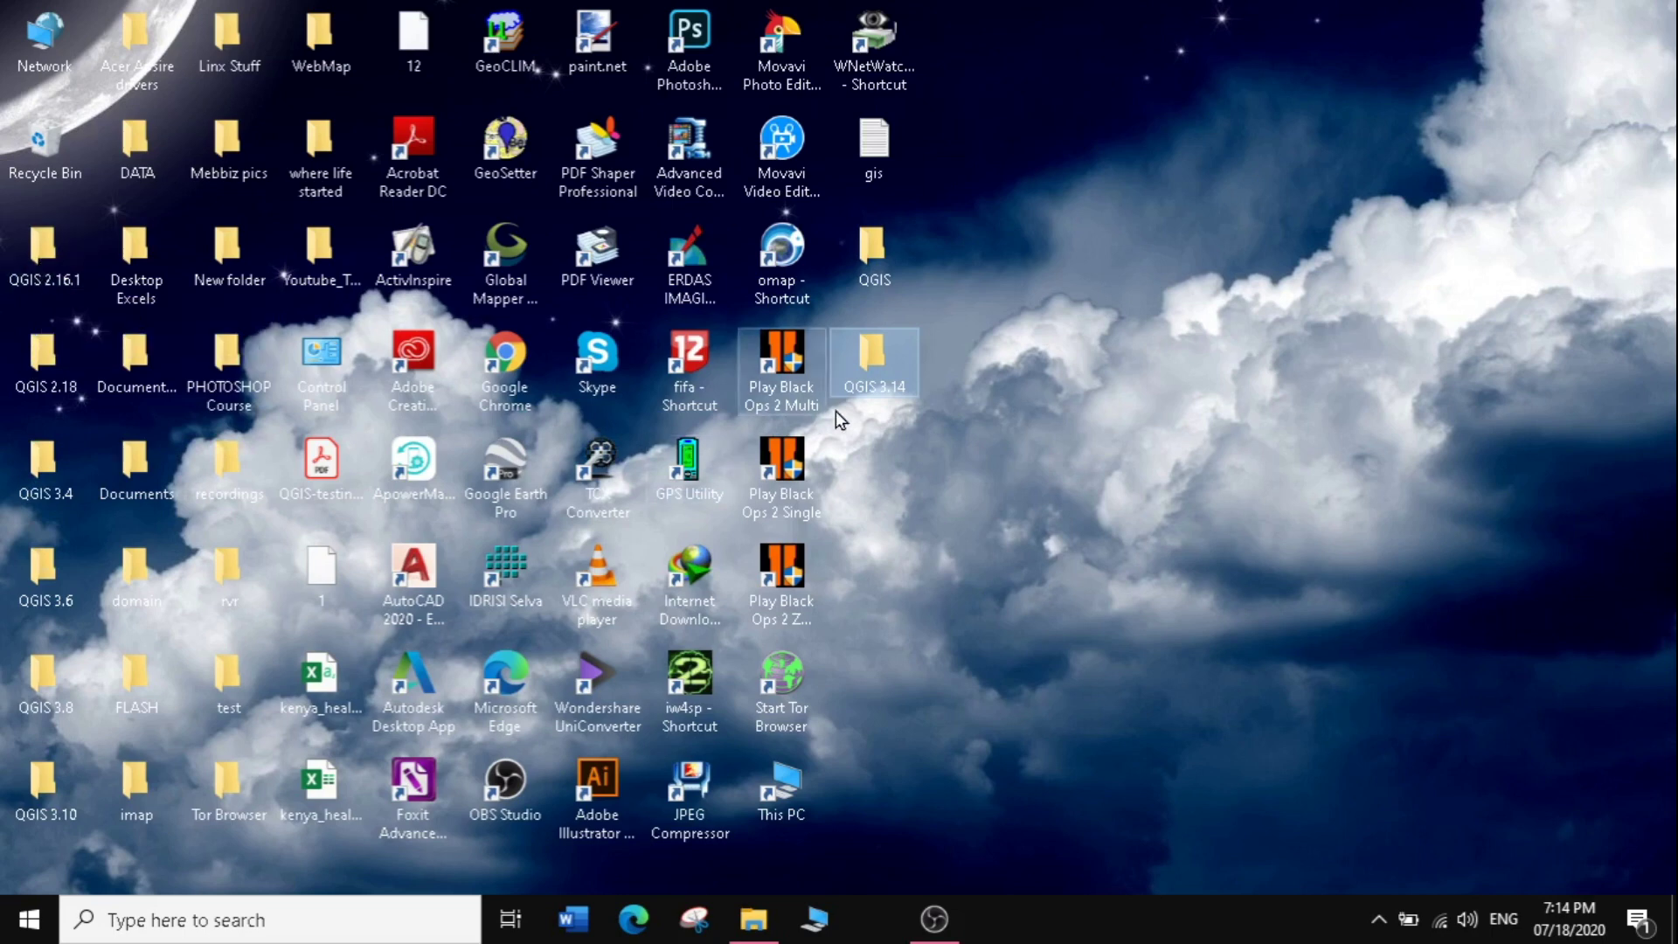
# Launch QGIS Desktop 3.14.0 from the QGIS 3.14 desktop folder, close the folder window and look through the recent projects.
pyautogui.moveTo(884, 364)
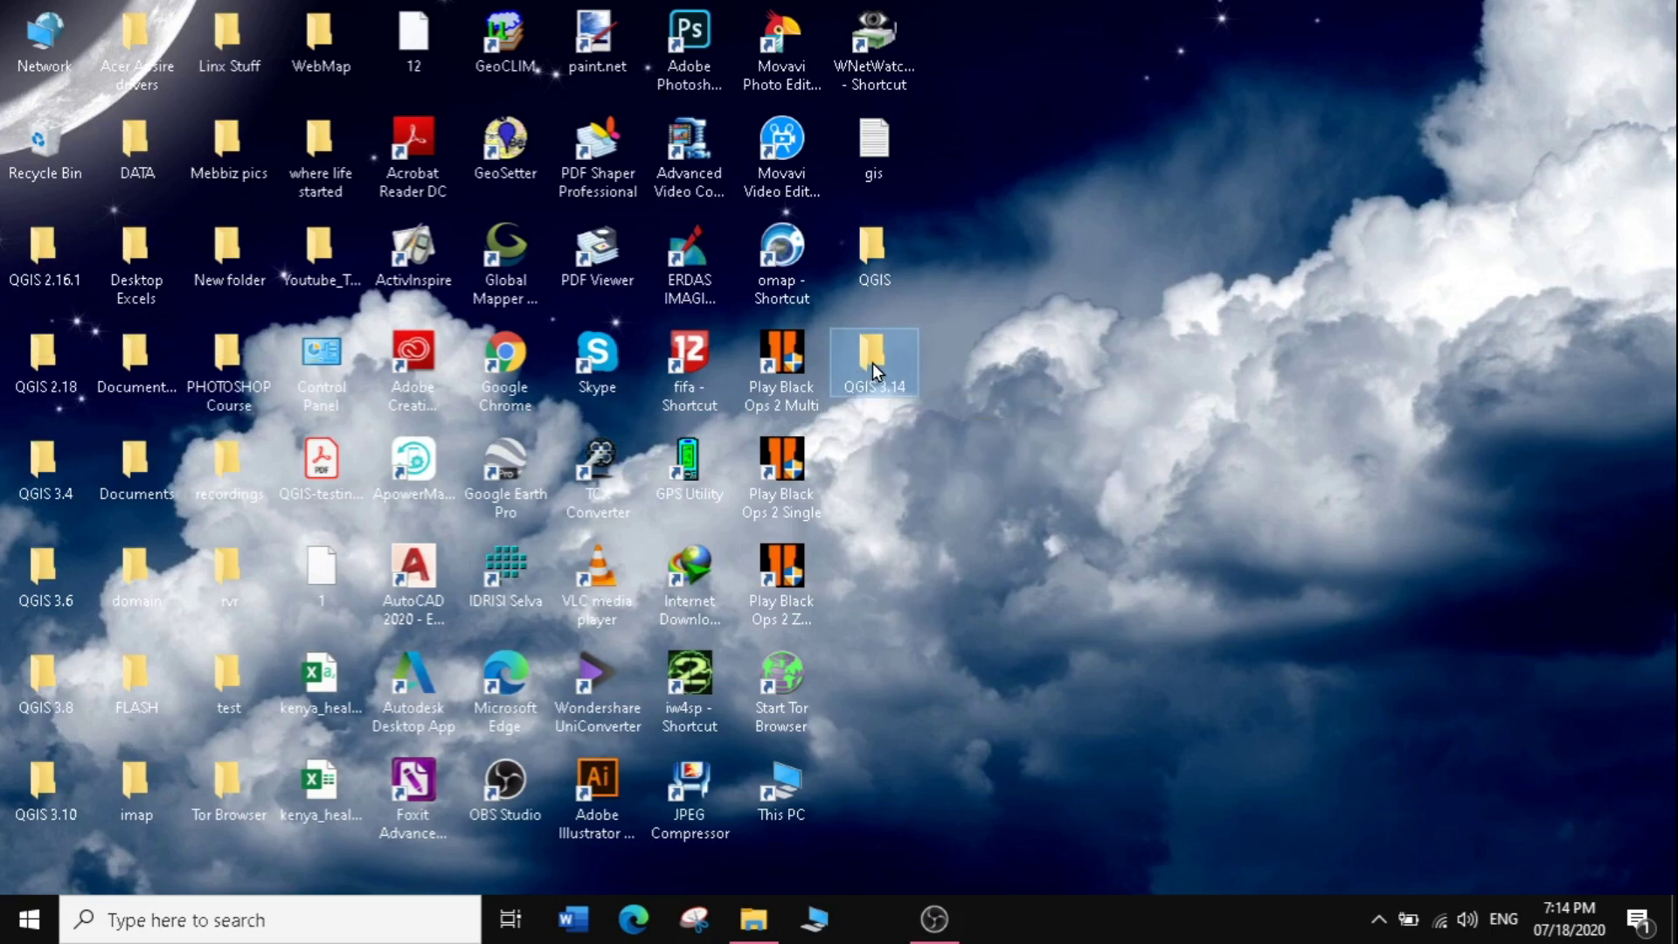
pyautogui.doubleClick(874, 371)
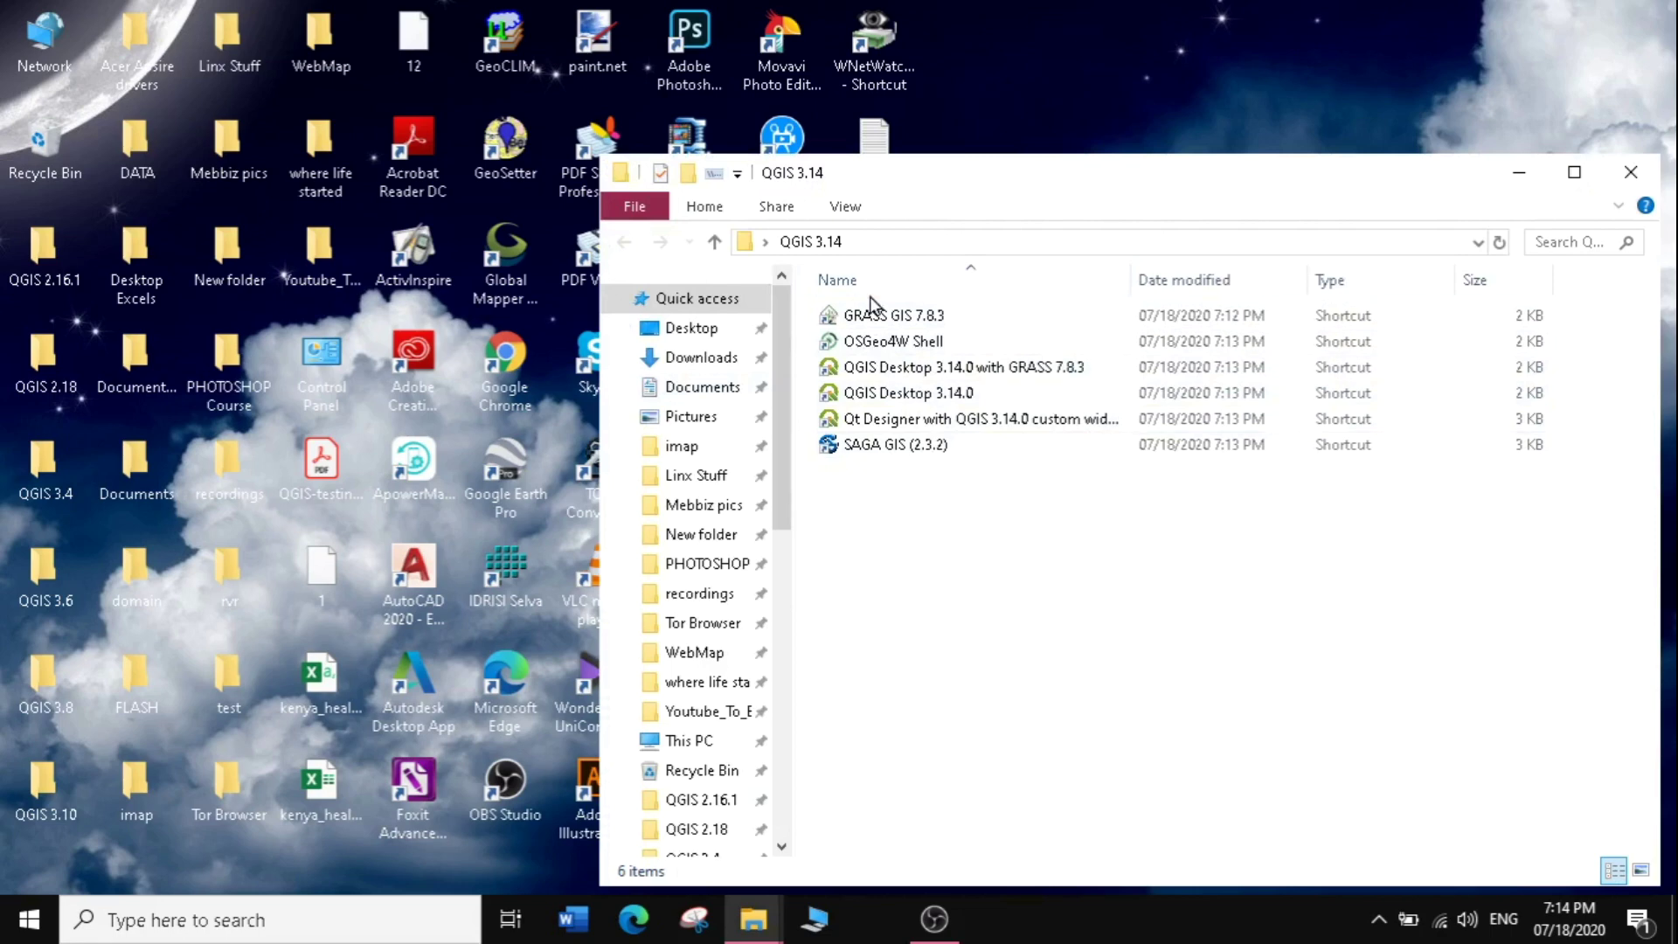
pyautogui.click(902, 398)
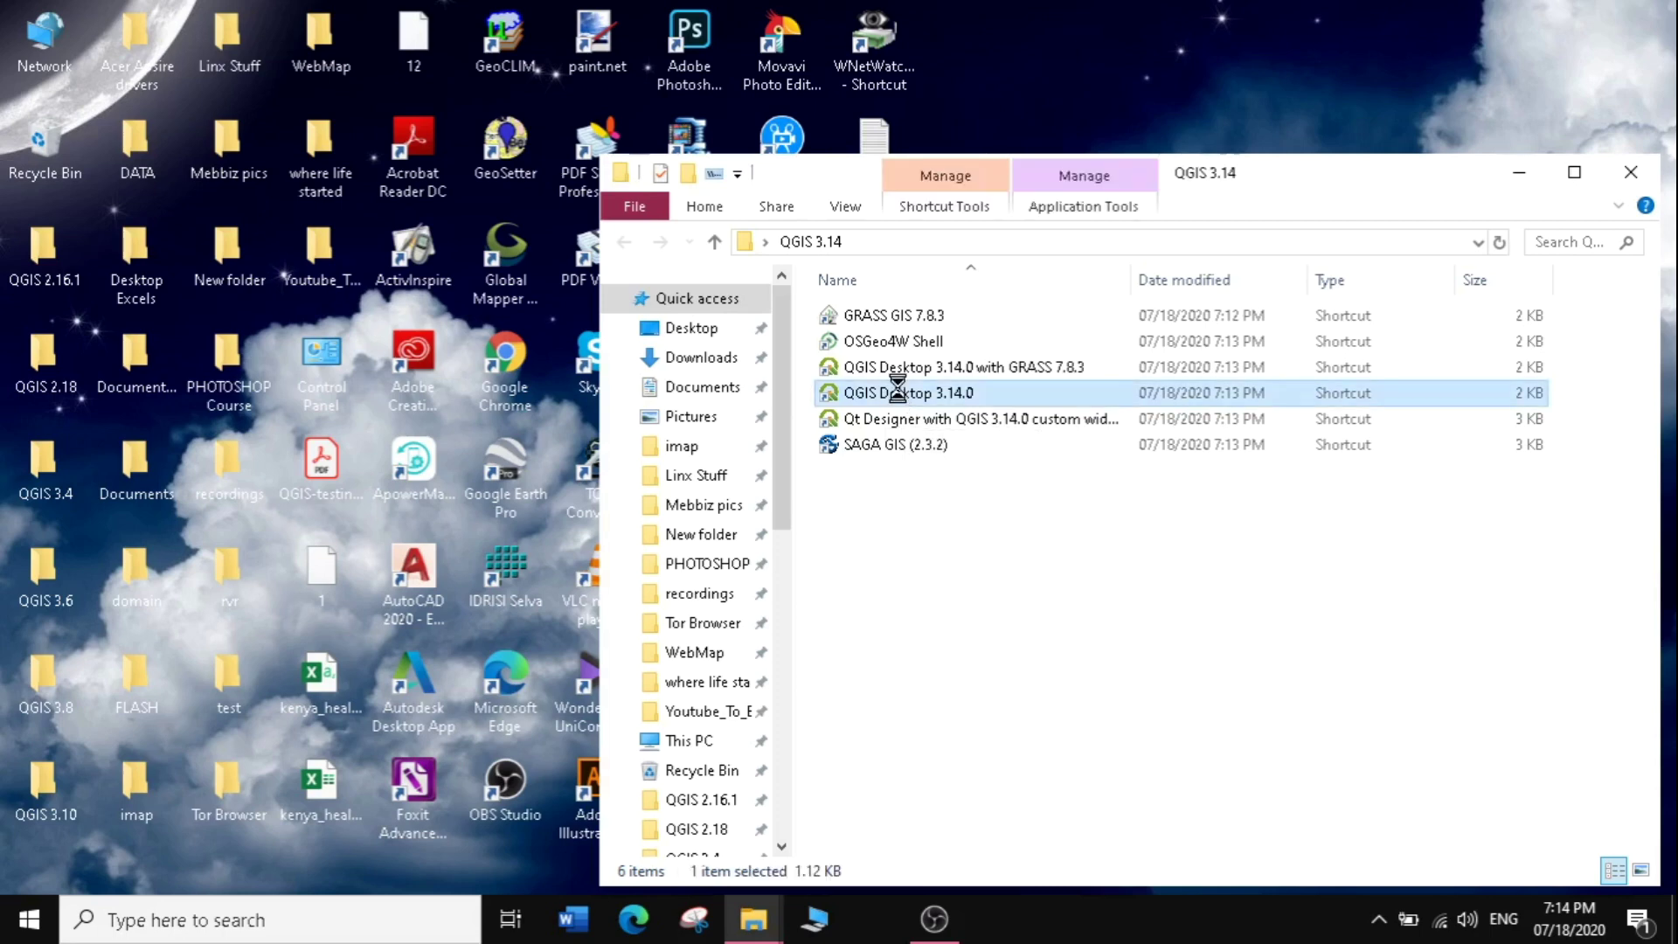
pyautogui.rightClick(902, 399)
pyautogui.click(985, 194)
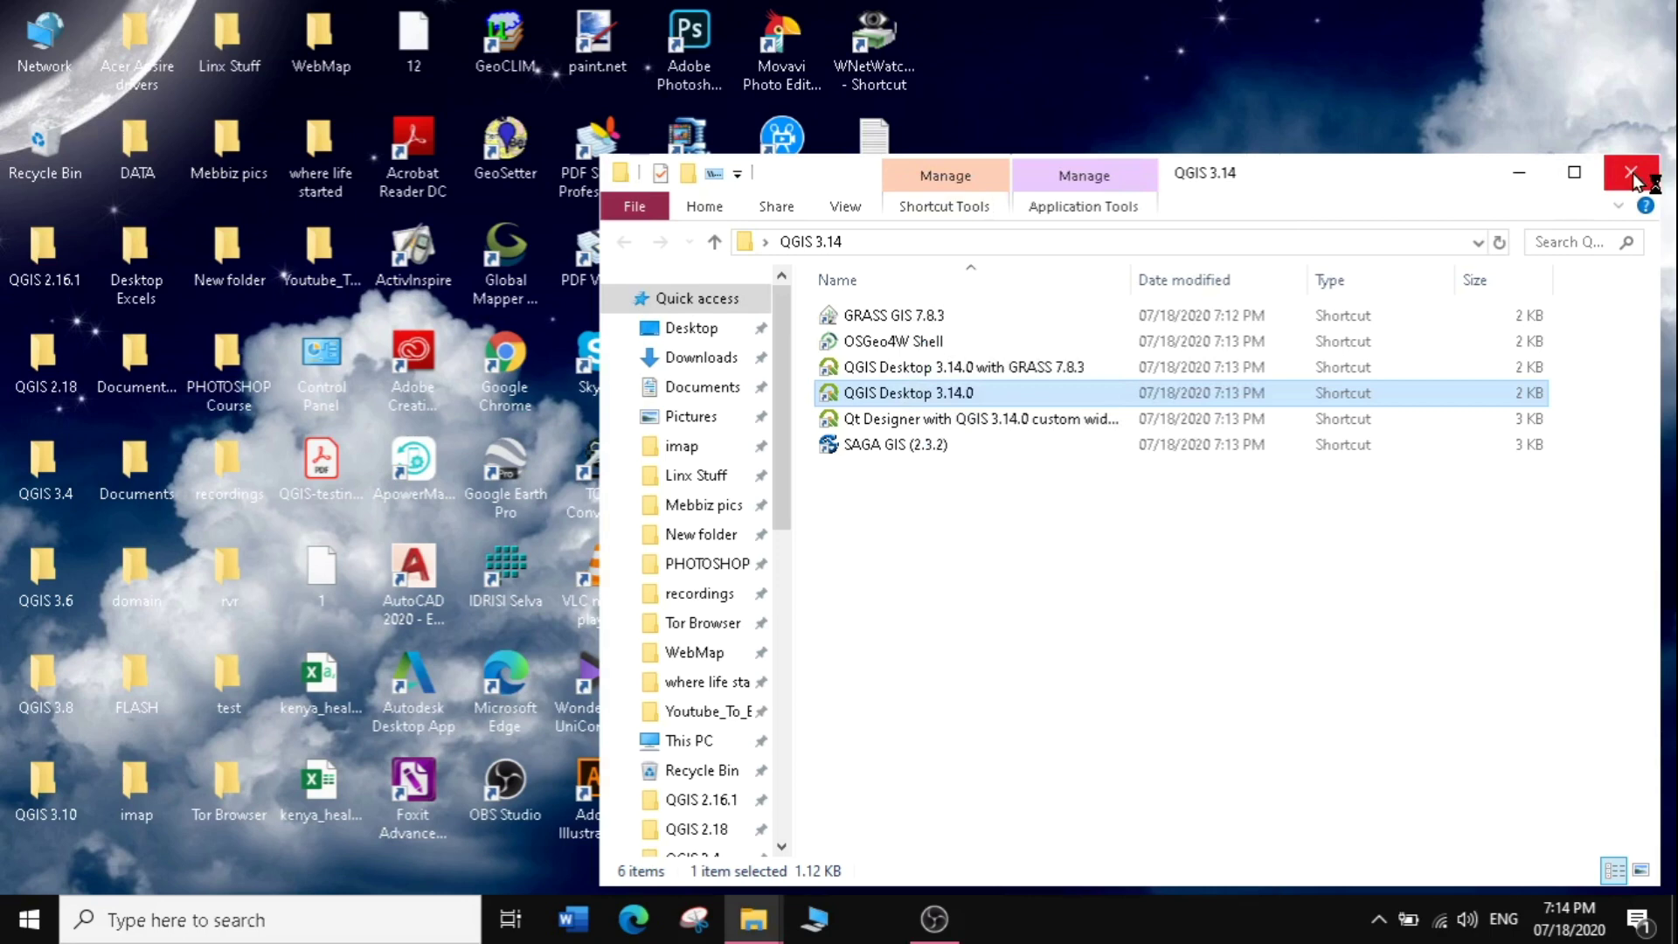
pyautogui.click(1632, 175)
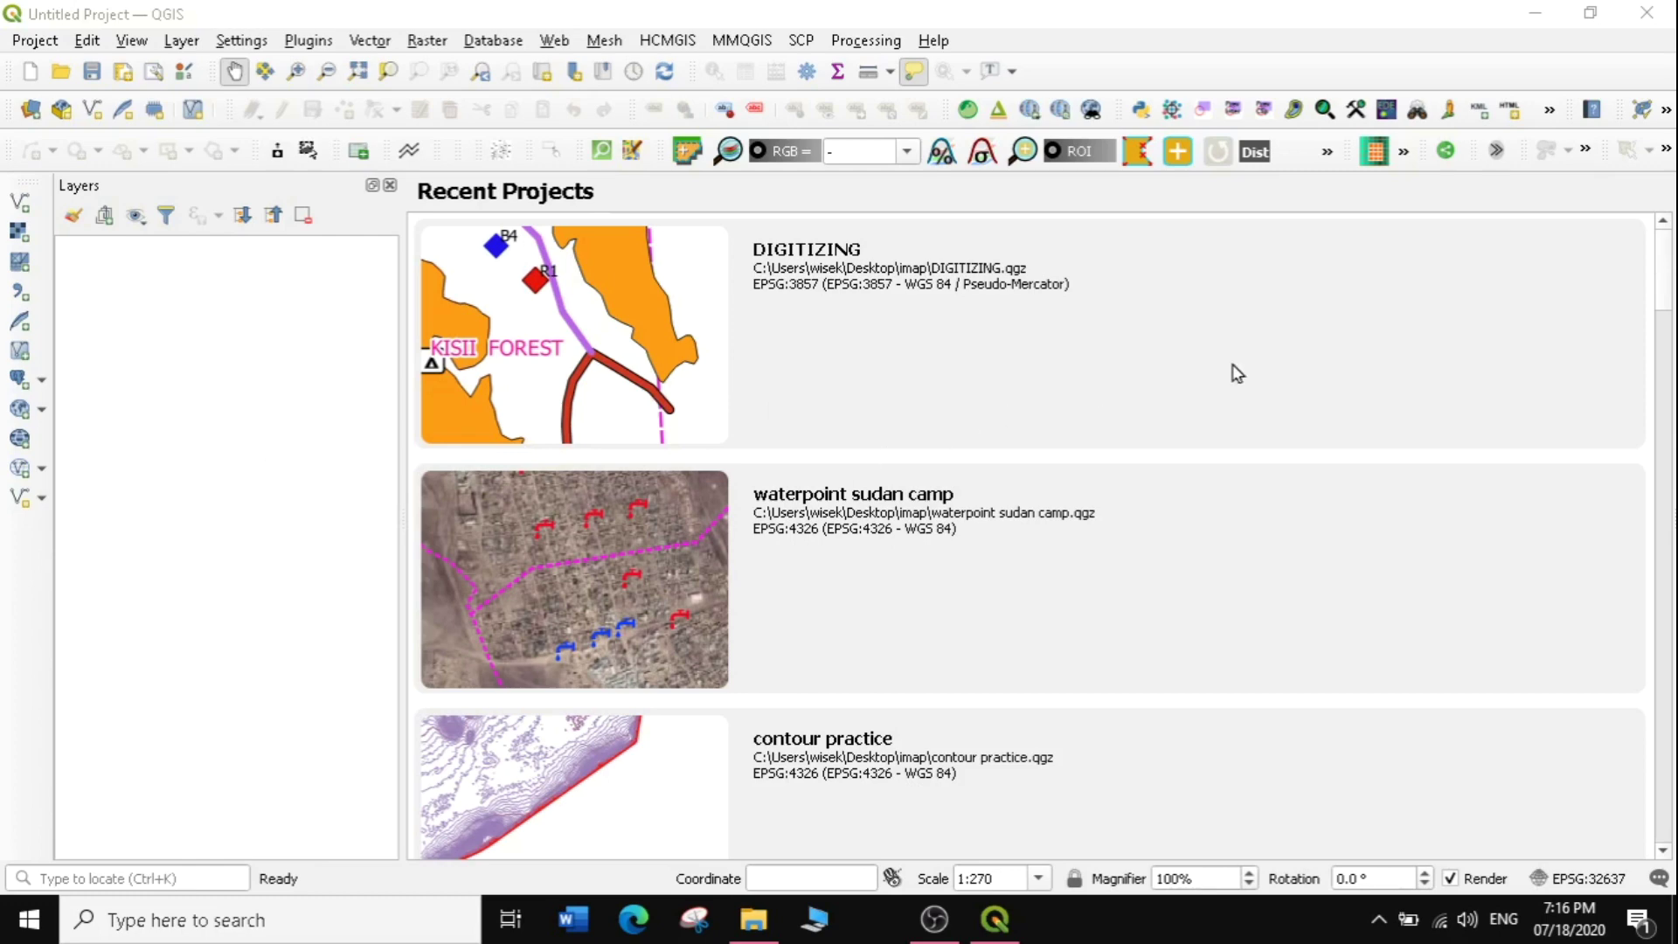
pyautogui.moveTo(1663, 258); pyautogui.dragTo(1650, 572)
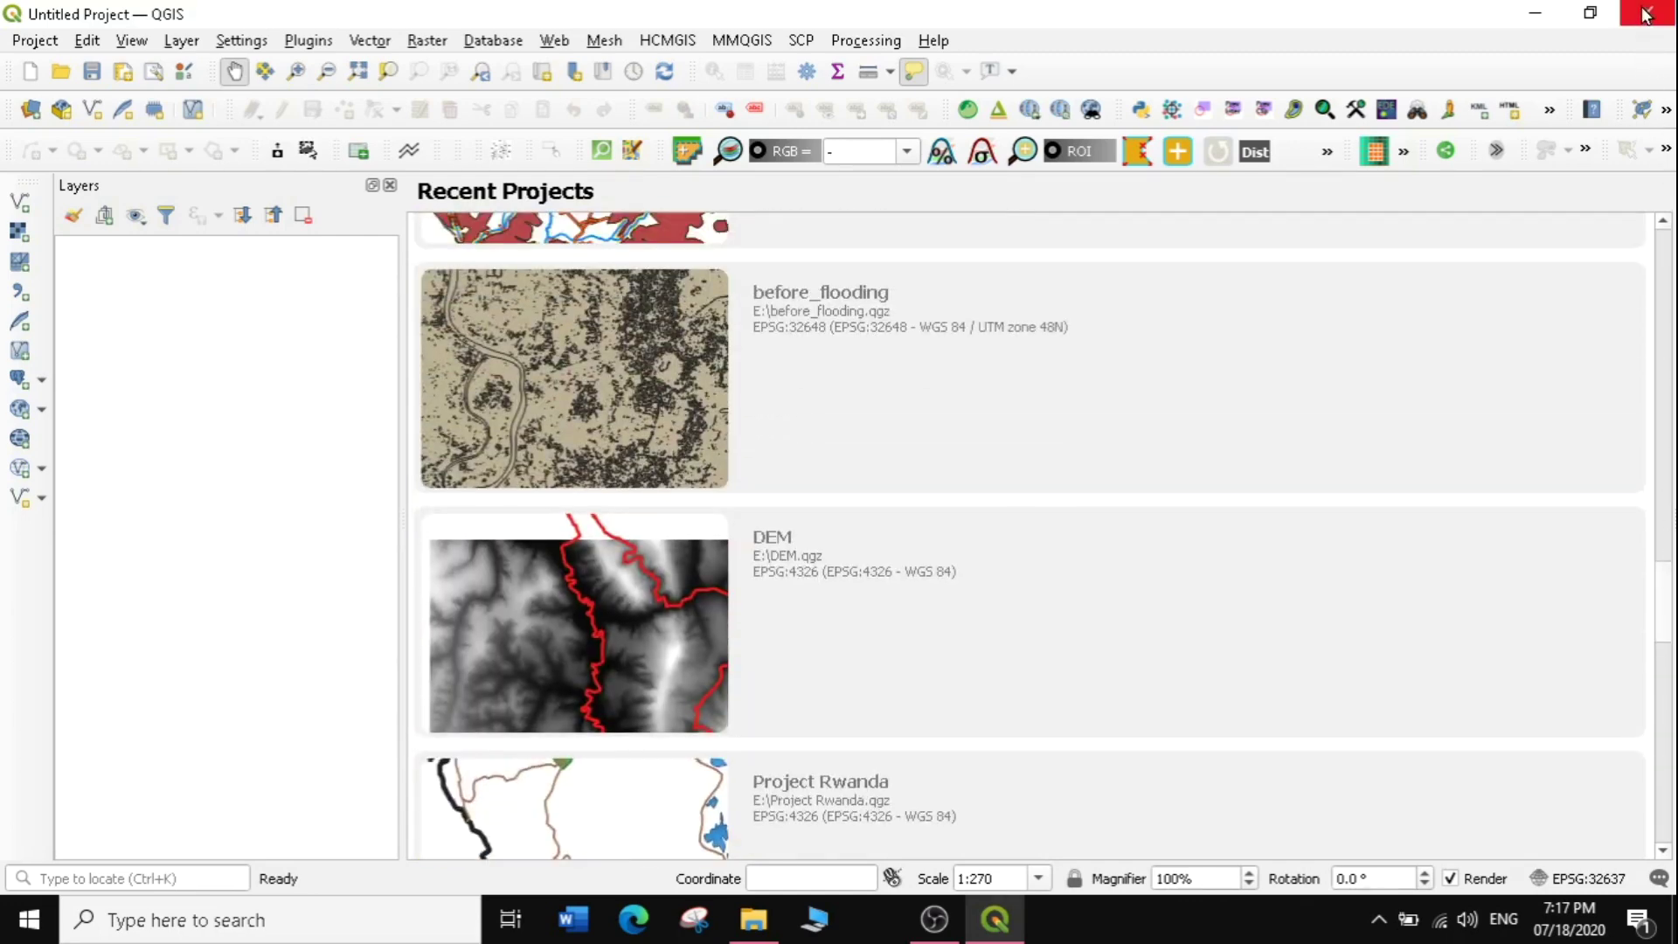